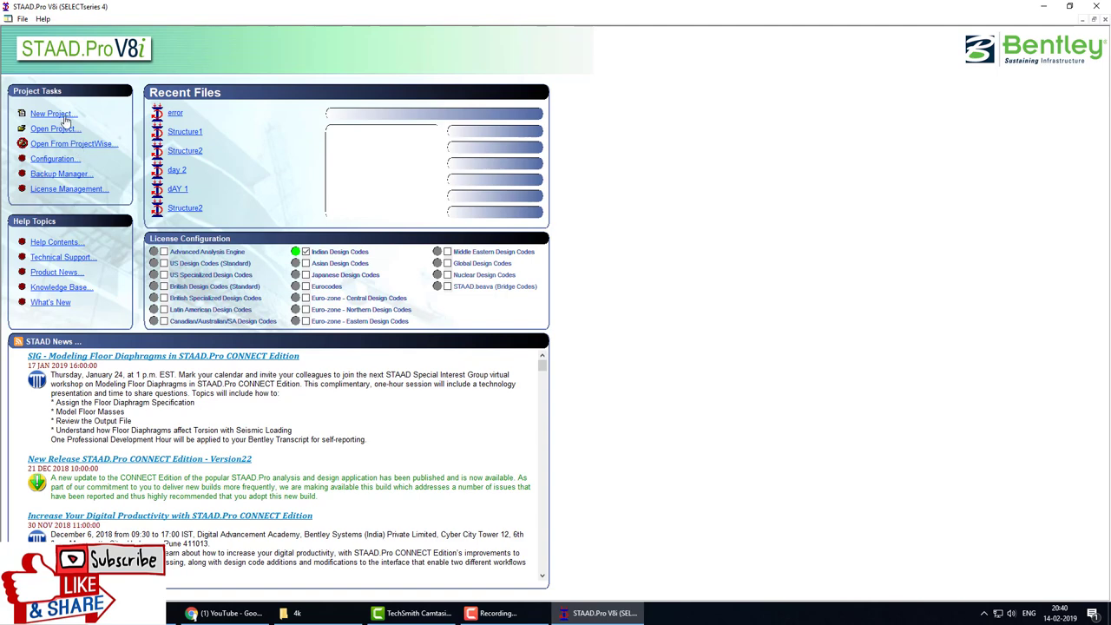
Create a new Space project named foundation in metres and kilonewtons, starting with Add Beam.
{"action": "left_click", "coordinate": [51, 114]}
{"action": "left_click", "coordinate": [435, 215]}
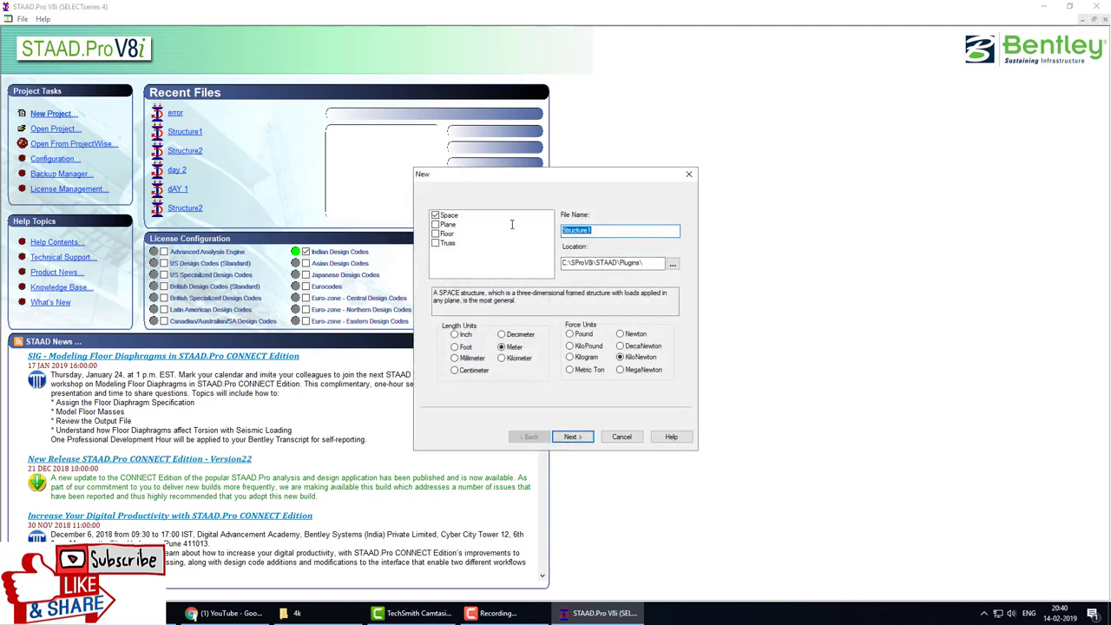
{"action": "type", "text": "foundation"}
{"action": "key", "text": "Return"}
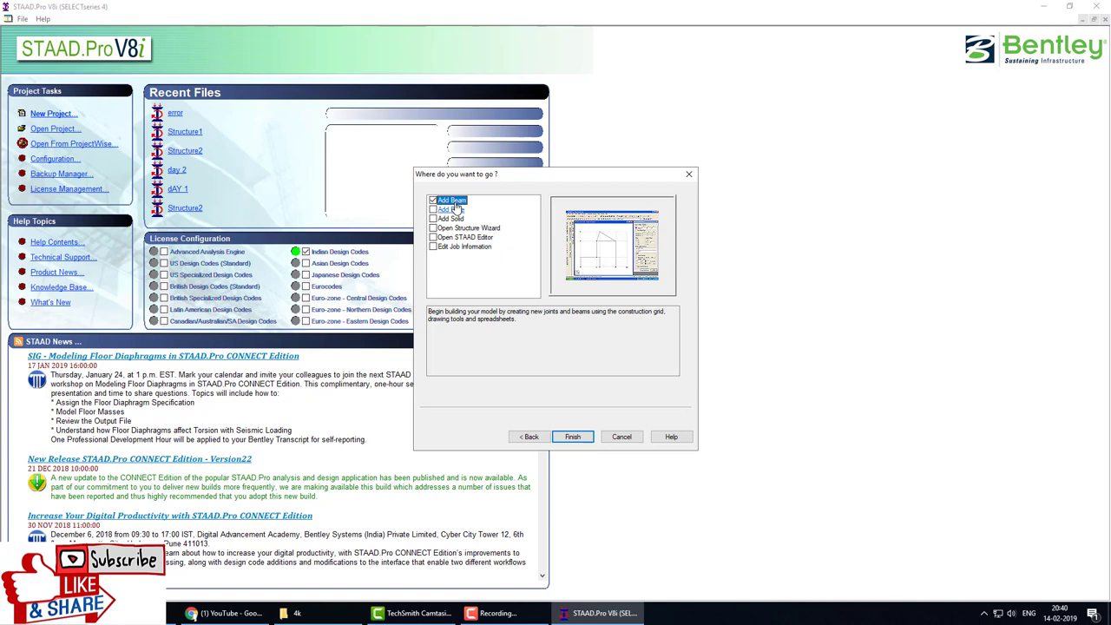
{"action": "left_click", "coordinate": [573, 437]}
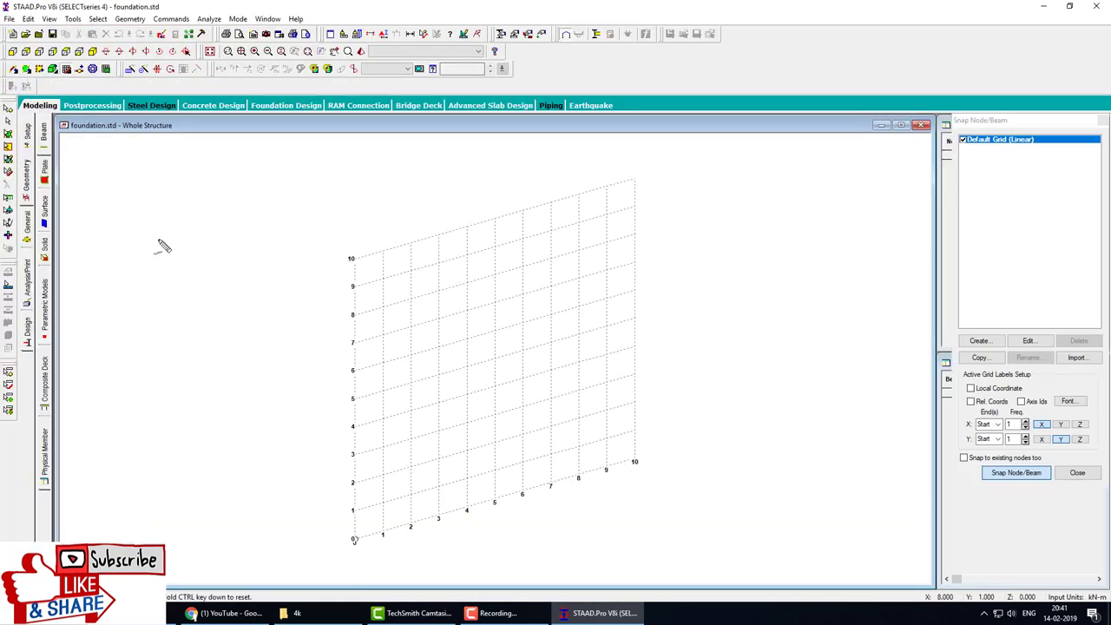
{"action": "mouse_move", "coordinate": [159, 240]}
{"action": "left_mouse_down"}
{"action": "mouse_move", "coordinate": [159, 306]}
{"action": "mouse_move", "coordinate": [157, 250]}
{"action": "mouse_move", "coordinate": [325, 259]}
{"action": "mouse_move", "coordinate": [328, 273]}
{"action": "mouse_move", "coordinate": [326, 378]}
{"action": "mouse_move", "coordinate": [157, 363]}
{"action": "left_mouse_up"}
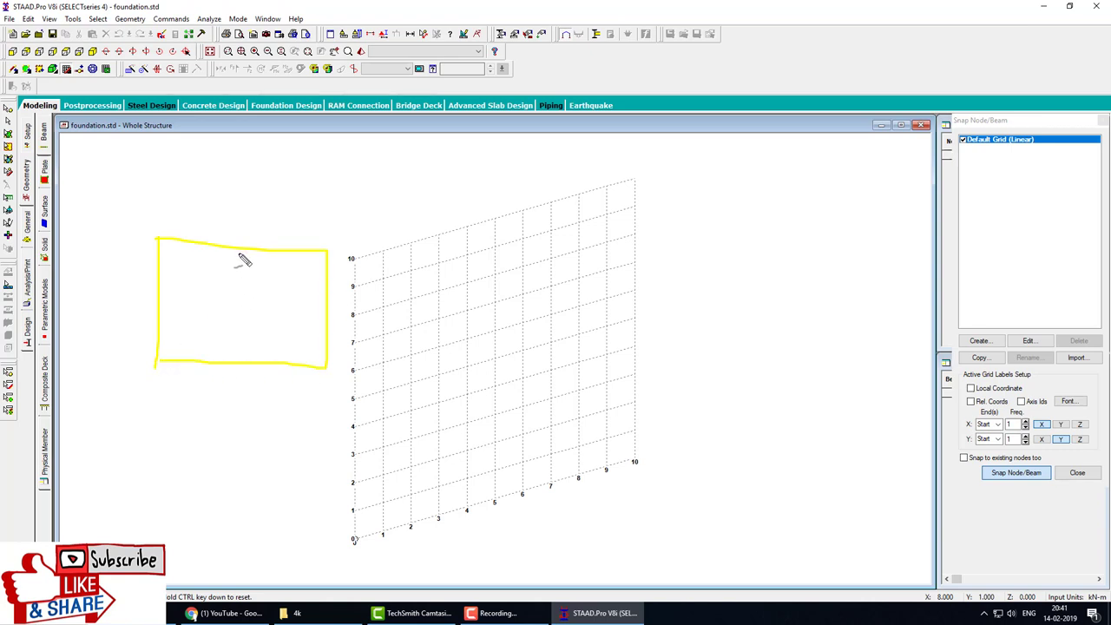
{"action": "left_click_drag", "start_coordinate": [240, 252], "coordinate": [234, 361]}
{"action": "left_click_drag", "start_coordinate": [160, 297], "coordinate": [326, 298]}
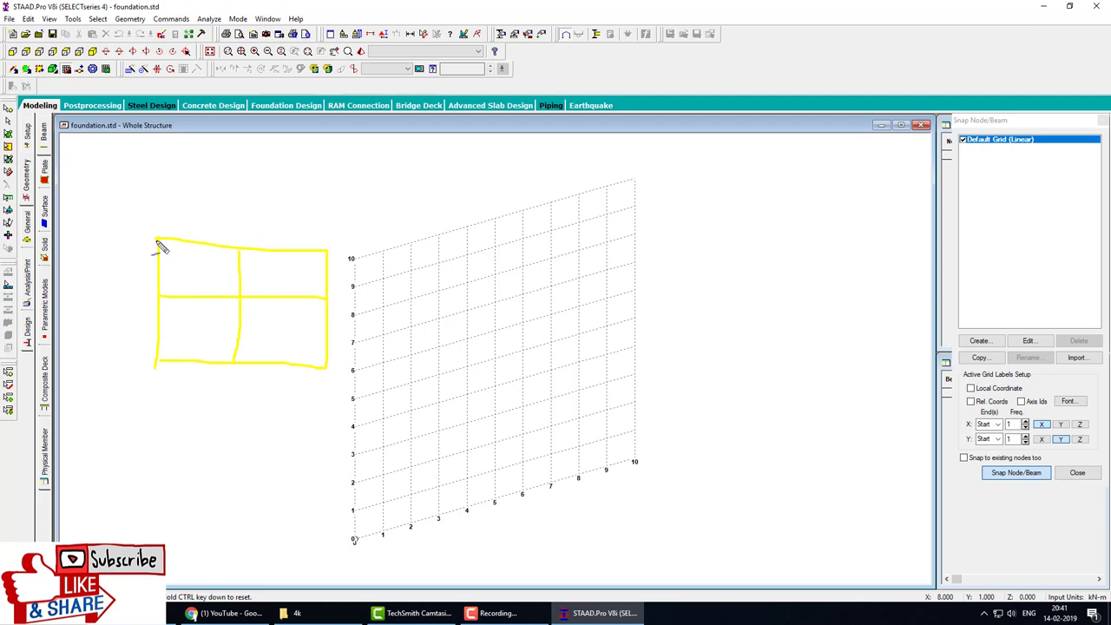
{"action": "mouse_move", "coordinate": [150, 232]}
{"action": "left_mouse_down"}
{"action": "mouse_move", "coordinate": [158, 246]}
{"action": "mouse_move", "coordinate": [151, 234]}
{"action": "left_mouse_up"}
{"action": "mouse_move", "coordinate": [226, 243]}
{"action": "left_mouse_down"}
{"action": "mouse_move", "coordinate": [255, 261]}
{"action": "mouse_move", "coordinate": [254, 249]}
{"action": "mouse_move", "coordinate": [227, 240]}
{"action": "left_mouse_up"}
{"action": "mouse_move", "coordinate": [304, 244]}
{"action": "left_mouse_down"}
{"action": "mouse_move", "coordinate": [306, 258]}
{"action": "mouse_move", "coordinate": [340, 246]}
{"action": "mouse_move", "coordinate": [309, 242]}
{"action": "left_mouse_up"}
{"action": "mouse_move", "coordinate": [148, 289]}
{"action": "left_mouse_down"}
{"action": "mouse_move", "coordinate": [151, 301]}
{"action": "mouse_move", "coordinate": [138, 287]}
{"action": "left_mouse_up"}
{"action": "mouse_move", "coordinate": [224, 288]}
{"action": "left_mouse_down"}
{"action": "mouse_move", "coordinate": [229, 306]}
{"action": "mouse_move", "coordinate": [245, 292]}
{"action": "mouse_move", "coordinate": [228, 288]}
{"action": "left_mouse_up"}
{"action": "mouse_move", "coordinate": [314, 300]}
{"action": "left_mouse_down"}
{"action": "mouse_move", "coordinate": [343, 306]}
{"action": "mouse_move", "coordinate": [305, 292]}
{"action": "left_mouse_up"}
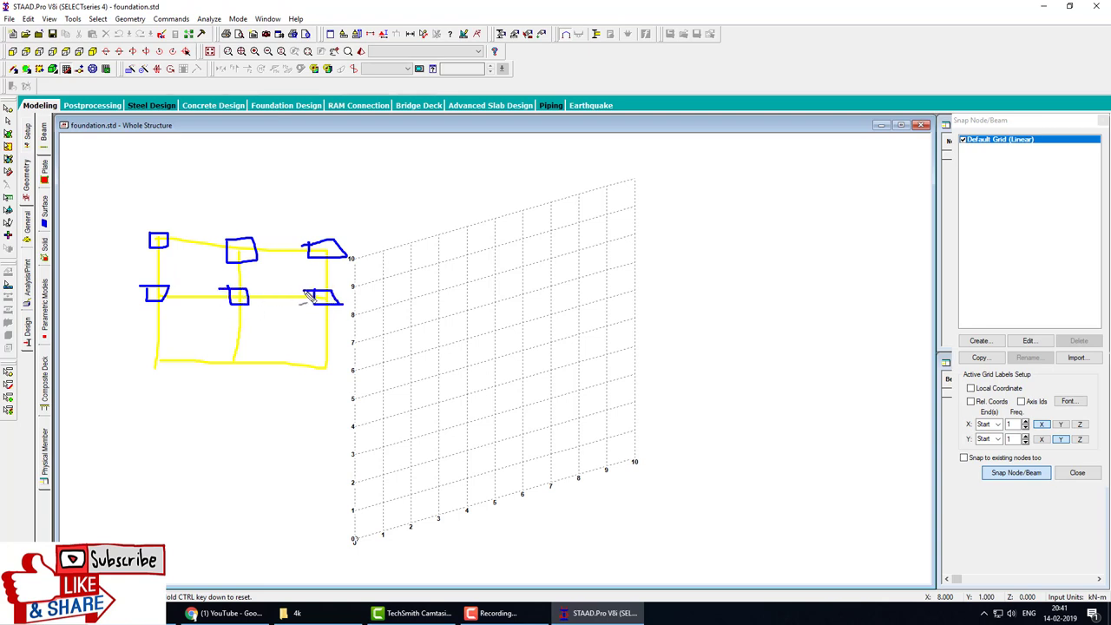
{"action": "mouse_move", "coordinate": [150, 368]}
{"action": "left_mouse_down"}
{"action": "mouse_move", "coordinate": [172, 357]}
{"action": "mouse_move", "coordinate": [223, 372]}
{"action": "mouse_move", "coordinate": [242, 362]}
{"action": "mouse_move", "coordinate": [224, 356]}
{"action": "left_mouse_up"}
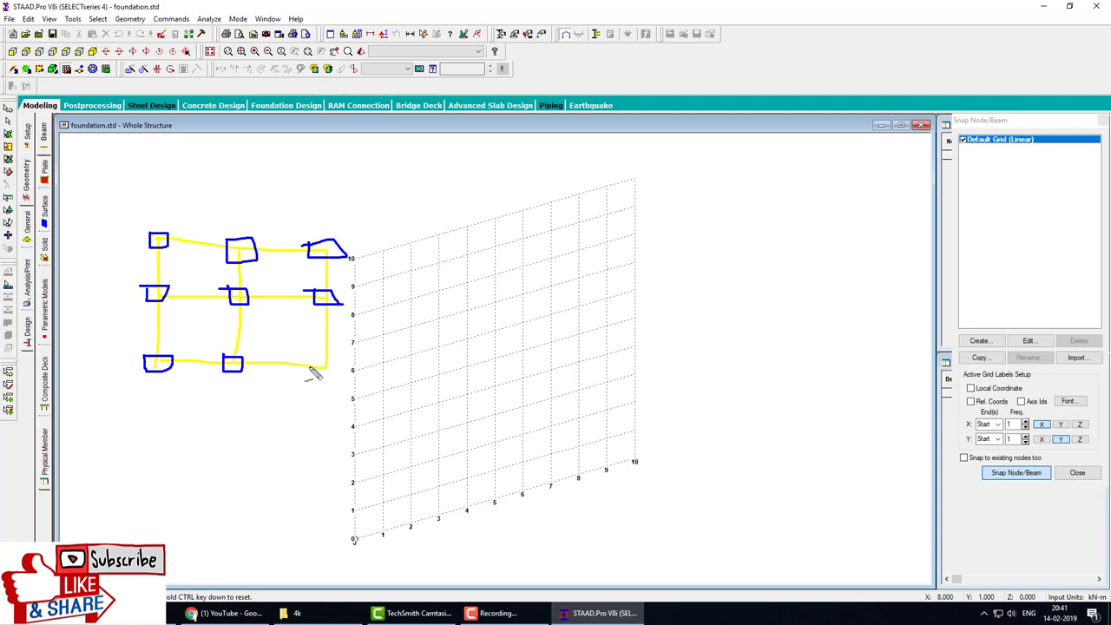
{"action": "mouse_move", "coordinate": [312, 356]}
{"action": "left_mouse_down"}
{"action": "mouse_move", "coordinate": [309, 386]}
{"action": "mouse_move", "coordinate": [330, 387]}
{"action": "mouse_move", "coordinate": [318, 359]}
{"action": "left_mouse_up"}
{"action": "left_click_drag", "start_coordinate": [339, 241], "coordinate": [430, 210]}
{"action": "mouse_move", "coordinate": [493, 170]}
{"action": "left_mouse_down"}
{"action": "mouse_move", "coordinate": [490, 213]}
{"action": "mouse_move", "coordinate": [513, 190]}
{"action": "mouse_move", "coordinate": [539, 188]}
{"action": "mouse_move", "coordinate": [527, 182]}
{"action": "mouse_move", "coordinate": [491, 203]}
{"action": "left_mouse_up"}
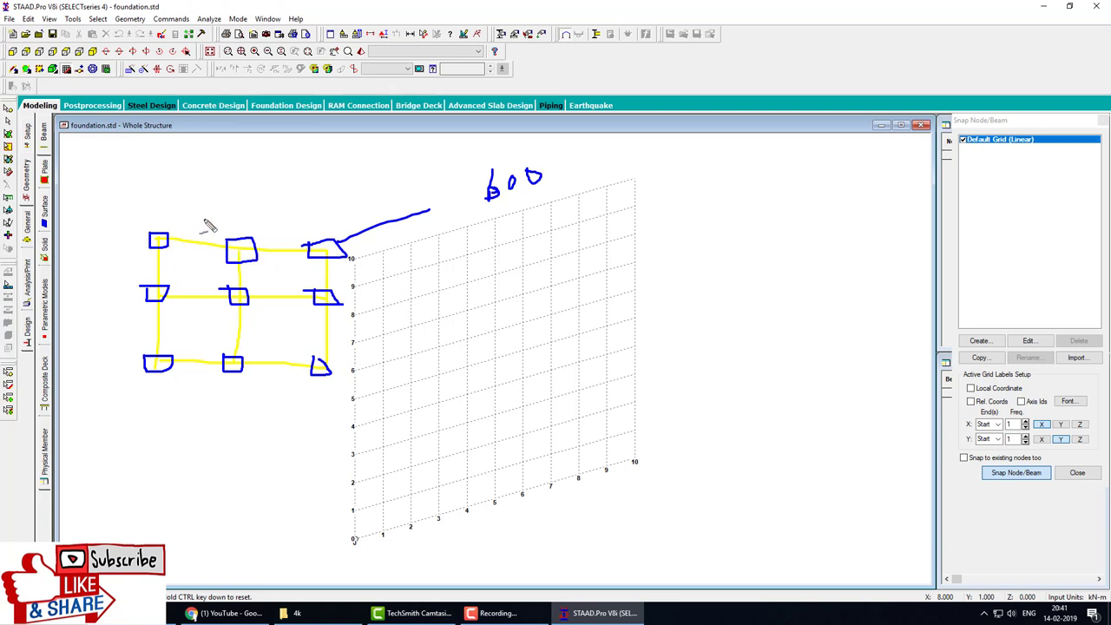
{"action": "mouse_move", "coordinate": [218, 218]}
{"action": "left_mouse_down"}
{"action": "mouse_move", "coordinate": [211, 244]}
{"action": "mouse_move", "coordinate": [256, 222]}
{"action": "left_mouse_up"}
{"action": "key", "text": "Escape"}
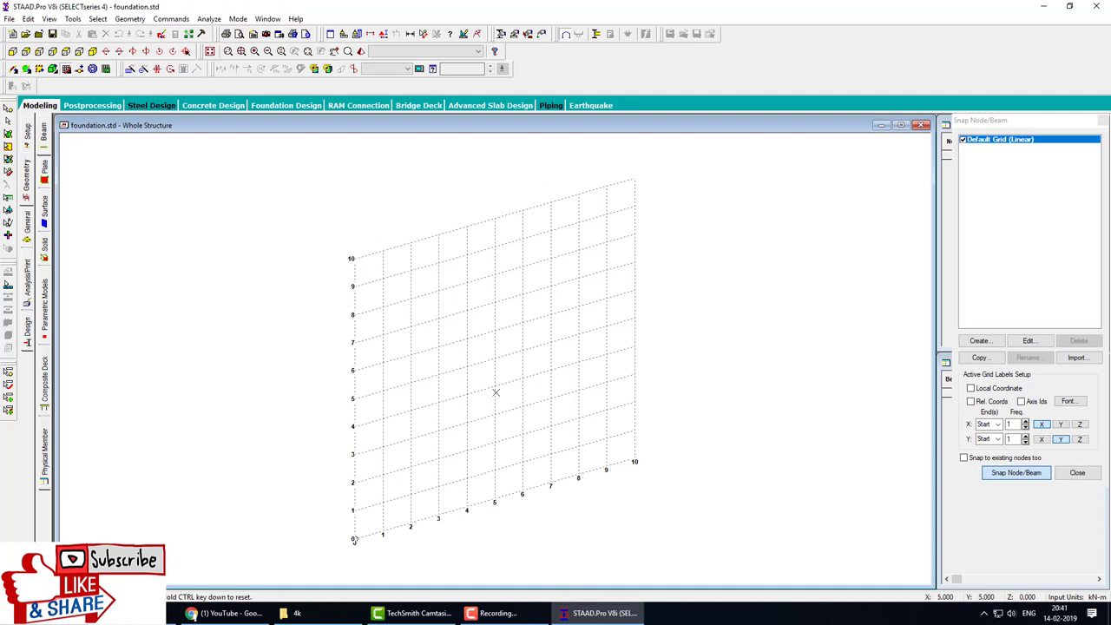
Place a node at the grid origin (0, 0, 0) and close the Snap Node/Beam grid.
{"action": "left_click", "coordinate": [353, 540]}
{"action": "left_click", "coordinate": [635, 262]}
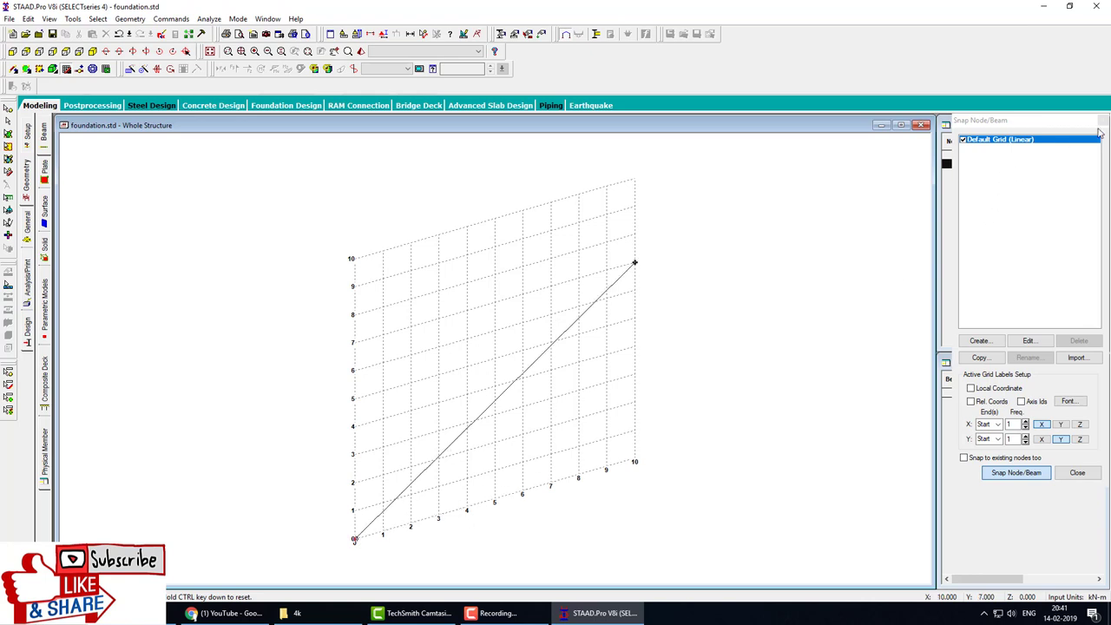
{"action": "left_click", "coordinate": [1103, 122]}
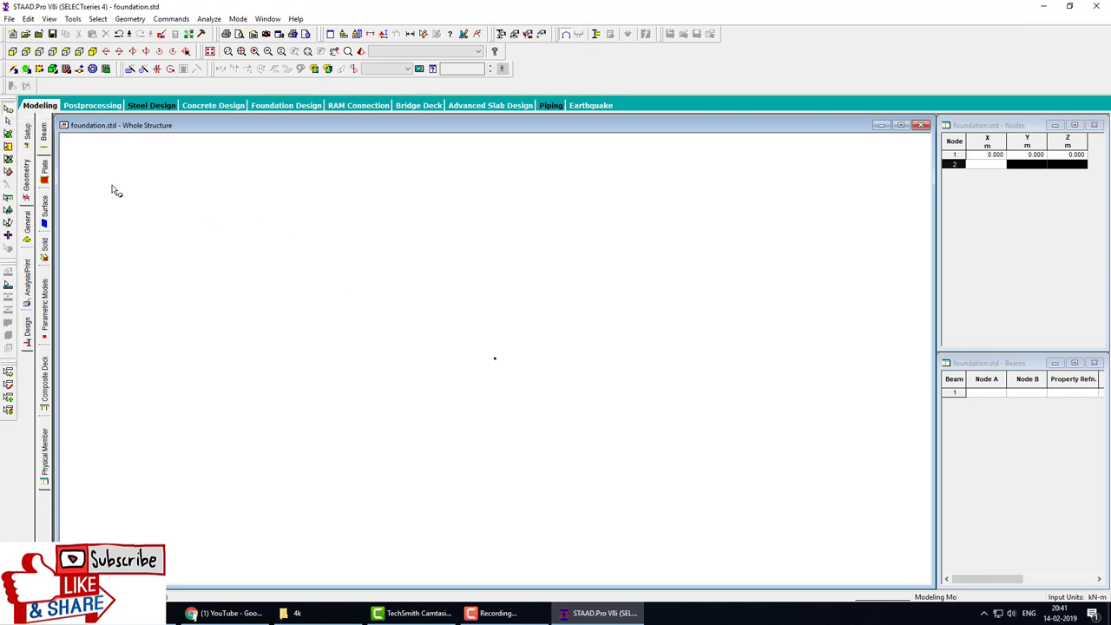
Repeat the origin node along global X with Translational Repeat, using 2 linked steps at 5 m spacing.
{"action": "left_click_drag", "start_coordinate": [479, 343], "coordinate": [517, 382]}
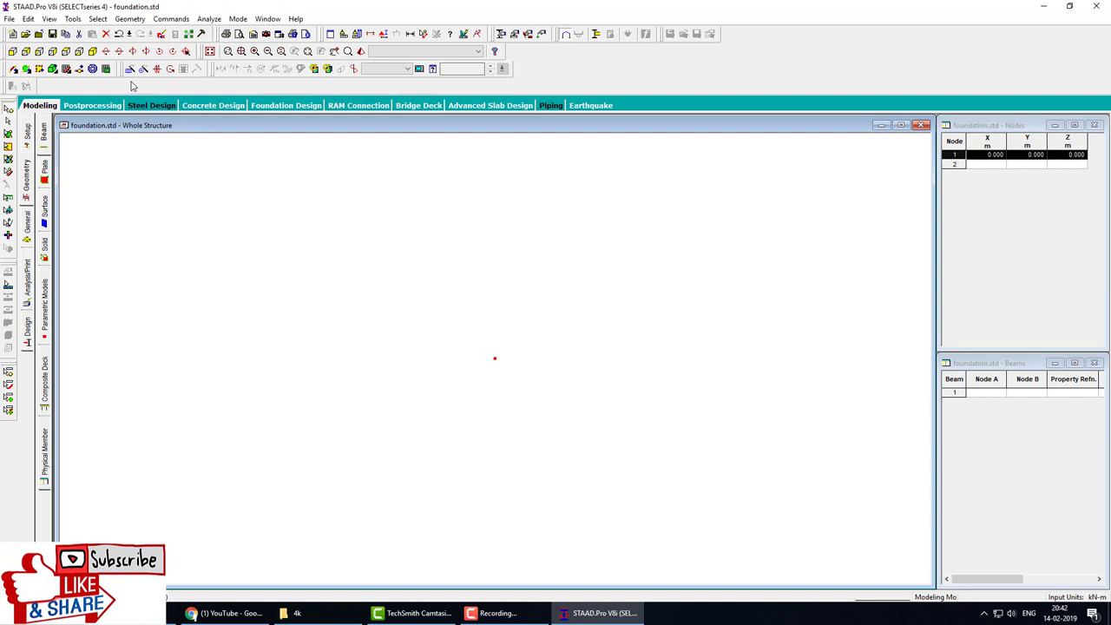
{"action": "left_click", "coordinate": [156, 69]}
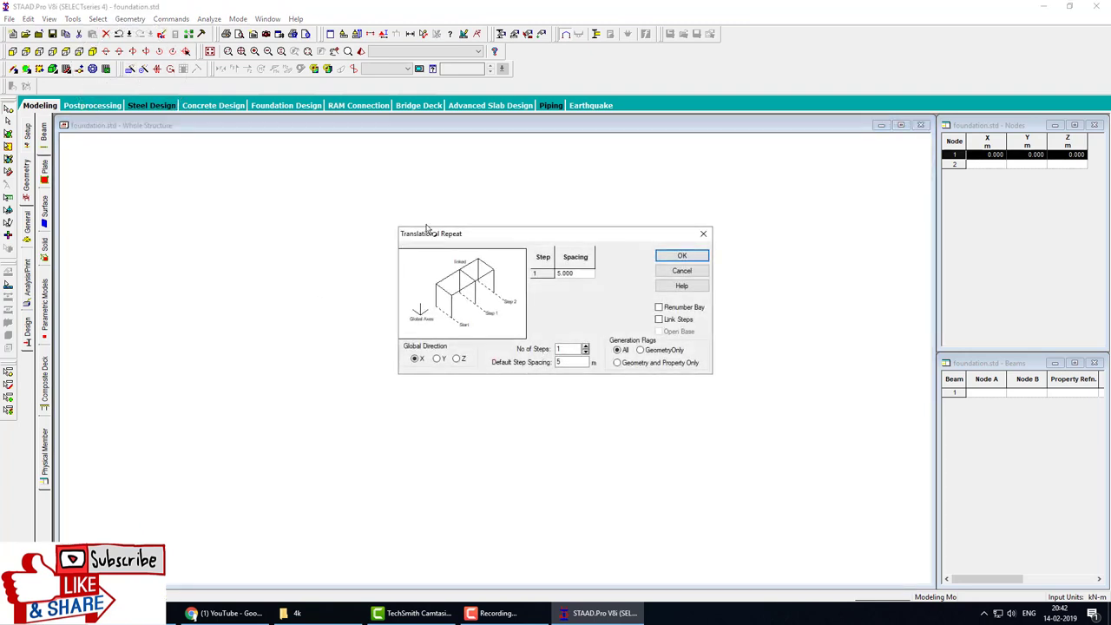
{"action": "left_click_drag", "start_coordinate": [523, 241], "coordinate": [495, 163]}
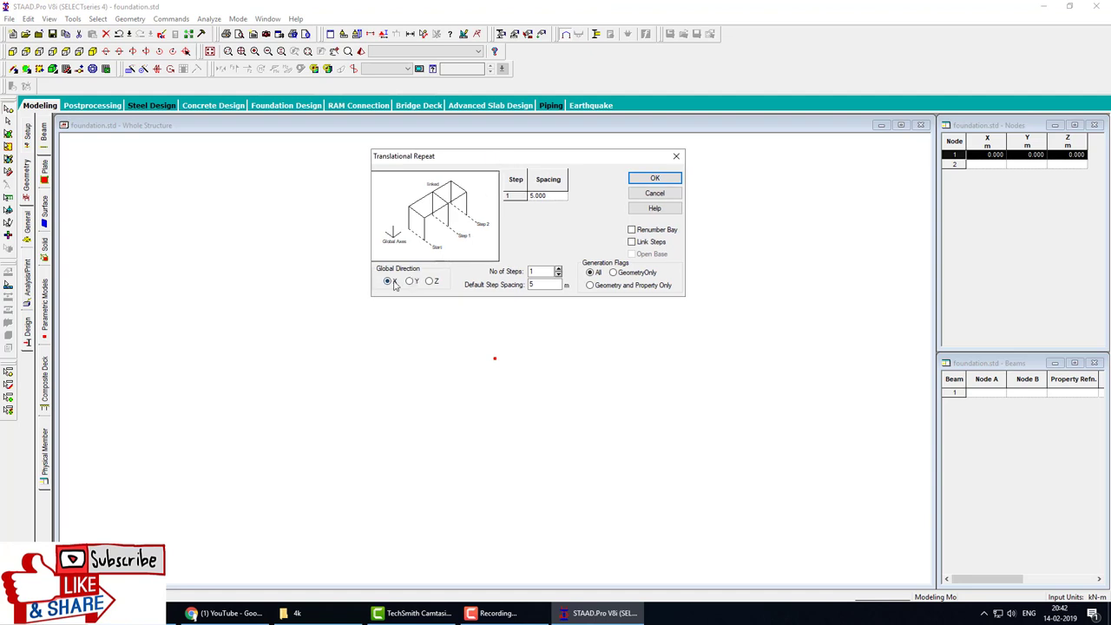
{"action": "left_click", "coordinate": [390, 282]}
{"action": "key", "text": "shift+Tab"}
{"action": "type", "text": "5"}
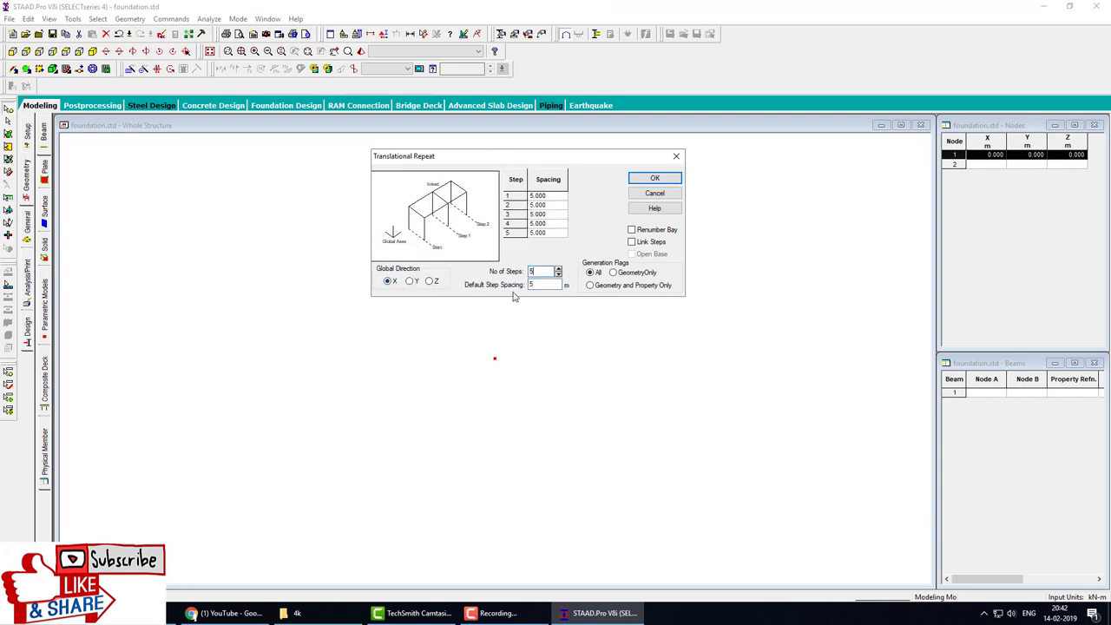
{"action": "key", "text": "BackSpace"}
{"action": "type", "text": "2"}
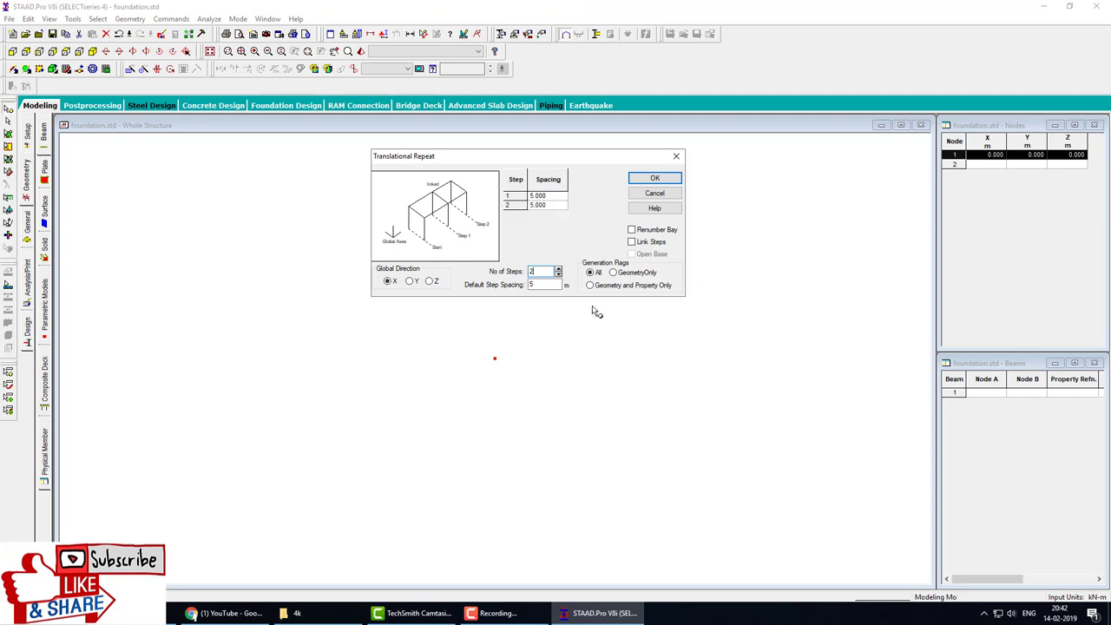
{"action": "left_click", "coordinate": [656, 179]}
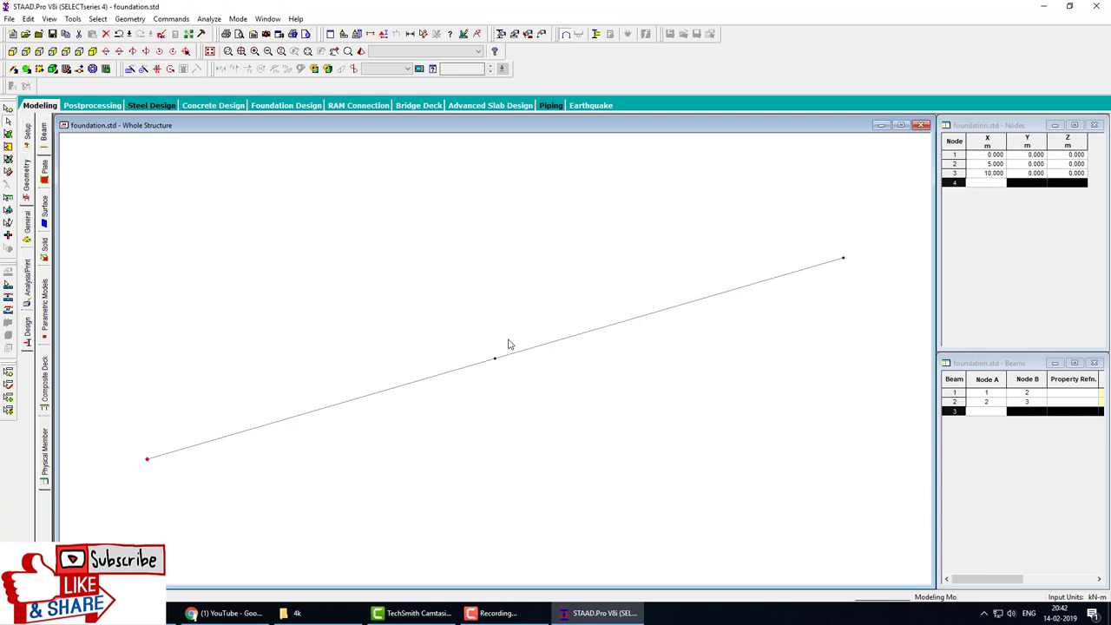
Repeat all beams along global Z with Translational Repeat, using 2 linked steps at 5 m spacing.
{"action": "key", "text": "ctrl+a"}
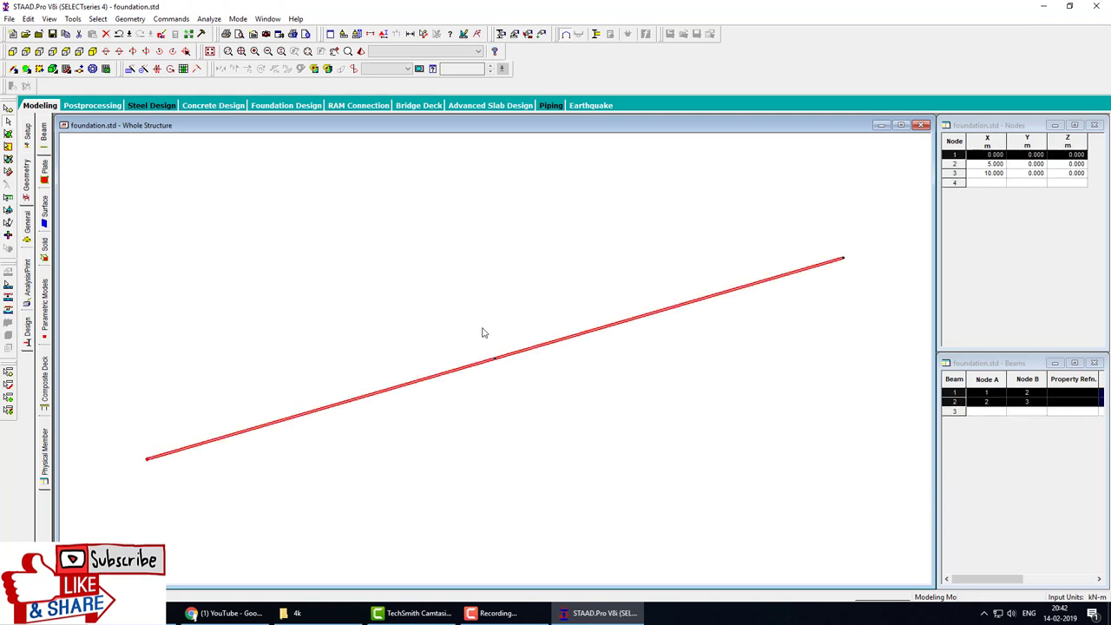
{"action": "left_click", "coordinate": [130, 69]}
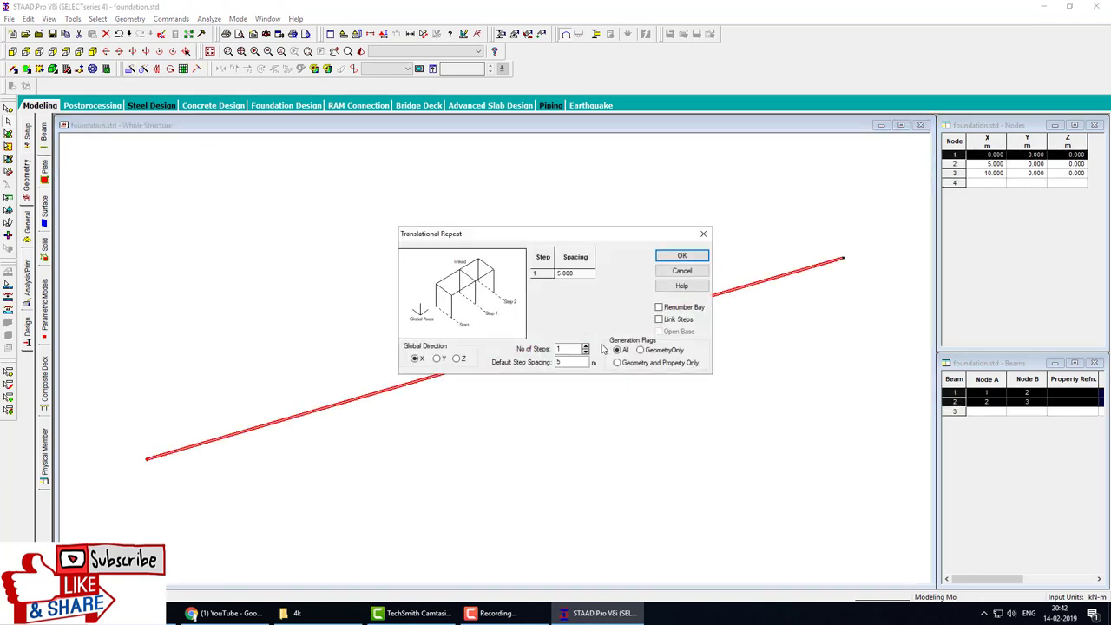
{"action": "left_click", "coordinate": [585, 347]}
{"action": "left_click", "coordinate": [457, 358]}
{"action": "left_click", "coordinate": [682, 256]}
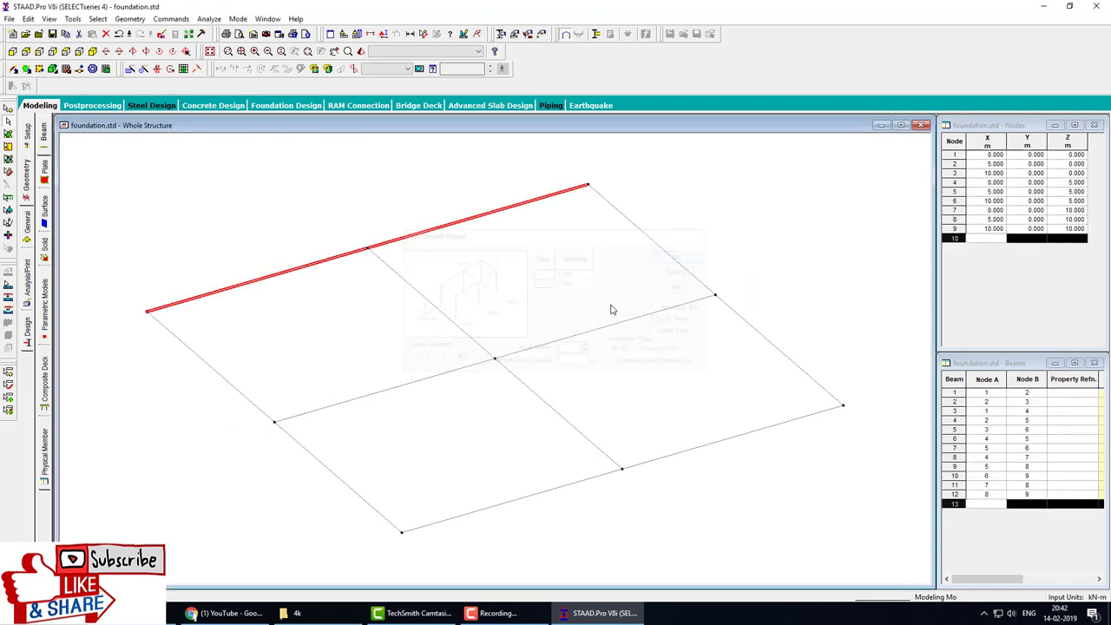
Repeat the whole floor grid along global Y with Translational Repeat, using 6 linked steps at 3 m spacing.
{"action": "scroll", "coordinate": [584, 384], "scroll_direction": "down", "scroll_amount": 1}
{"action": "key", "text": "ctrl+a"}
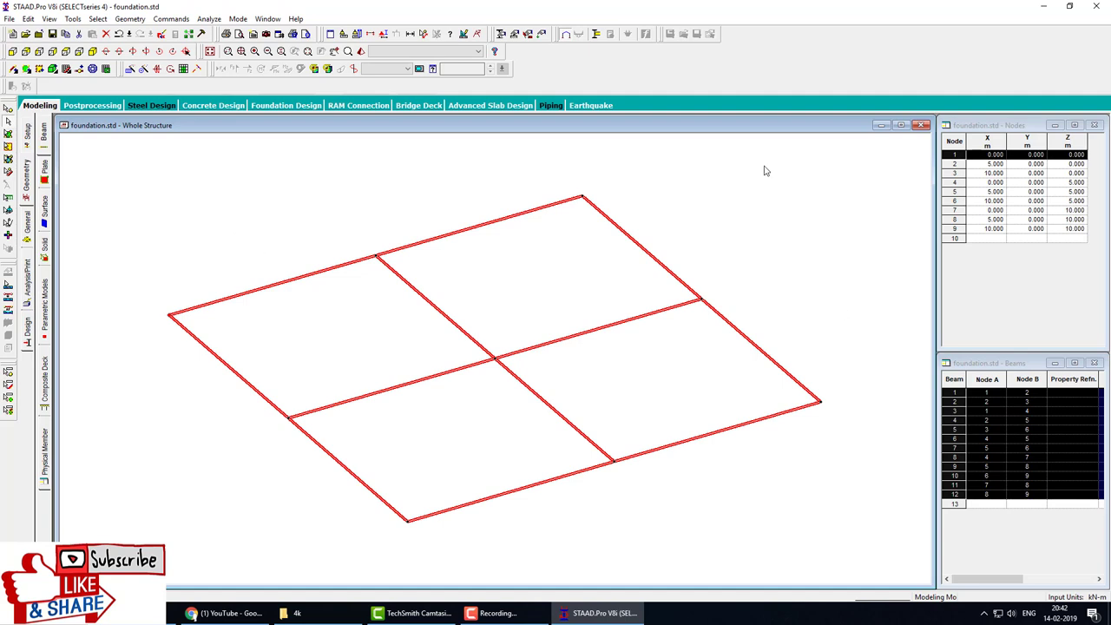
{"action": "left_click", "coordinate": [130, 69]}
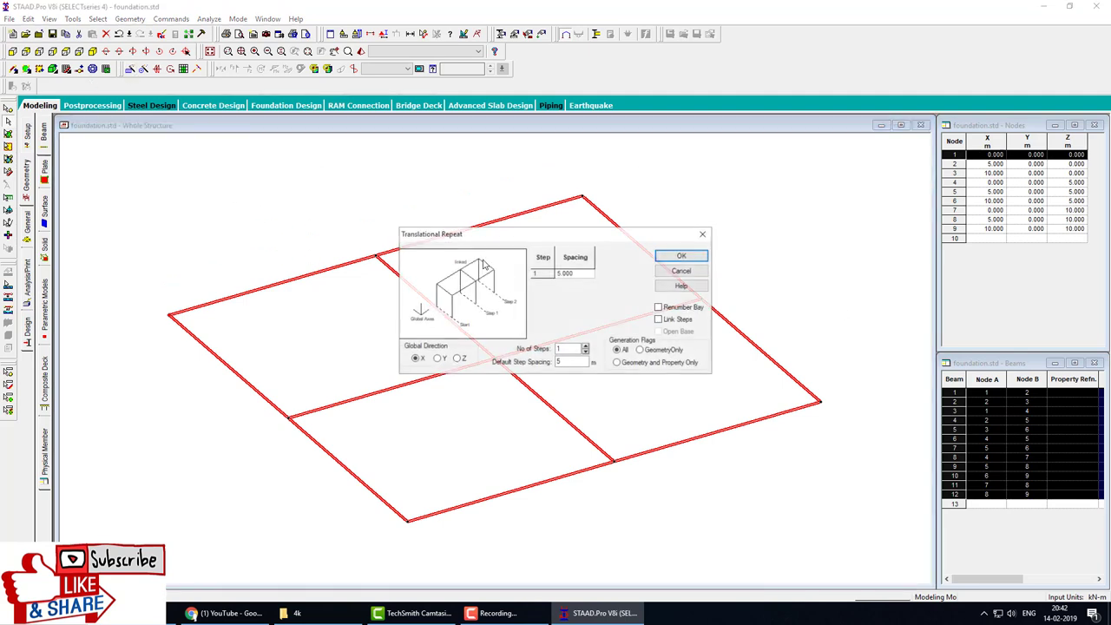
{"action": "left_click", "coordinate": [439, 360]}
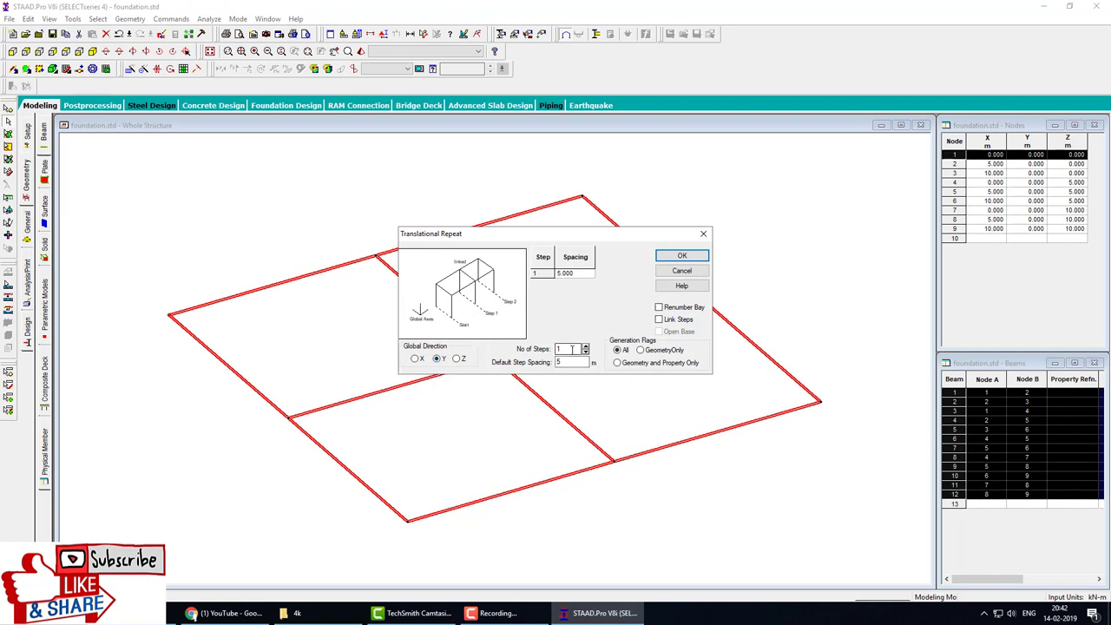
{"action": "double_click", "coordinate": [573, 349]}
{"action": "type", "text": "6"}
{"action": "key", "text": "Tab"}
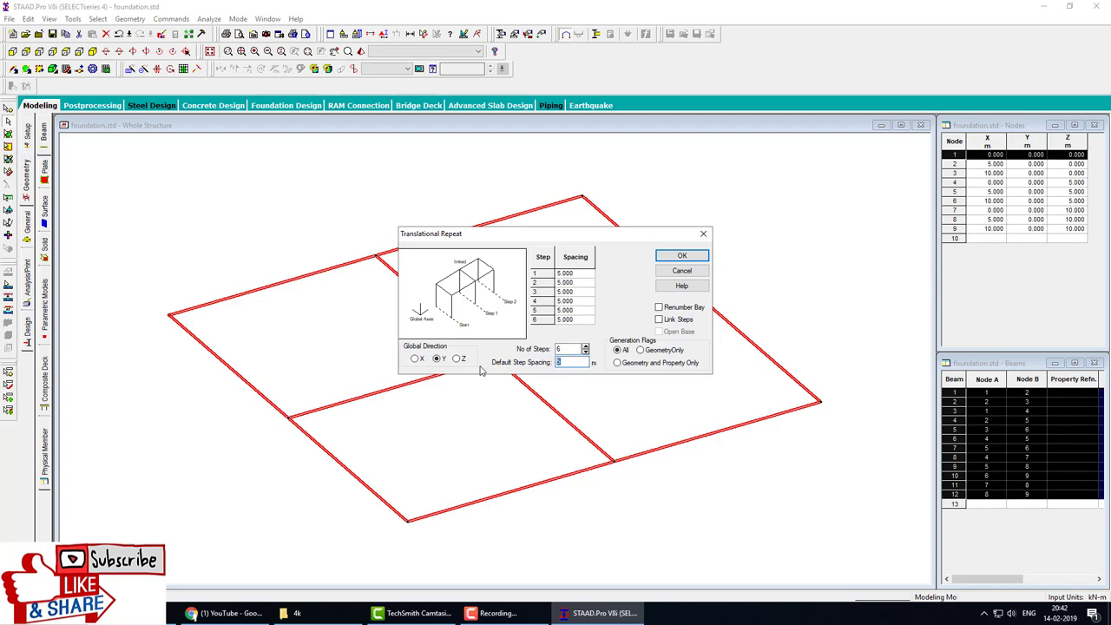
{"action": "type", "text": "3"}
{"action": "left_click", "coordinate": [667, 320]}
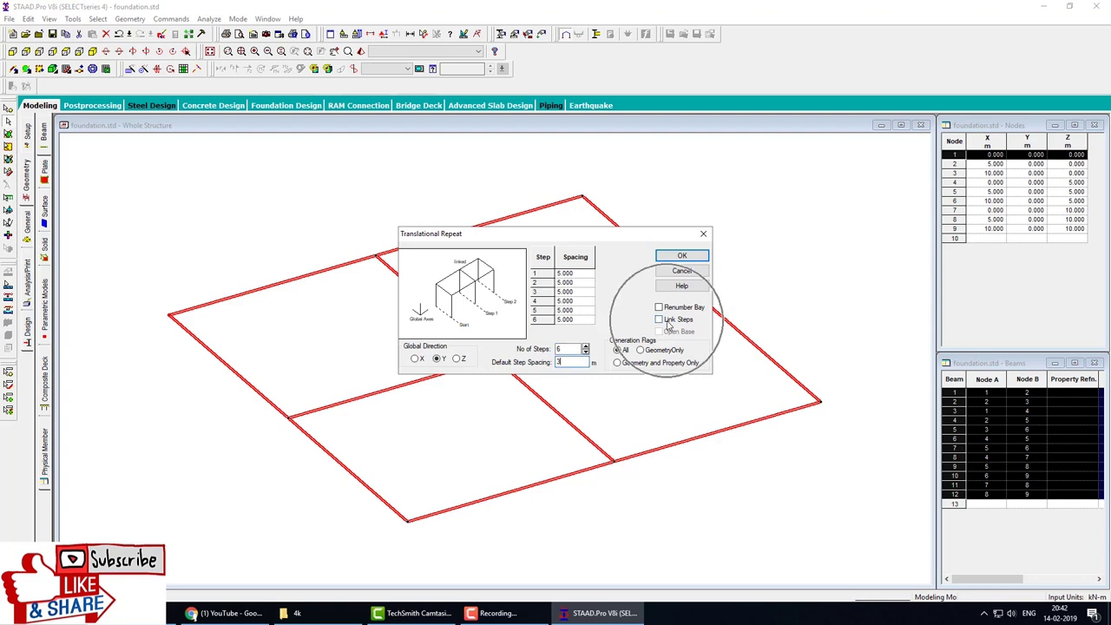
{"action": "left_click", "coordinate": [677, 255]}
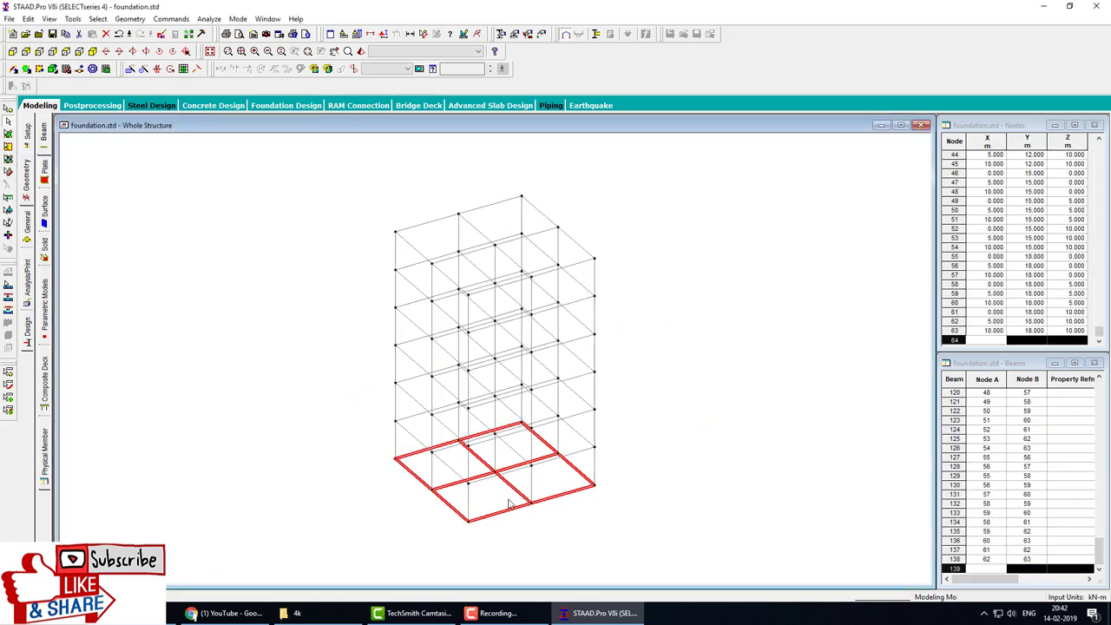
Delete the horizontal beams at the base level of the frame.
{"action": "key", "text": "Delete"}
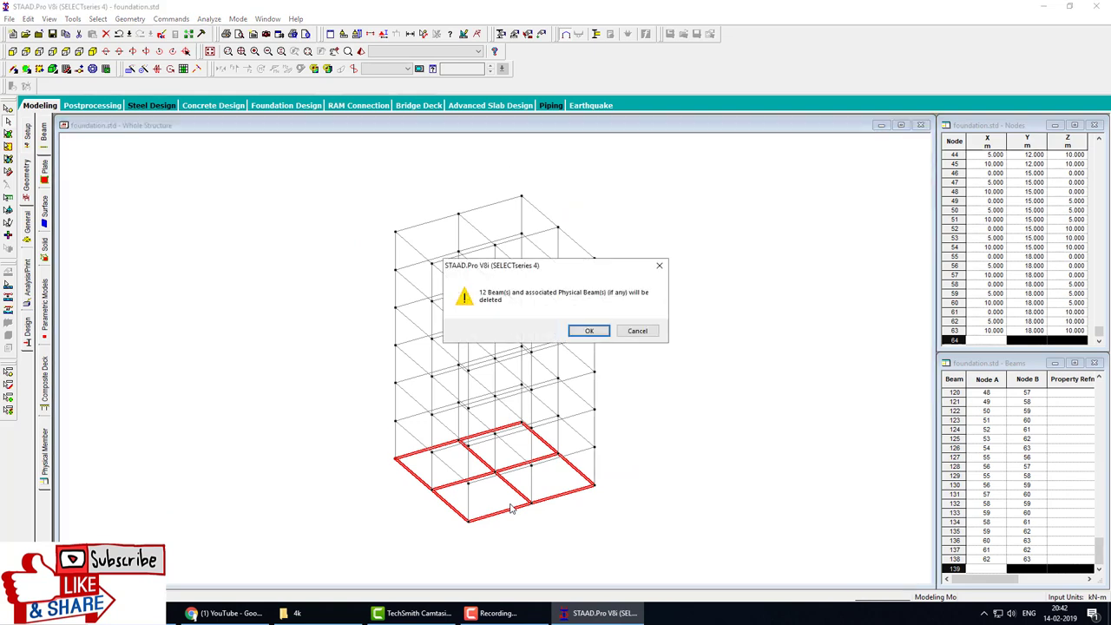
{"action": "key", "text": "Return"}
{"action": "key", "text": "Delete"}
{"action": "left_click", "coordinate": [582, 335]}
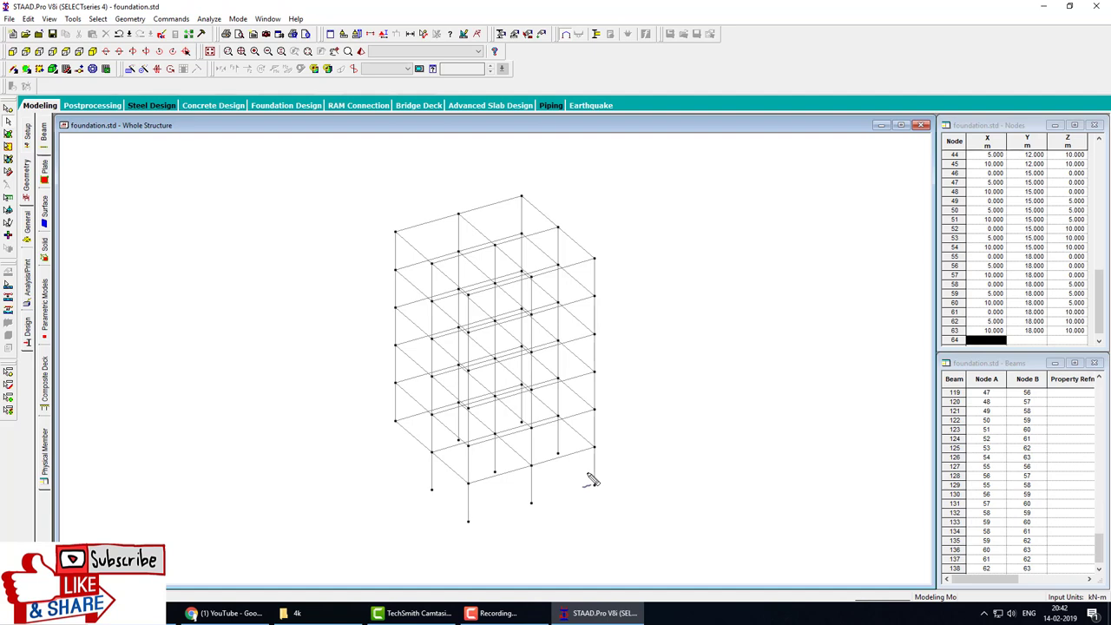
{"action": "left_click", "coordinate": [593, 483]}
{"action": "left_click", "coordinate": [396, 426]}
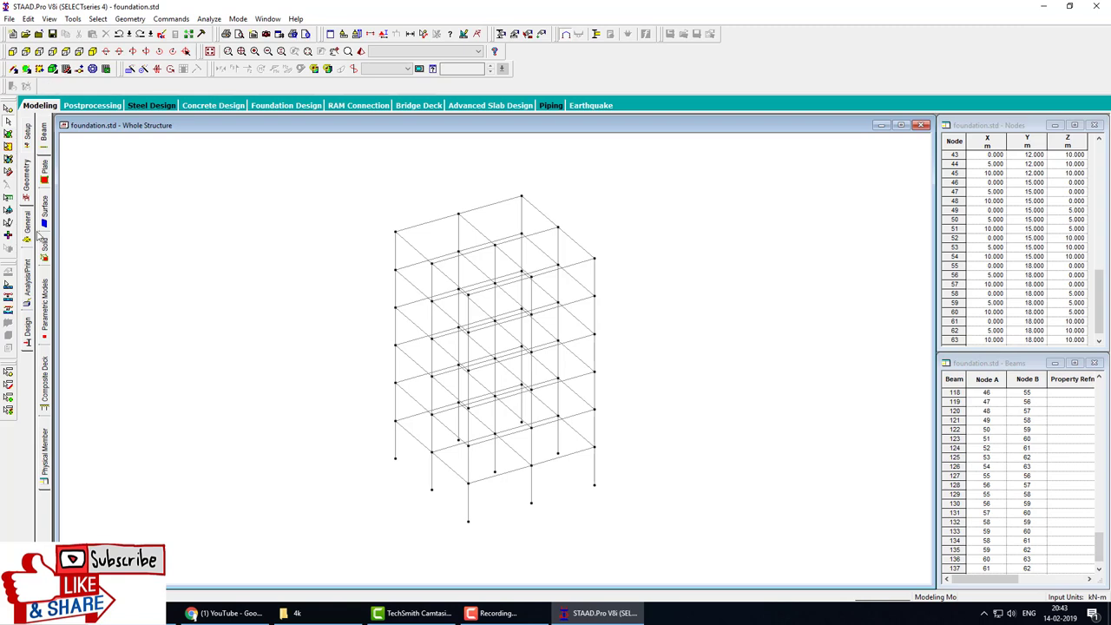
Show the frame in front view and create a fixed support definition.
{"action": "left_click", "coordinate": [27, 239]}
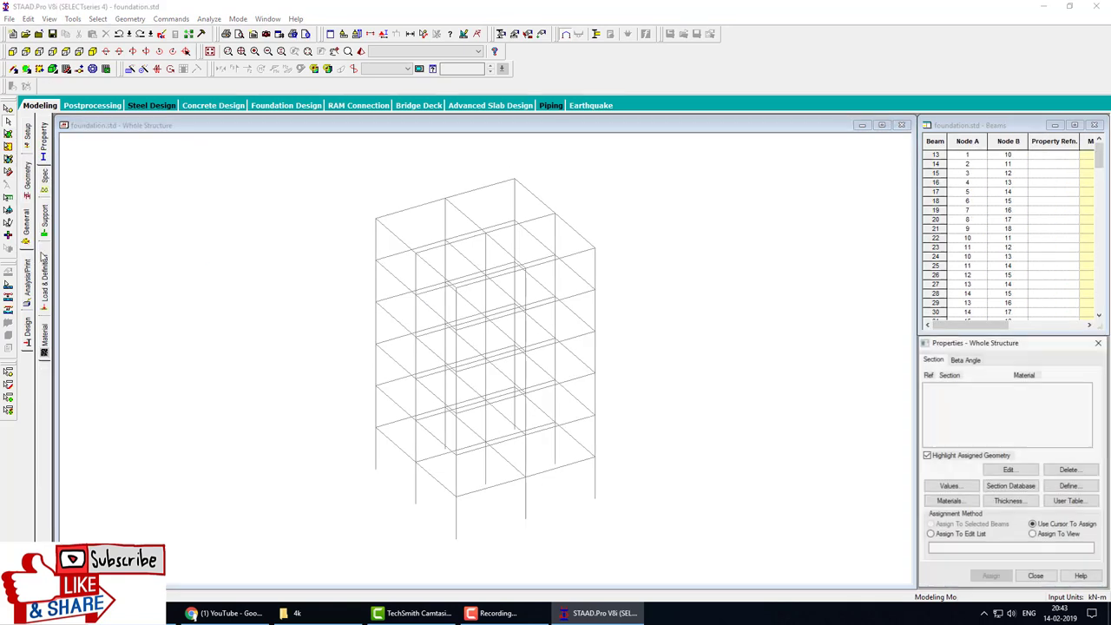
{"action": "left_click", "coordinate": [43, 221]}
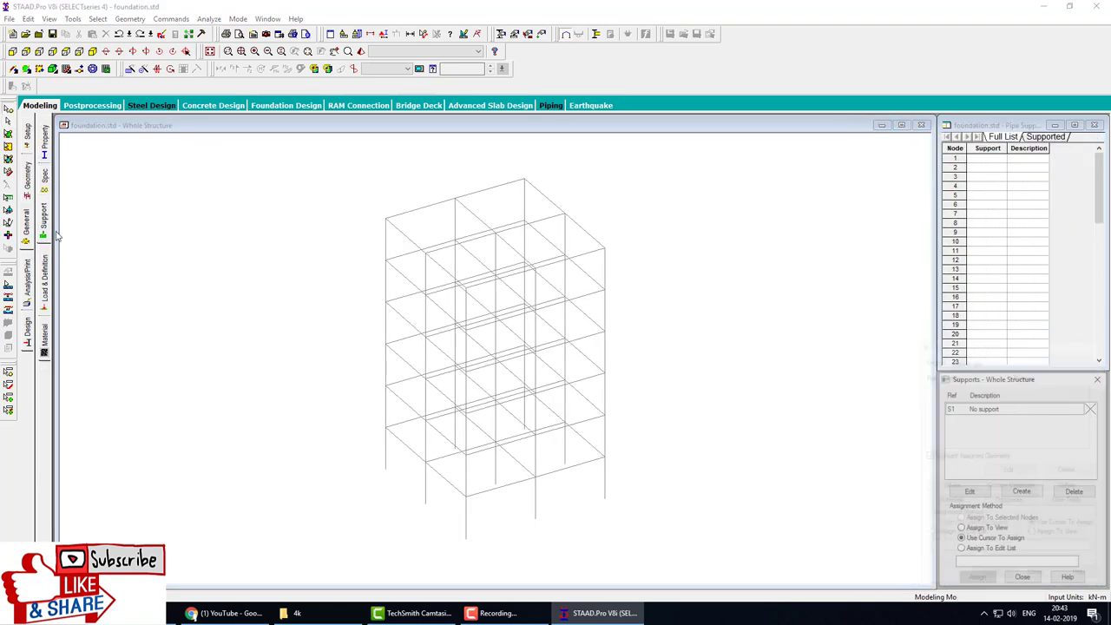
{"action": "left_click", "coordinate": [14, 68]}
{"action": "left_click", "coordinate": [975, 409]}
{"action": "left_click", "coordinate": [1022, 490]}
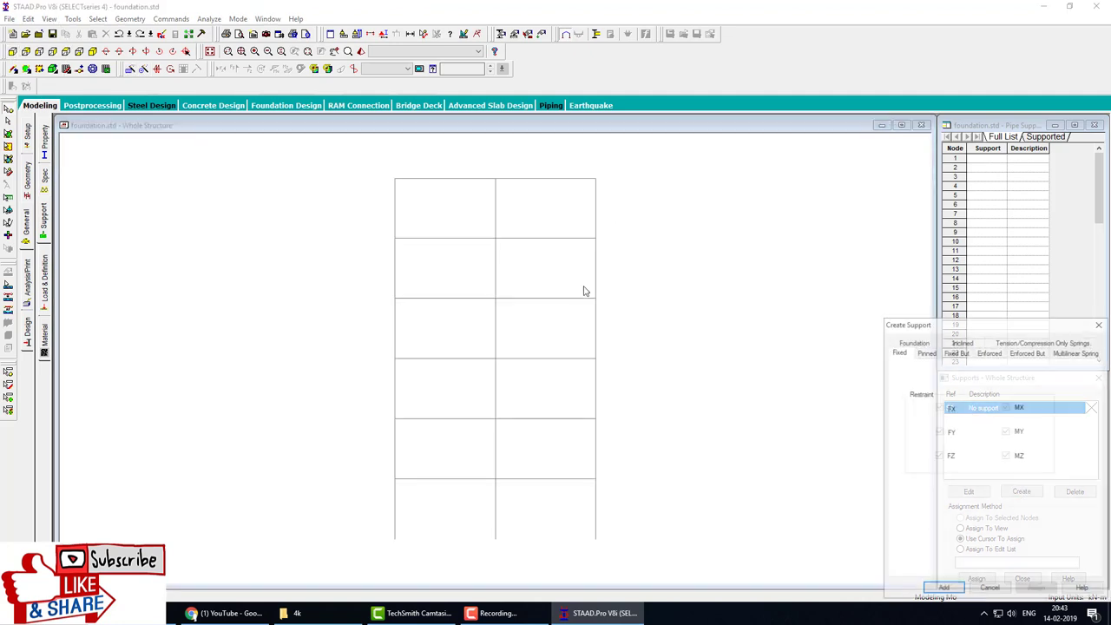
{"action": "left_click", "coordinate": [931, 586]}
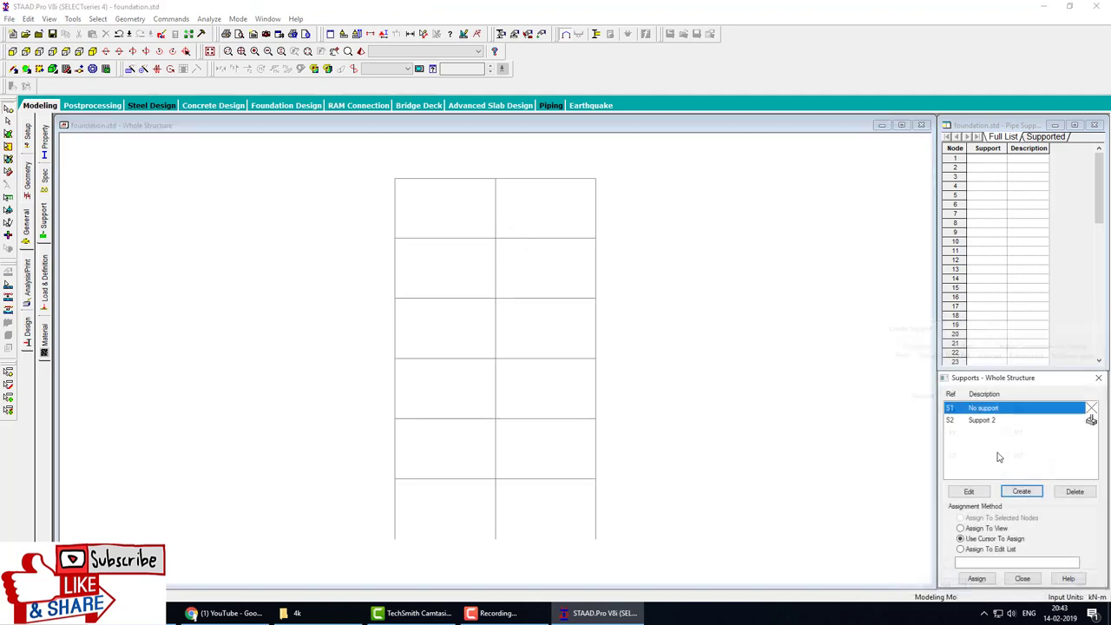
Assign the fixed support to all base nodes of the columns, nodes 1 to 9.
{"action": "left_click", "coordinate": [997, 421]}
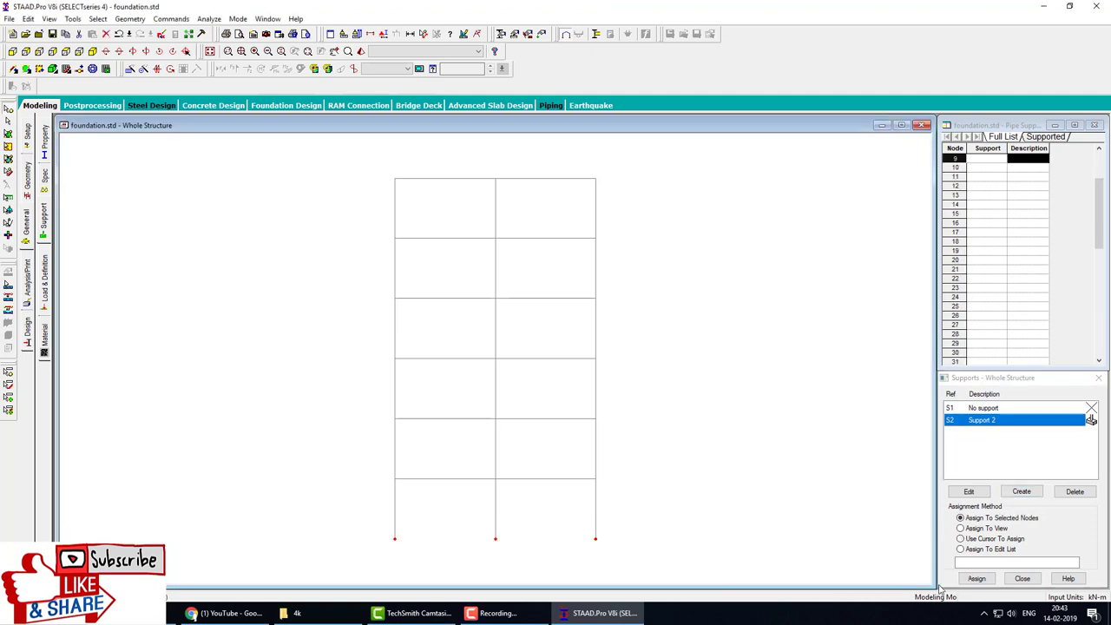
{"action": "left_click", "coordinate": [977, 578]}
{"action": "left_click", "coordinate": [1030, 511]}
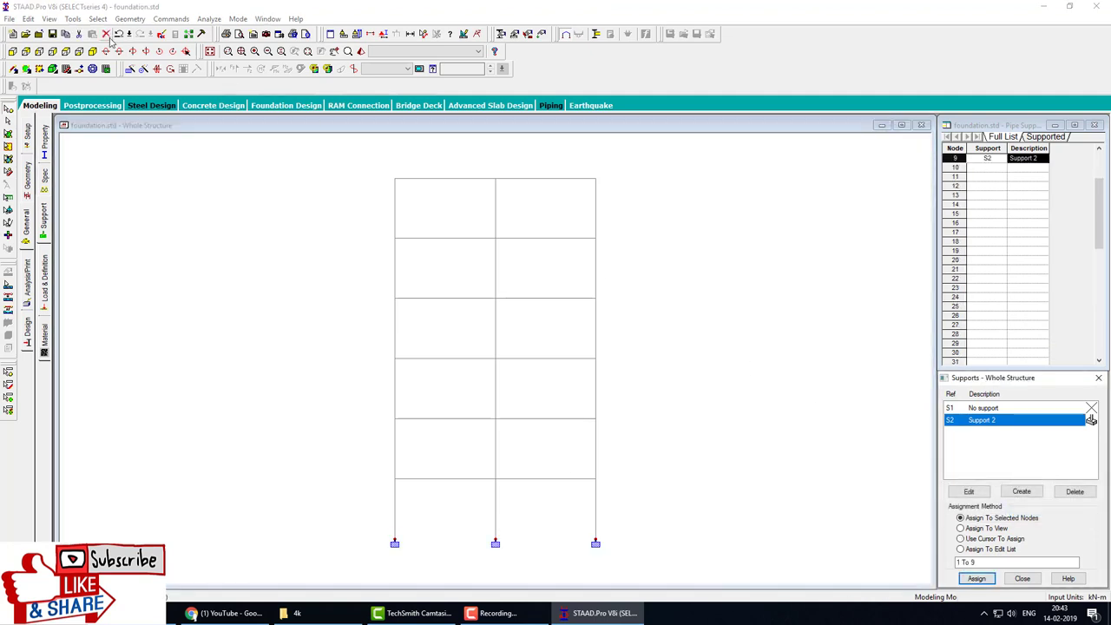
Show the frame in isometric view and define a 0.60 x 0.60 m rectangular concrete section.
{"action": "left_click", "coordinate": [92, 68]}
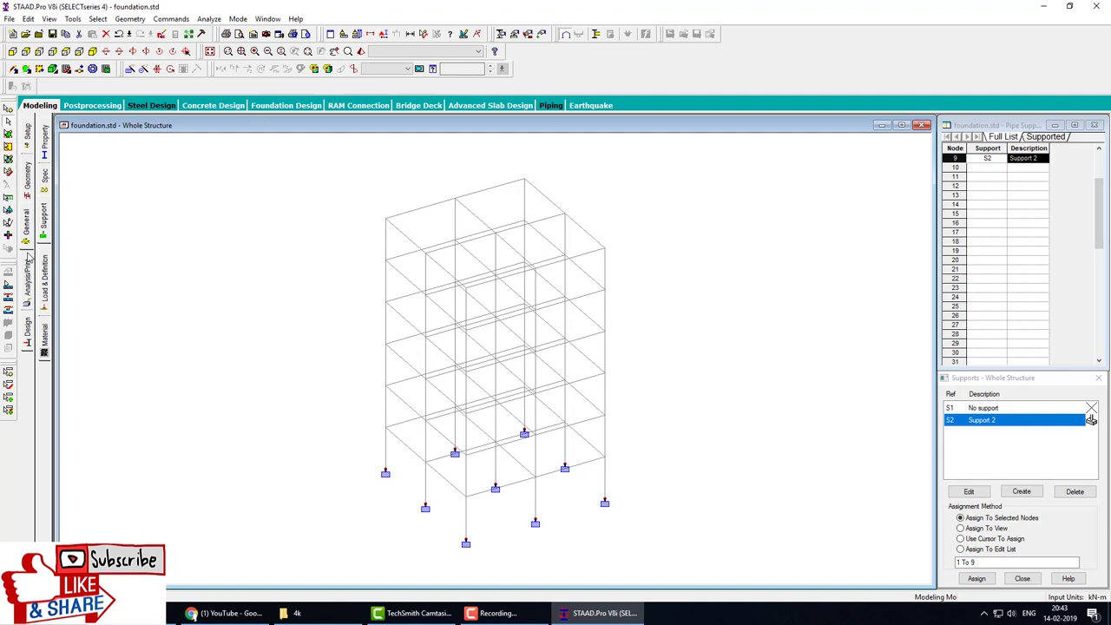
{"action": "left_click", "coordinate": [48, 144]}
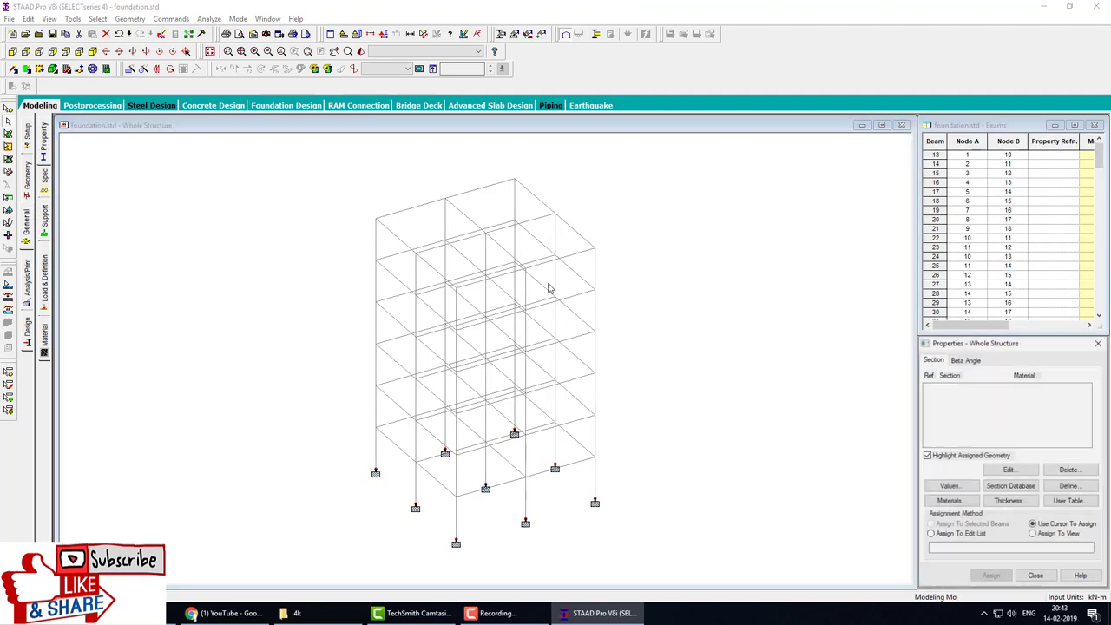
{"action": "left_click", "coordinate": [1070, 488]}
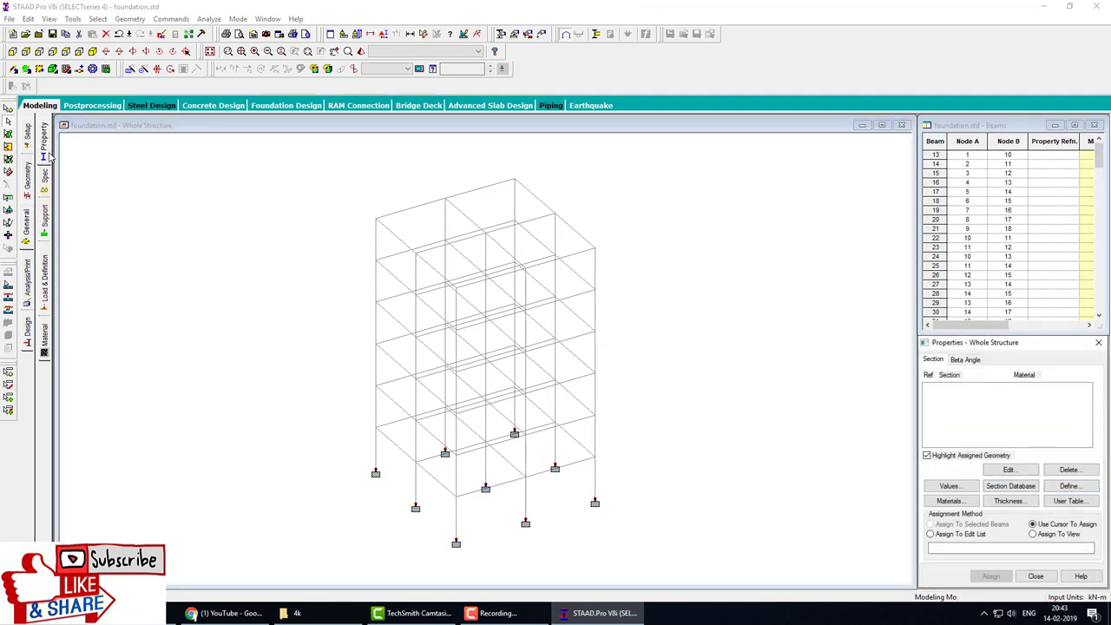
{"action": "left_click", "coordinate": [1069, 487]}
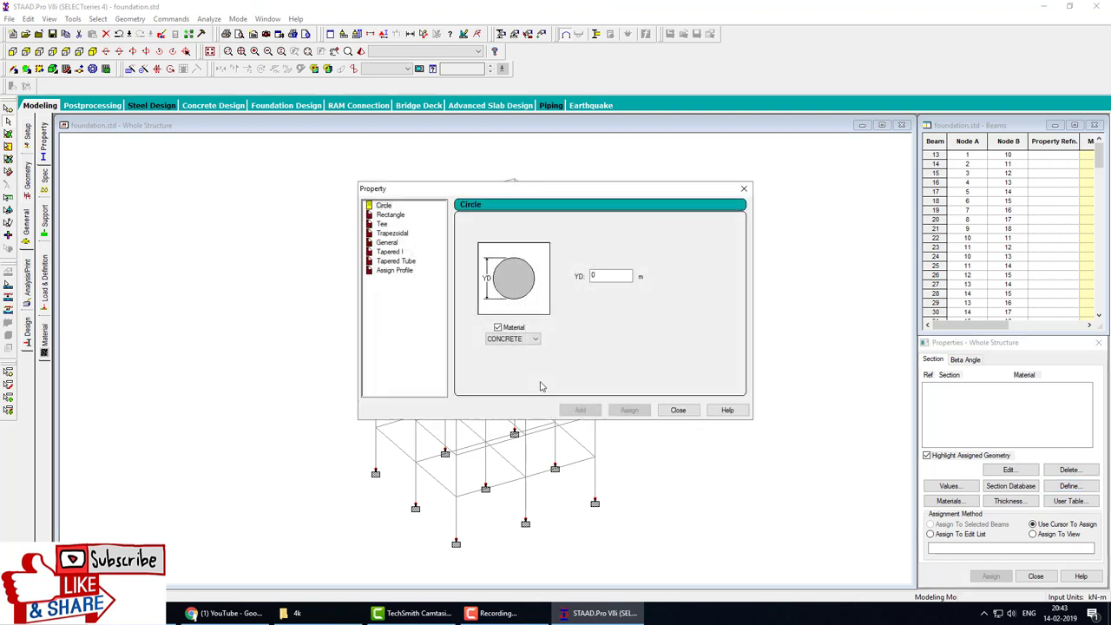
{"action": "left_click", "coordinate": [392, 215]}
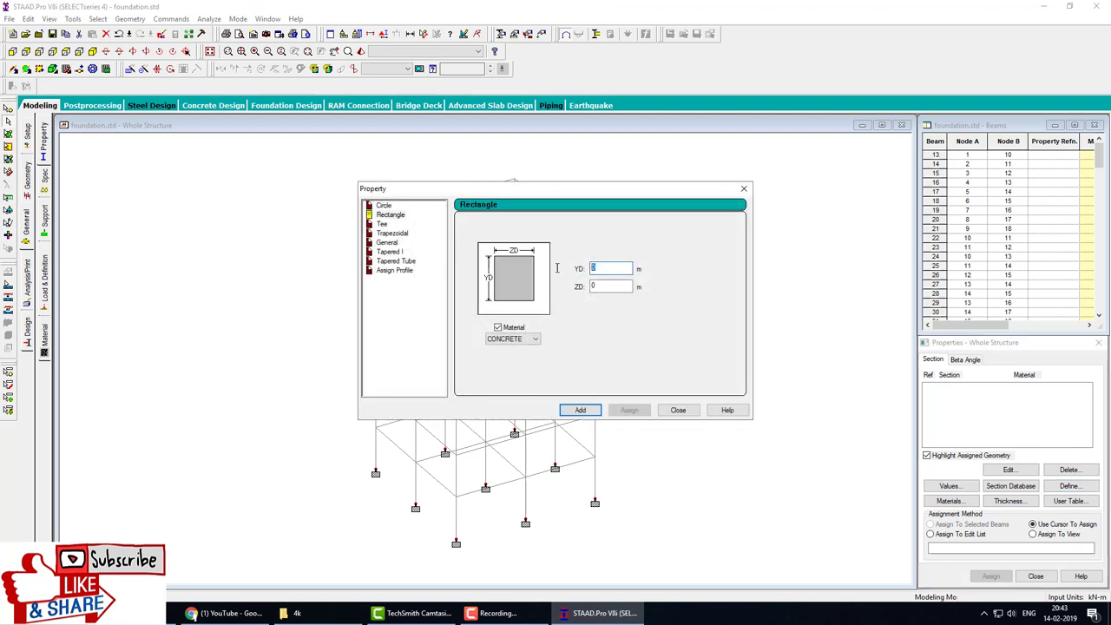
{"action": "key", "text": "Tab"}
{"action": "left_click", "coordinate": [578, 410]}
Add a second rectangular concrete section measuring 0.50 x 0.30 m and finish defining properties.
{"action": "type", "text": "0"}
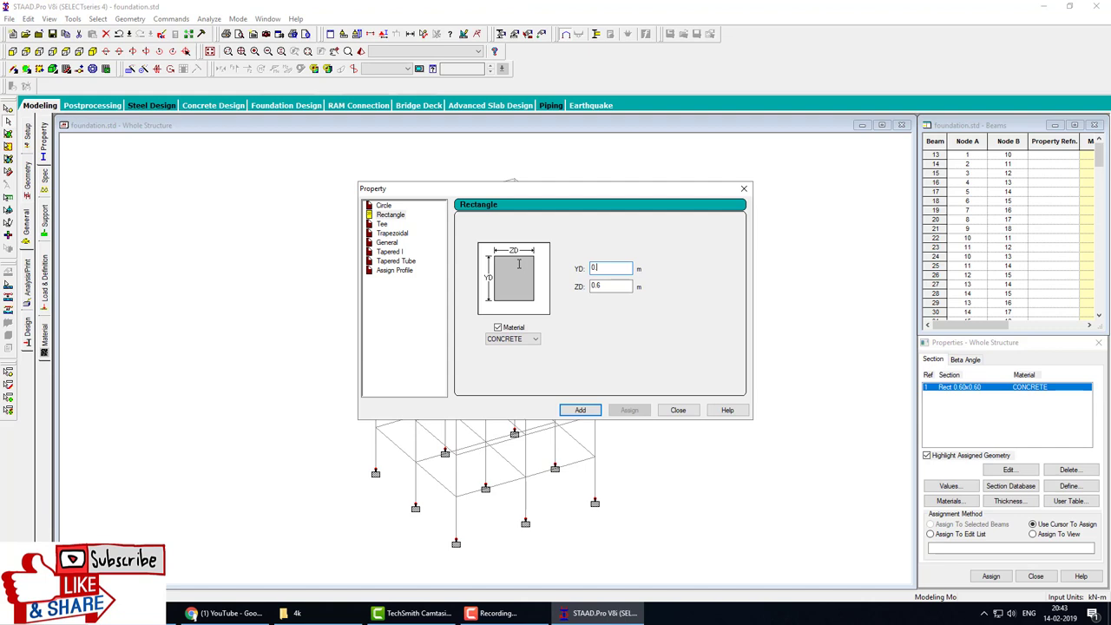
{"action": "key", "text": "Tab"}
{"action": "left_click", "coordinate": [580, 410]}
{"action": "left_click", "coordinate": [678, 410]}
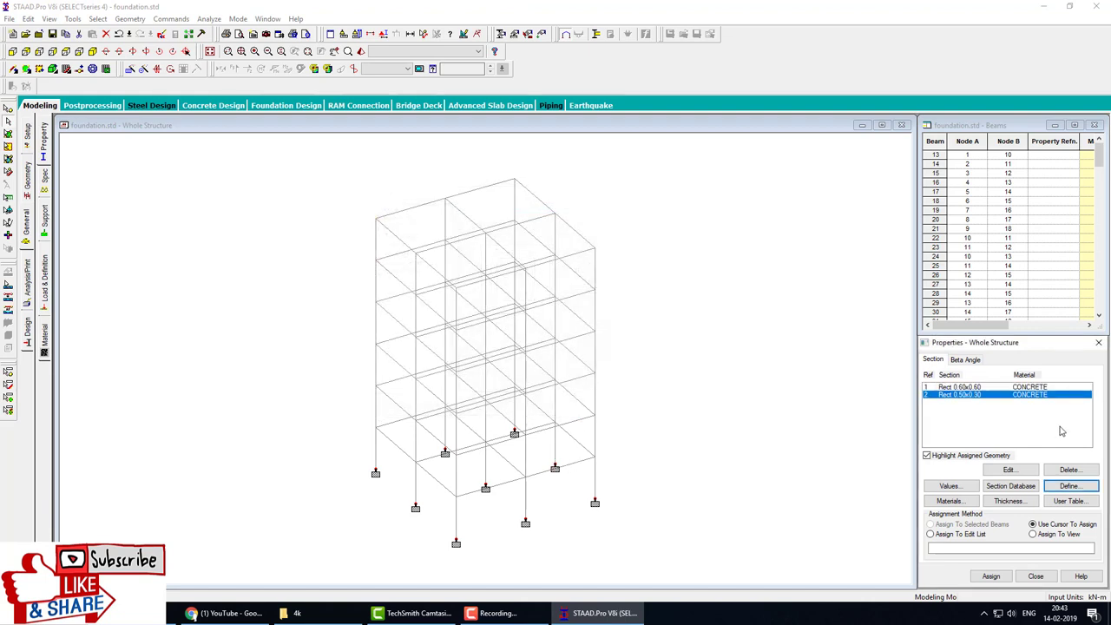
Assign the 0.60 x 0.60 concrete section to all columns by selecting the members parallel to Y.
{"action": "left_click", "coordinate": [955, 387]}
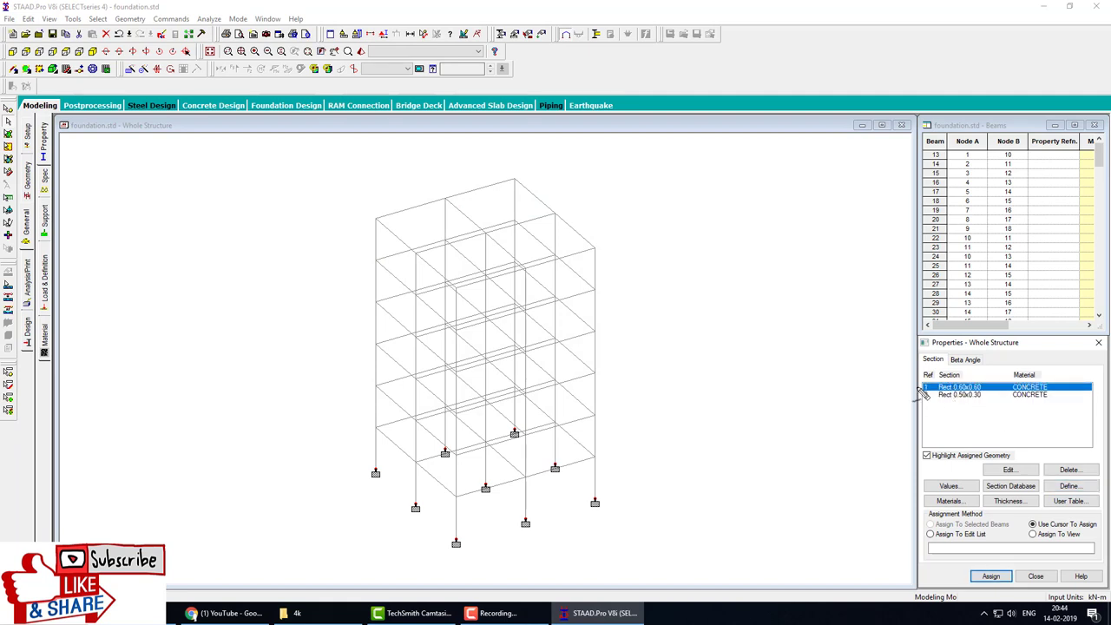
{"action": "mouse_move", "coordinate": [877, 354]}
{"action": "left_mouse_down"}
{"action": "mouse_move", "coordinate": [777, 291]}
{"action": "mouse_move", "coordinate": [695, 283]}
{"action": "mouse_move", "coordinate": [710, 258]}
{"action": "mouse_move", "coordinate": [687, 285]}
{"action": "mouse_move", "coordinate": [724, 312]}
{"action": "mouse_move", "coordinate": [715, 252]}
{"action": "left_mouse_up"}
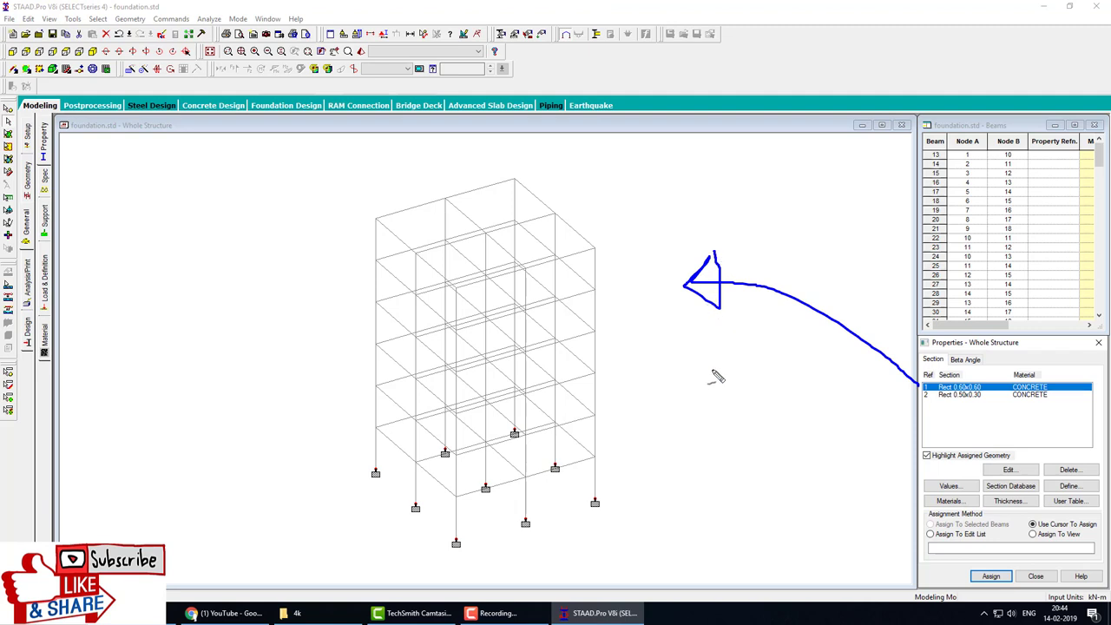
{"action": "key", "text": "Escape"}
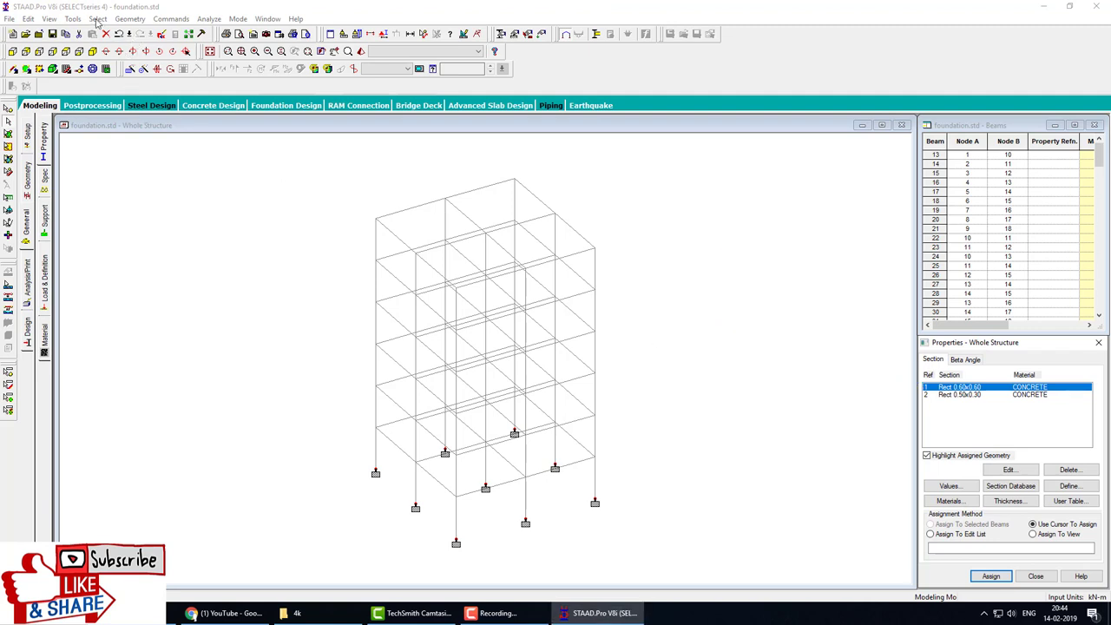
{"action": "left_click", "coordinate": [98, 20]}
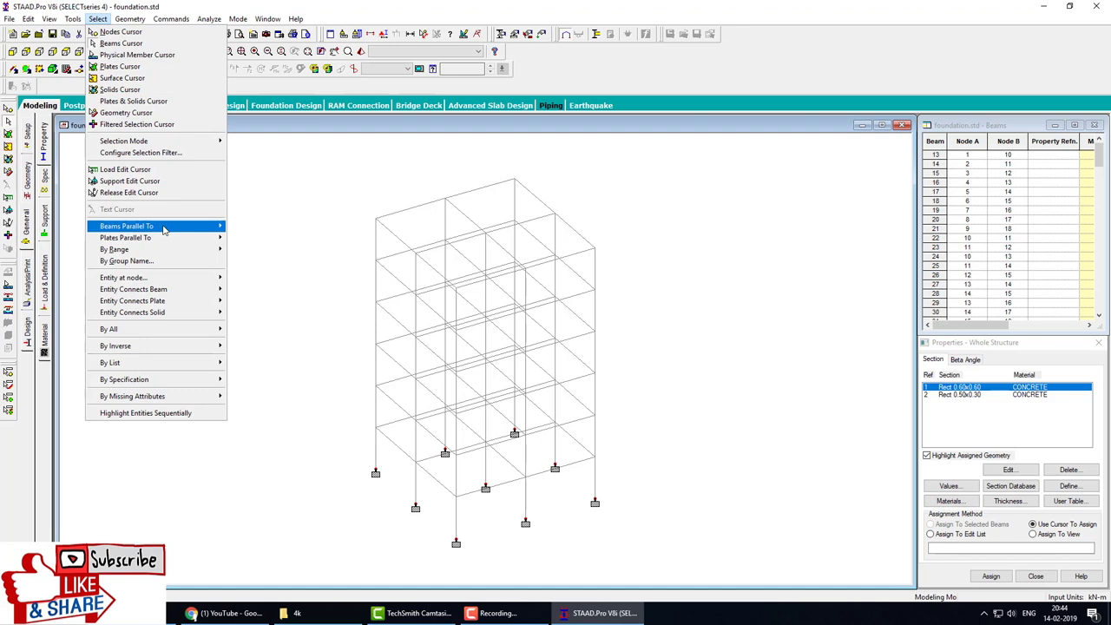
{"action": "mouse_move", "coordinate": [165, 228]}
{"action": "left_click", "coordinate": [245, 237]}
{"action": "left_click", "coordinate": [989, 576]}
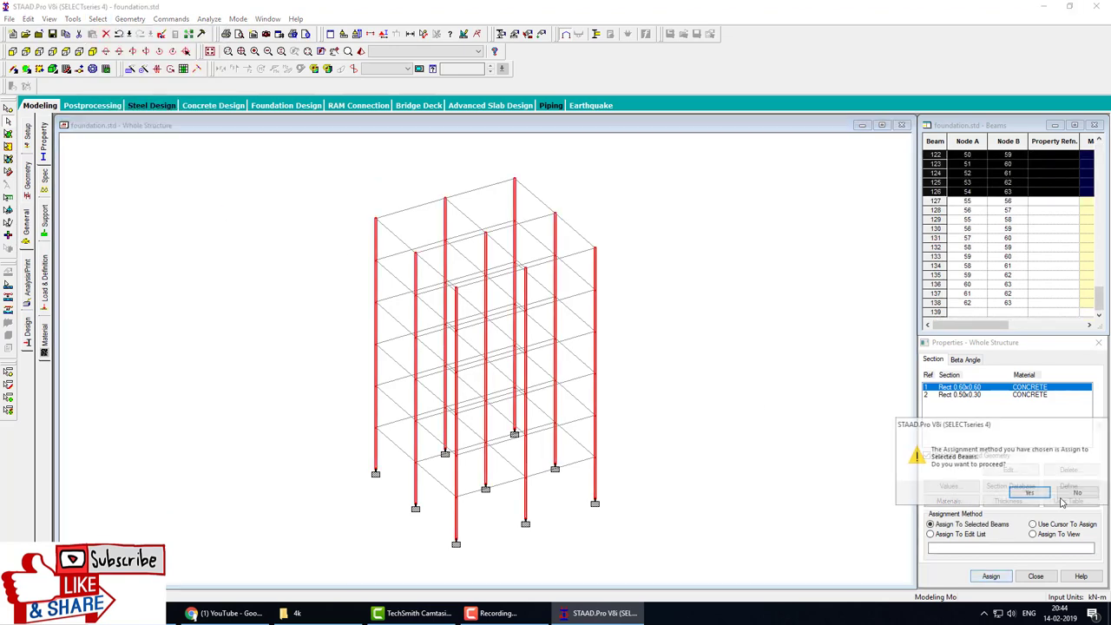
{"action": "left_click", "coordinate": [1031, 491]}
Assign the 0.50 x 0.30 concrete section to all horizontal beams parallel to X and Z.
{"action": "left_click", "coordinate": [961, 395]}
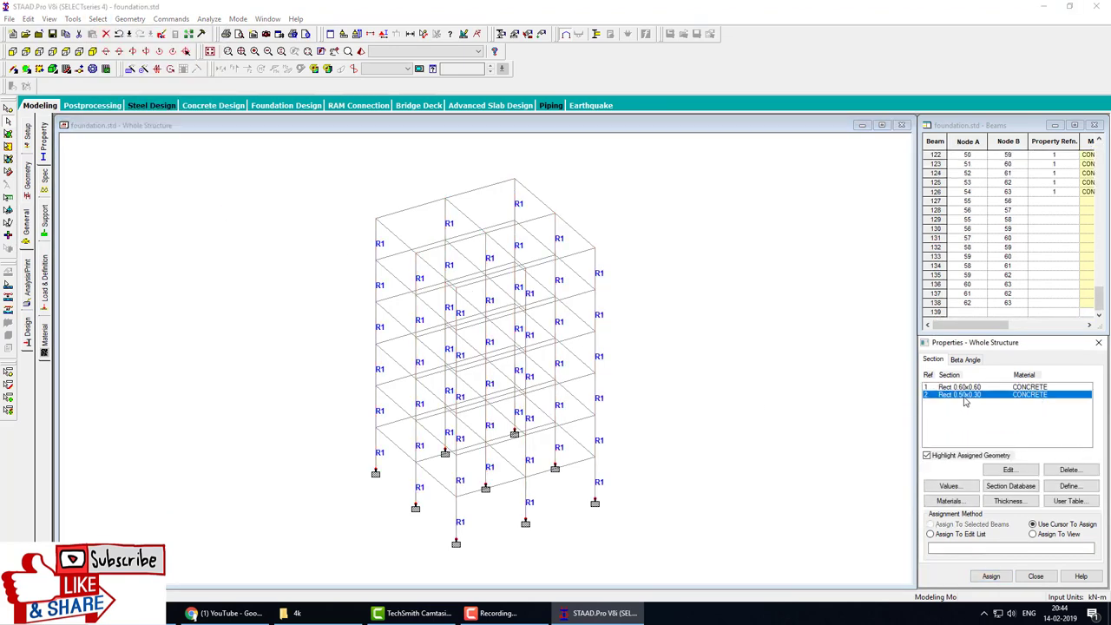
{"action": "left_click", "coordinate": [98, 19]}
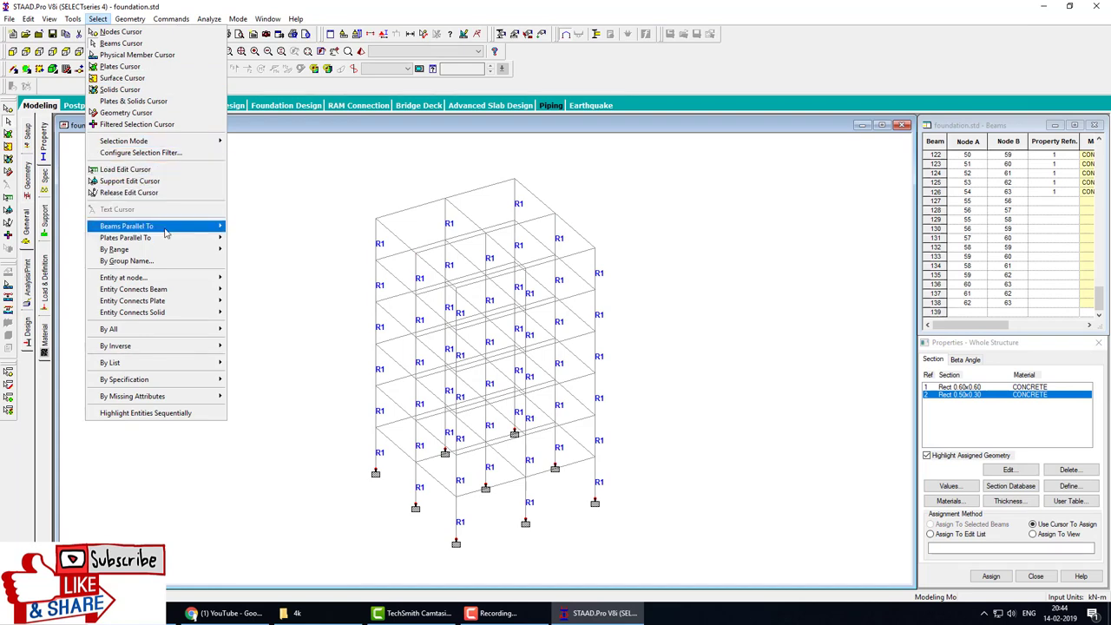
{"action": "mouse_move", "coordinate": [165, 227]}
{"action": "left_click", "coordinate": [240, 227]}
{"action": "left_click", "coordinate": [98, 20]}
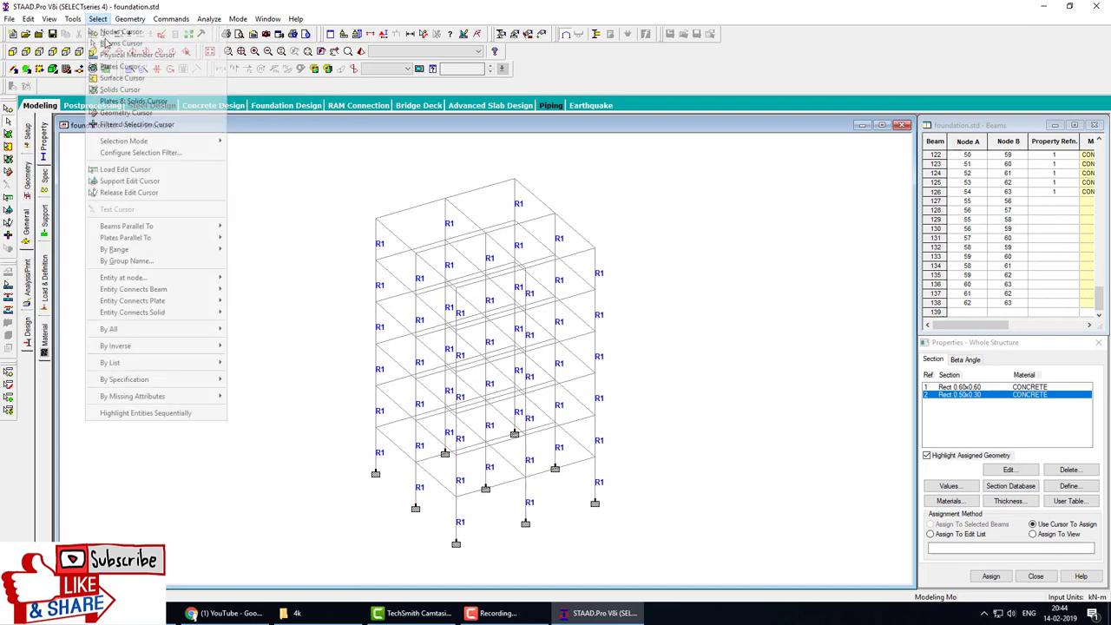
{"action": "mouse_move", "coordinate": [165, 227]}
{"action": "left_click", "coordinate": [251, 231]}
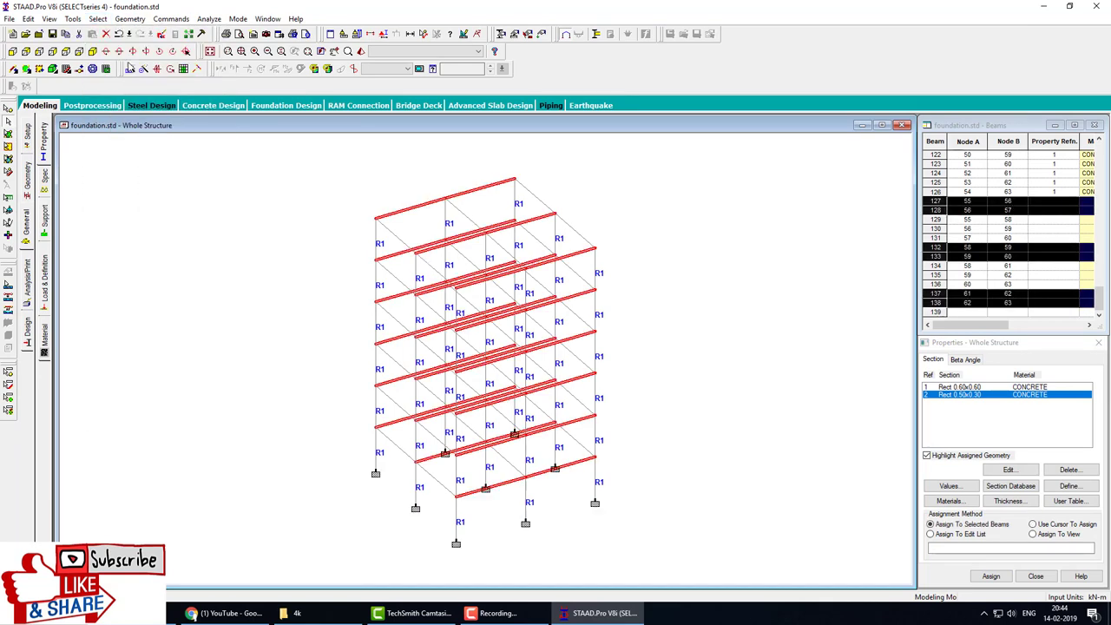
{"action": "left_click", "coordinate": [99, 19]}
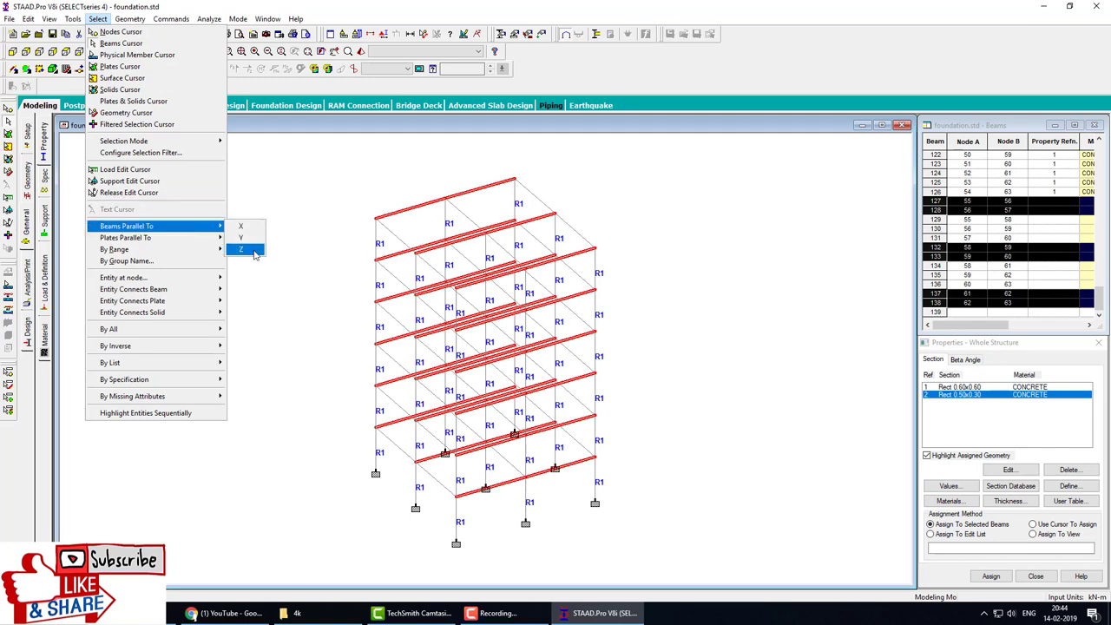
{"action": "left_click", "coordinate": [243, 250]}
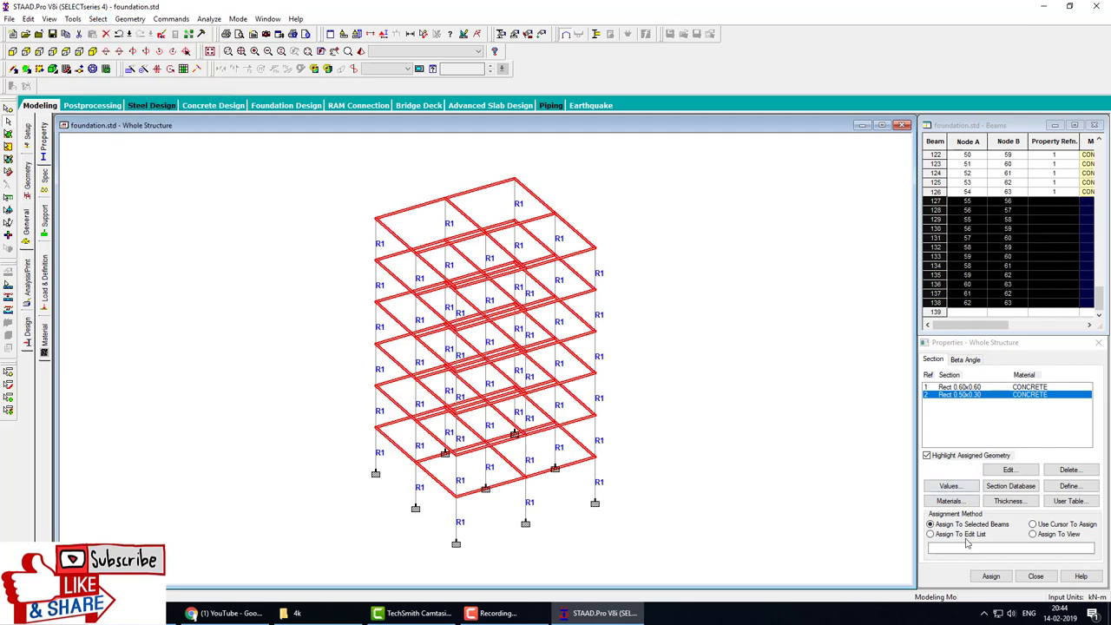
{"action": "left_click", "coordinate": [991, 575]}
{"action": "left_click", "coordinate": [1027, 497]}
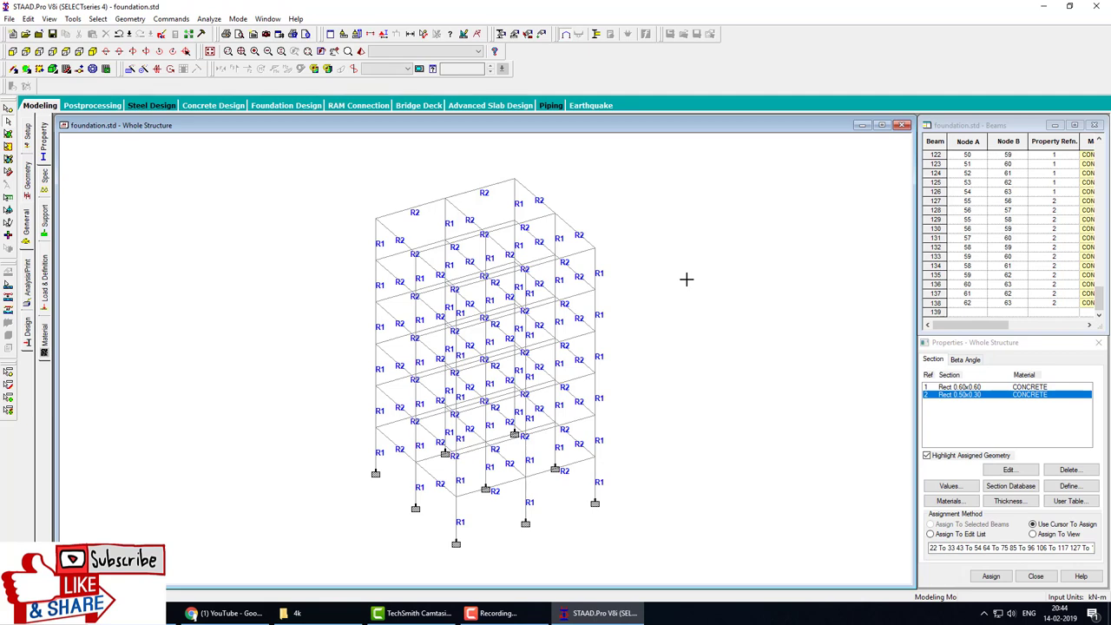
Create primary load case 1 with loading type Dead and the title "dead".
{"action": "left_click", "coordinate": [49, 273]}
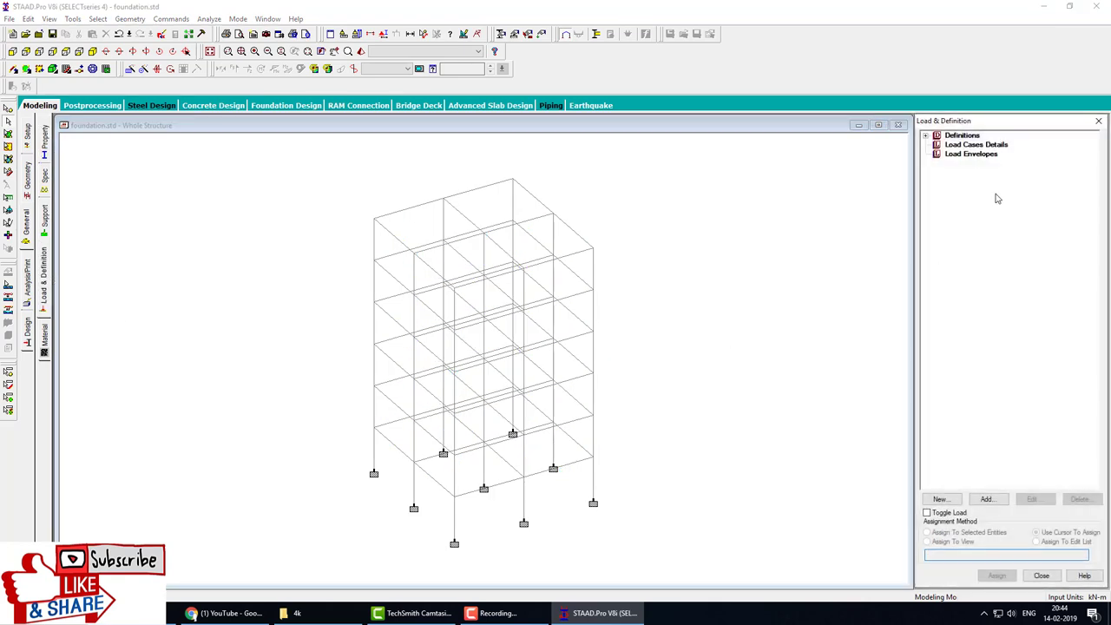
{"action": "left_click", "coordinate": [976, 145]}
{"action": "left_click", "coordinate": [987, 499]}
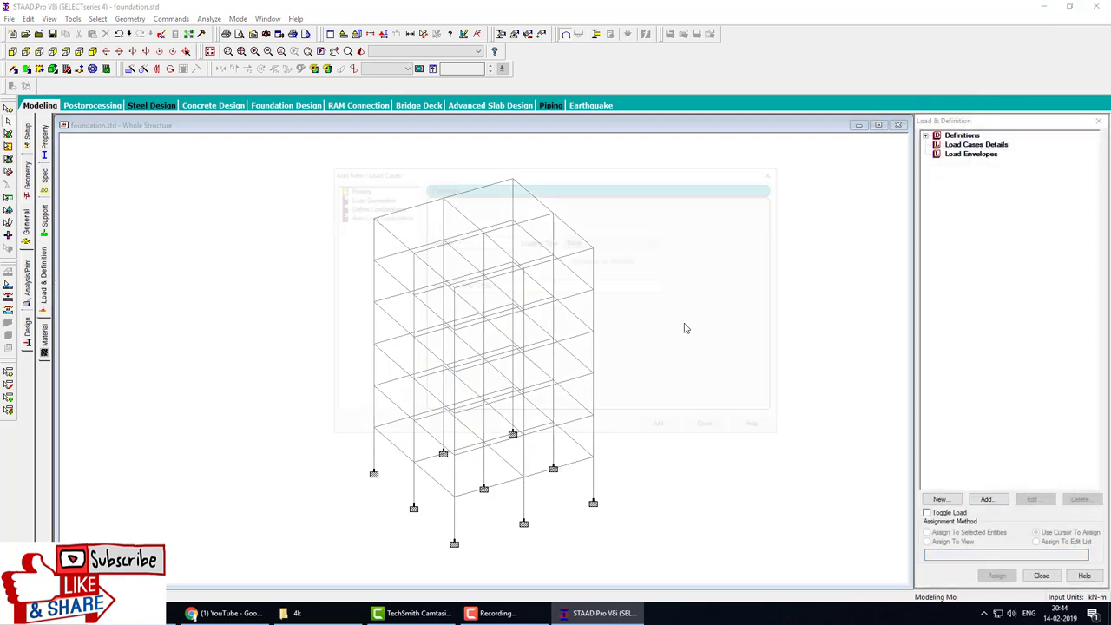
{"action": "left_click", "coordinate": [612, 241]}
{"action": "left_click", "coordinate": [591, 257]}
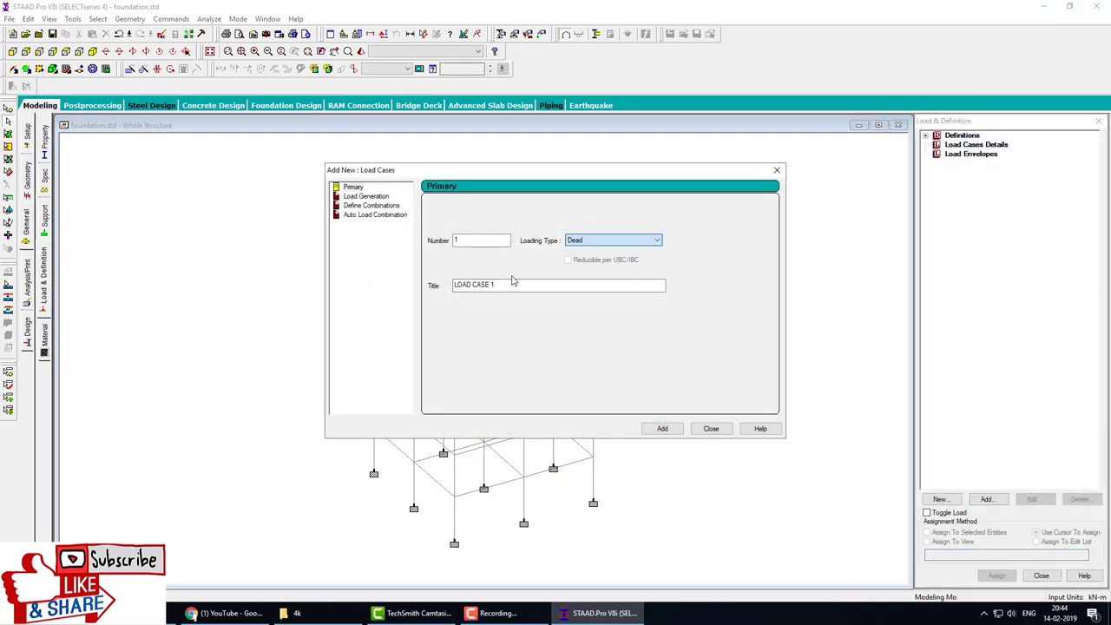
{"action": "key", "text": "Tab"}
{"action": "type", "text": "dead"}
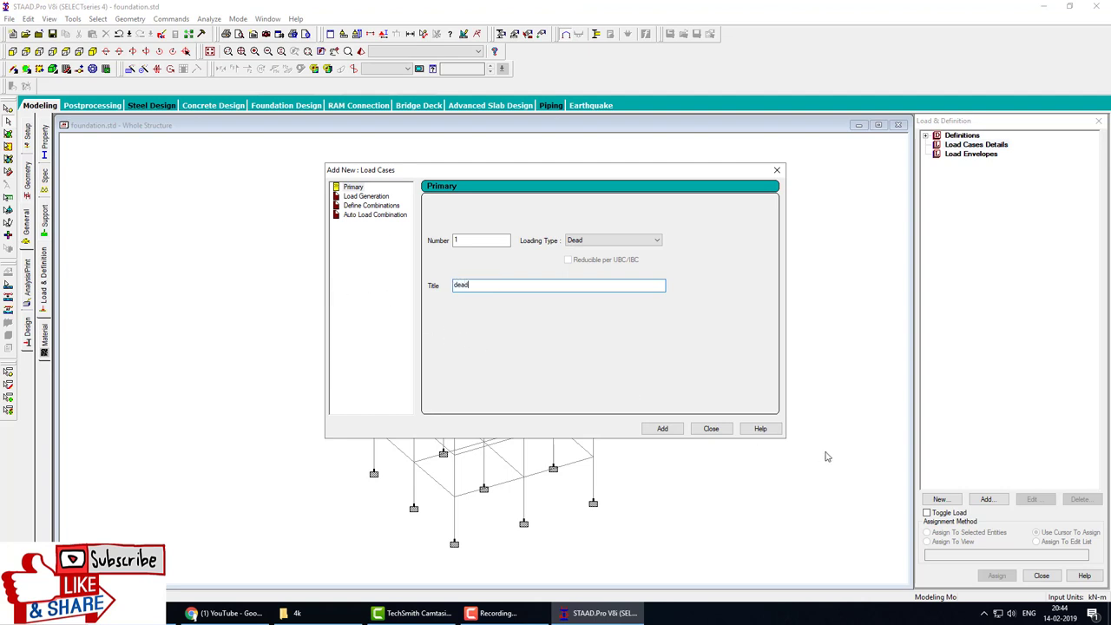
{"action": "left_click", "coordinate": [665, 429]}
{"action": "left_click", "coordinate": [711, 429]}
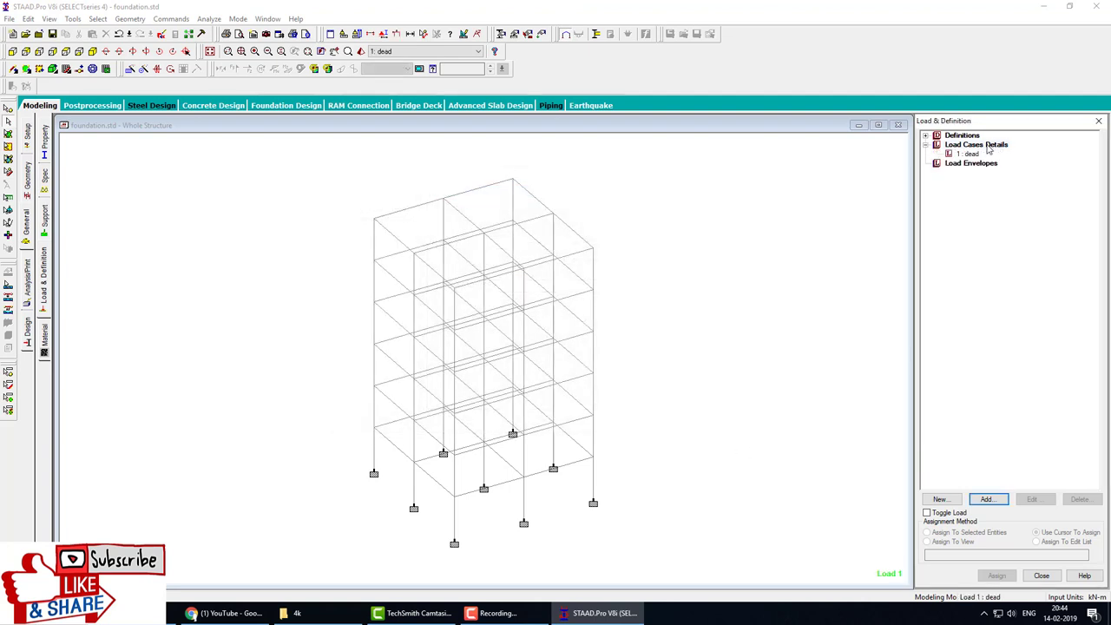
Create primary load case 2 with loading type Live and the title "live".
{"action": "left_click", "coordinate": [987, 499]}
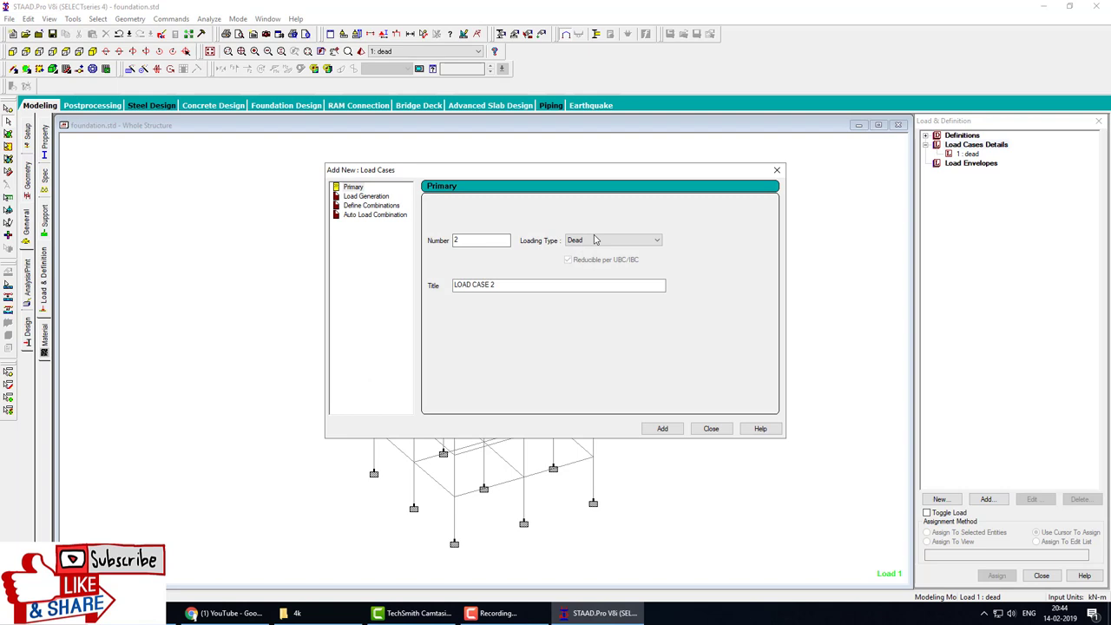
{"action": "left_click", "coordinate": [595, 241]}
{"action": "left_click", "coordinate": [592, 258]}
{"action": "double_click", "coordinate": [541, 285]}
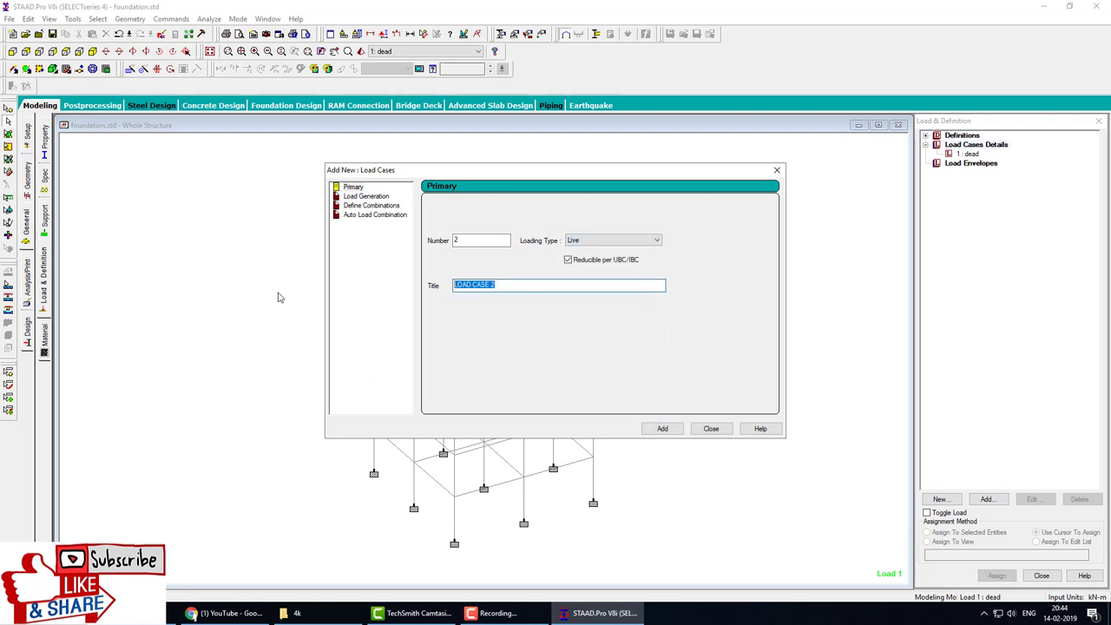
{"action": "type", "text": "live"}
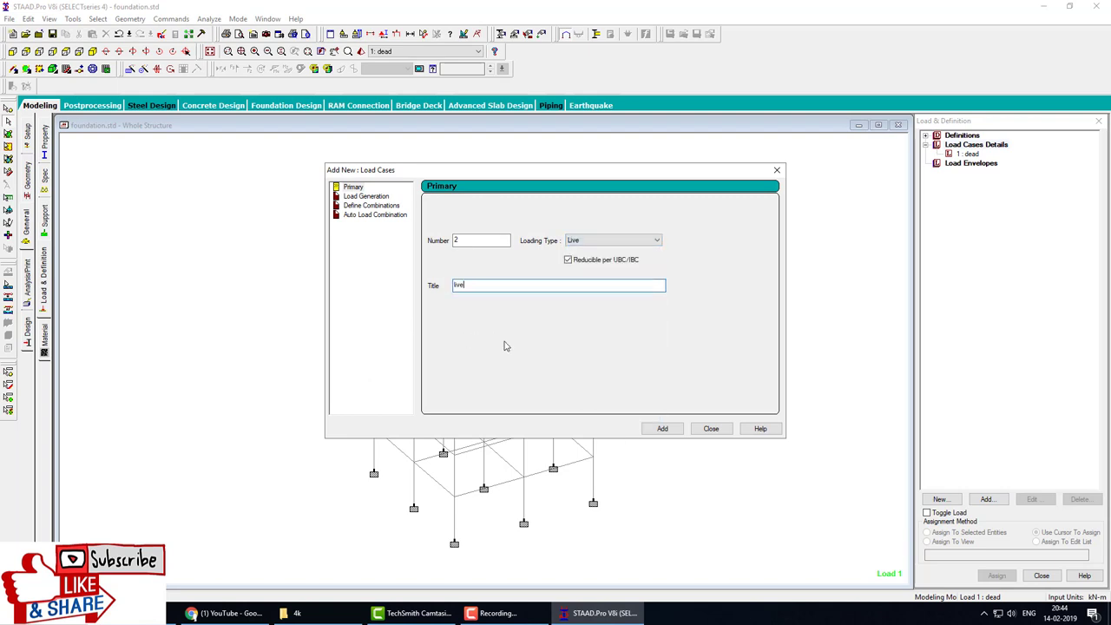
{"action": "left_click", "coordinate": [664, 428]}
Add a selfweight load in the Y direction with factor -1 to the dead load case.
{"action": "left_click", "coordinate": [968, 154]}
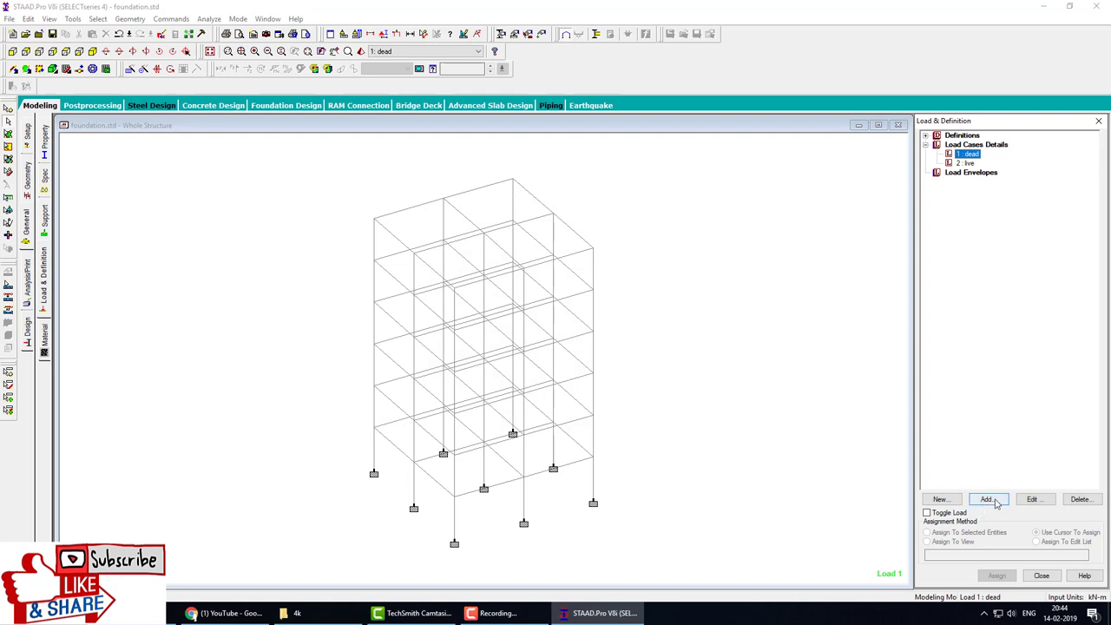
{"action": "left_click", "coordinate": [987, 499]}
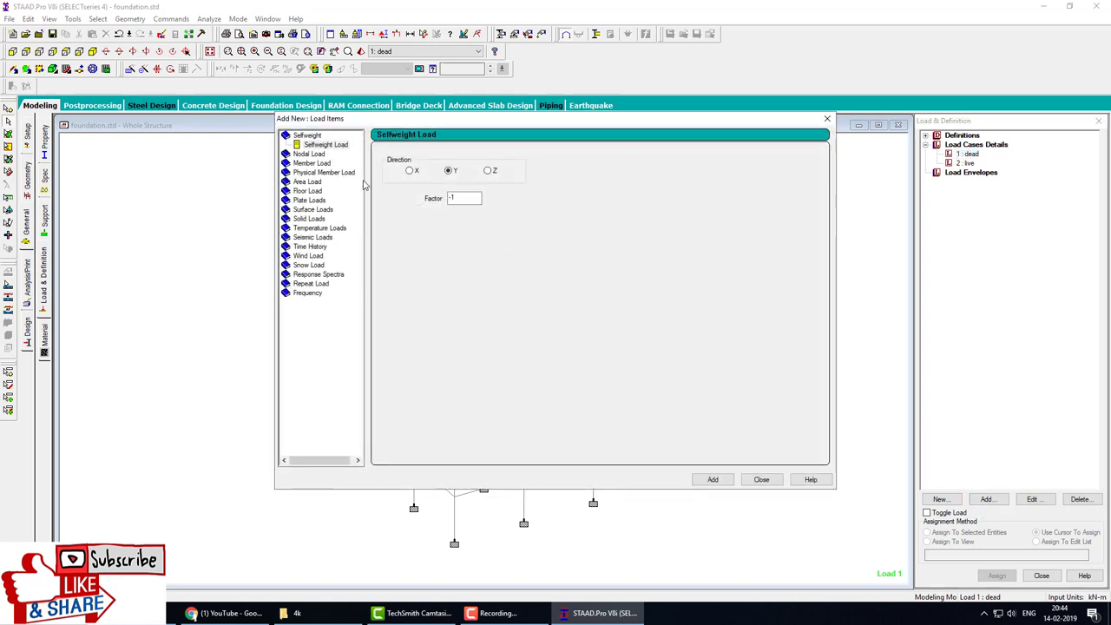
{"action": "left_click", "coordinate": [703, 484]}
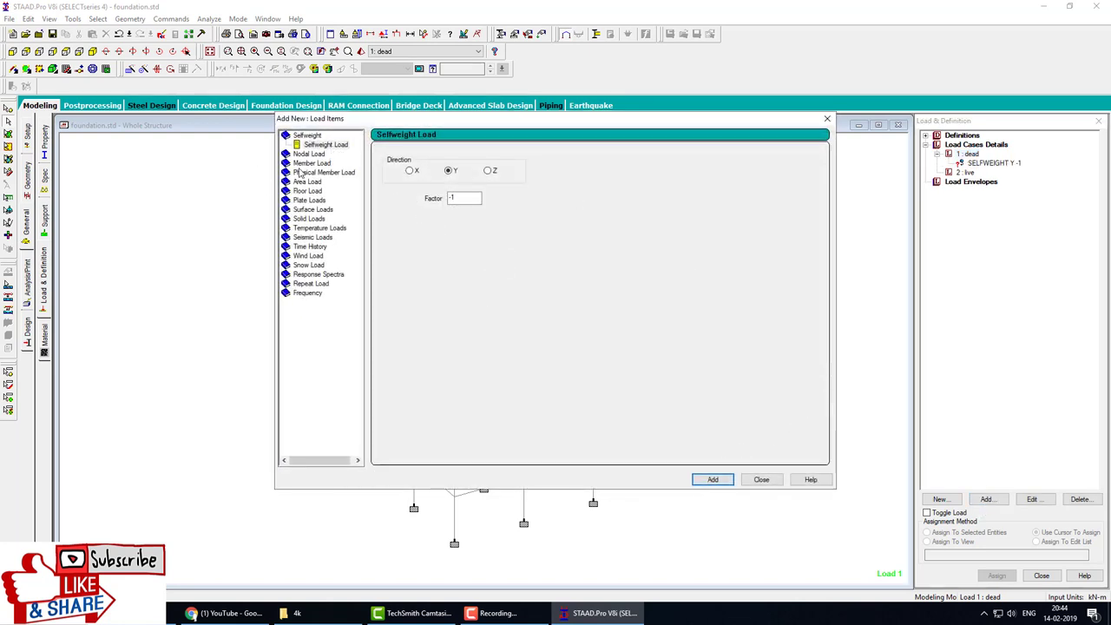
{"action": "left_click", "coordinate": [761, 480]}
Add a floor load of -5 kN/m2 in Global Y to the live load case, with a Y range from 0 to 18 m.
{"action": "left_click", "coordinate": [964, 172]}
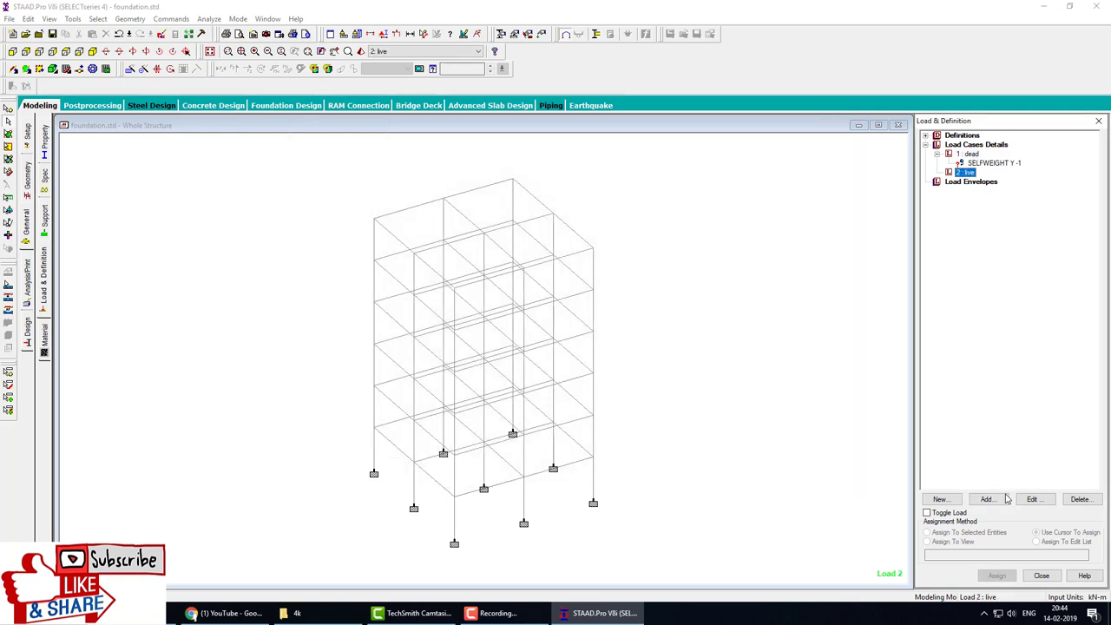
{"action": "left_click", "coordinate": [989, 499]}
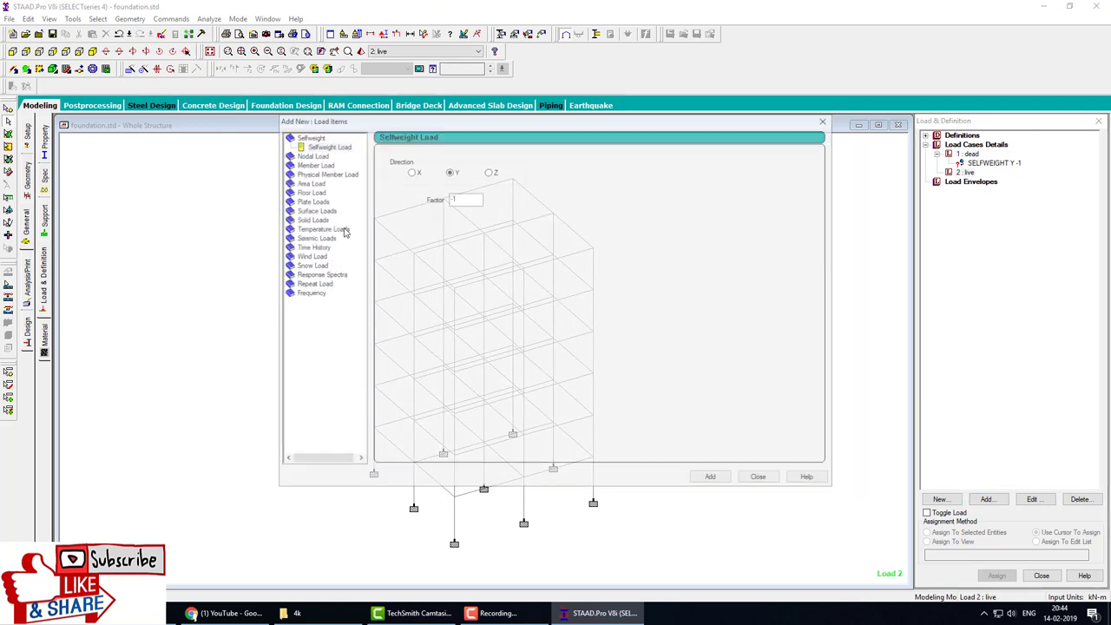
{"action": "left_click", "coordinate": [311, 191]}
{"action": "type", "text": "-"}
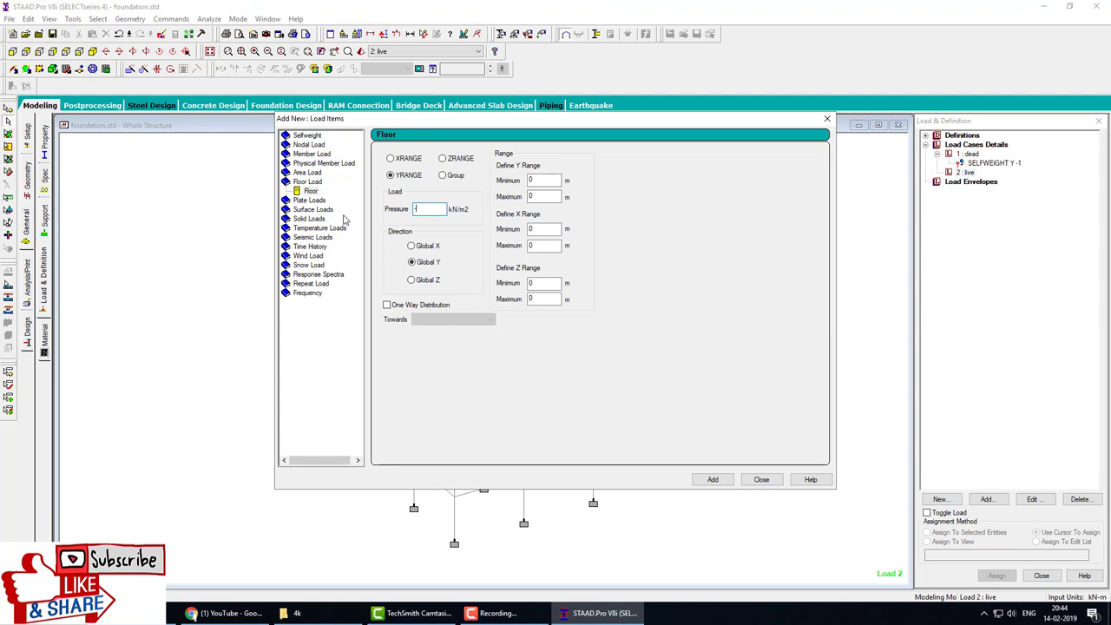
{"action": "type", "text": "5"}
{"action": "double_click", "coordinate": [545, 197]}
{"action": "type", "text": "18"}
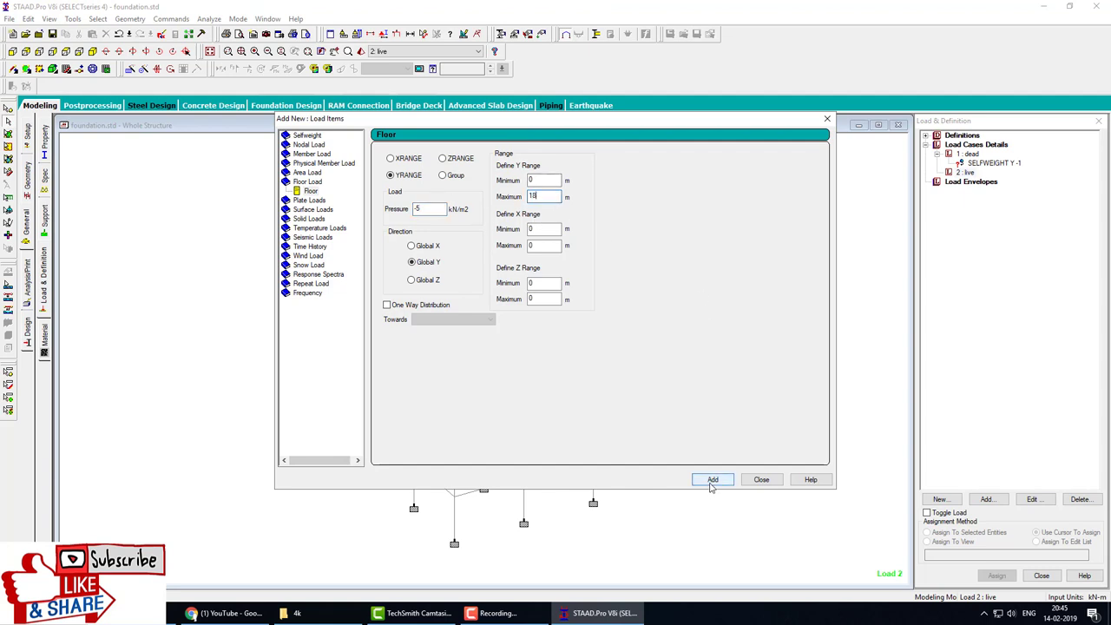
{"action": "left_click", "coordinate": [712, 482]}
{"action": "left_click", "coordinate": [762, 479]}
Assign the selfweight load of the dead load case to the whole view.
{"action": "left_click", "coordinate": [988, 164]}
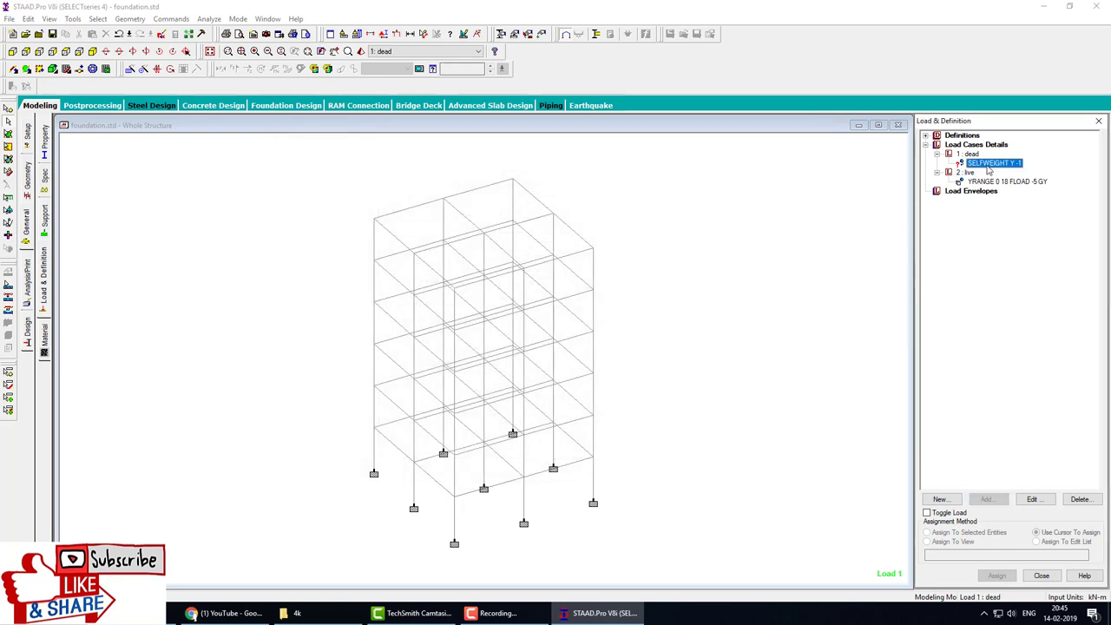
{"action": "left_click", "coordinate": [996, 575]}
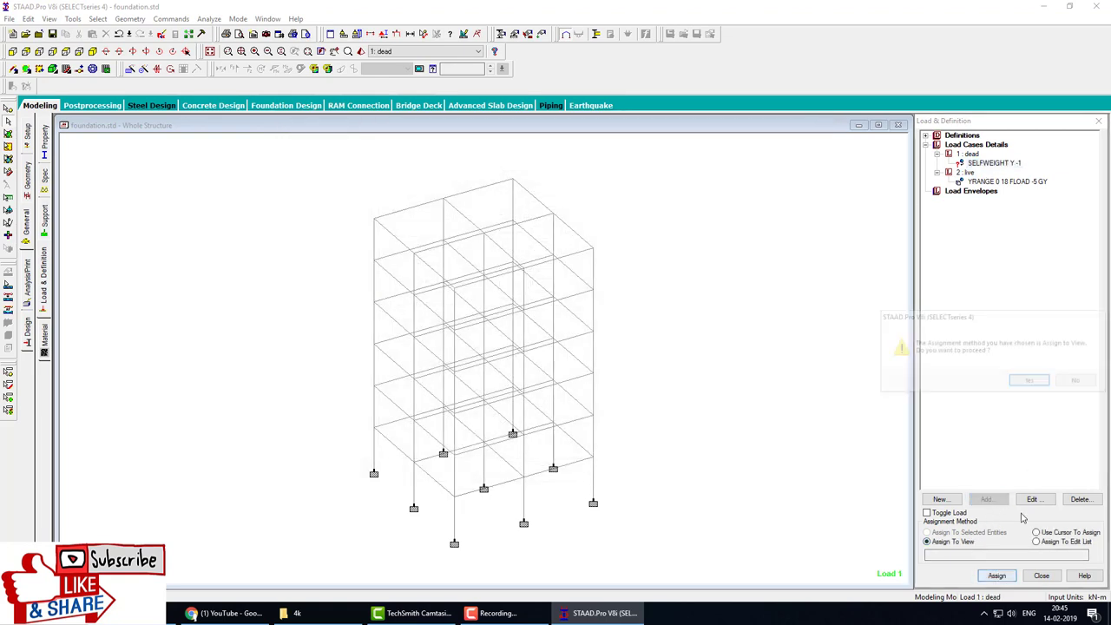
{"action": "left_click", "coordinate": [1024, 382]}
Define a Normal combination load case 3 named "1.5(dl+ll)" with factor 1.5 for the dead case and 11.5 for the live case.
{"action": "left_click", "coordinate": [976, 145]}
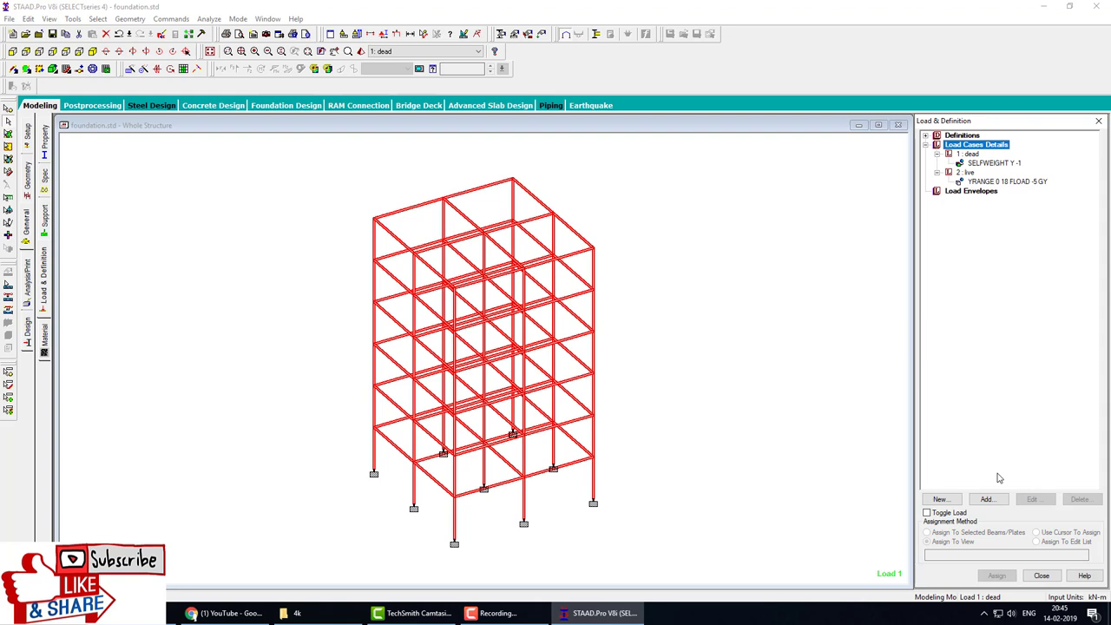
{"action": "left_click", "coordinate": [987, 499]}
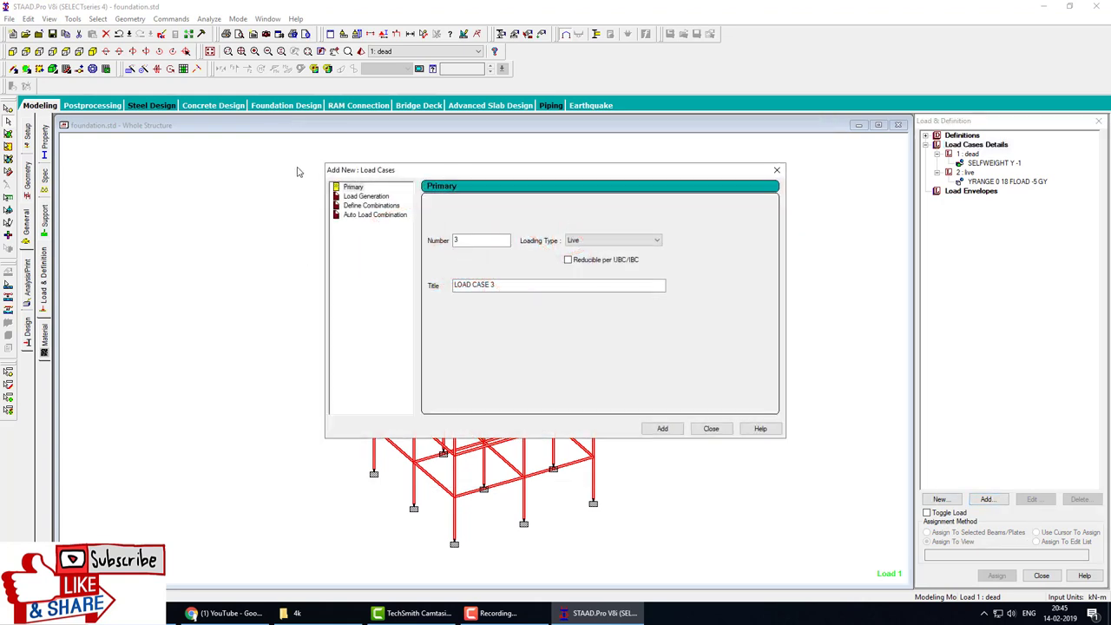
{"action": "left_click", "coordinate": [372, 205]}
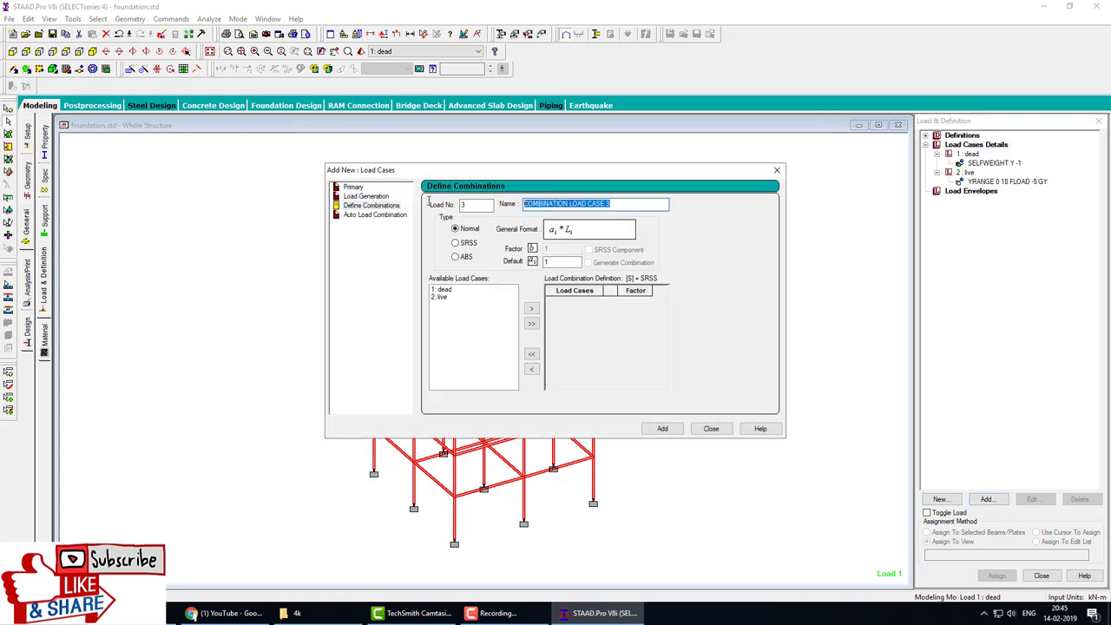
{"action": "type", "text": "1.5("}
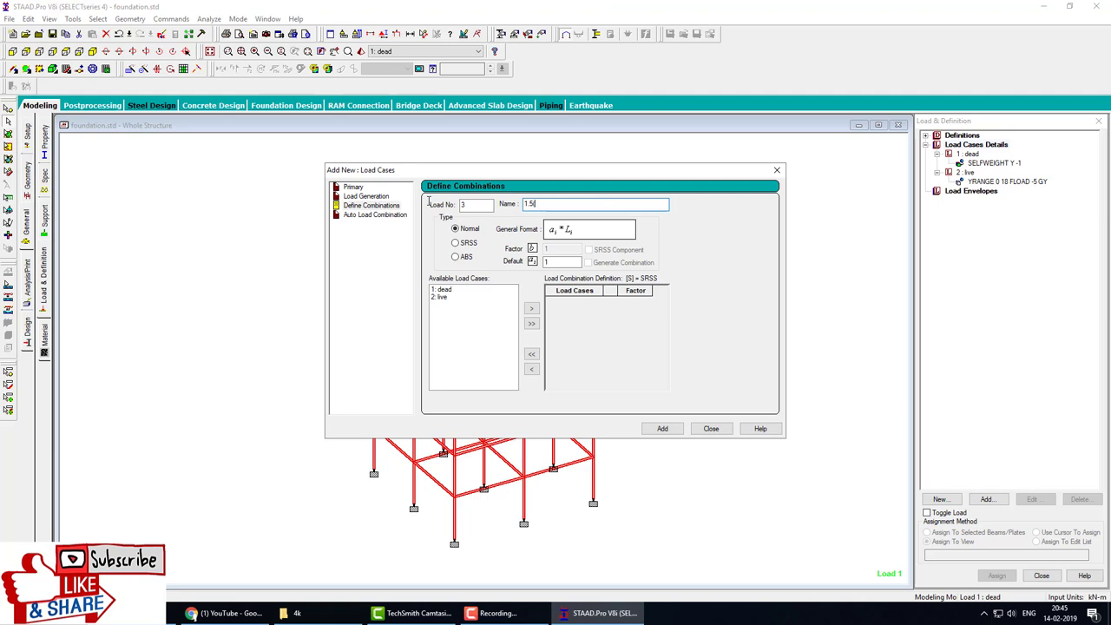
{"action": "type", "text": "dl+ll"}
{"action": "left_click", "coordinate": [531, 324]}
{"action": "type", "text": ".5"}
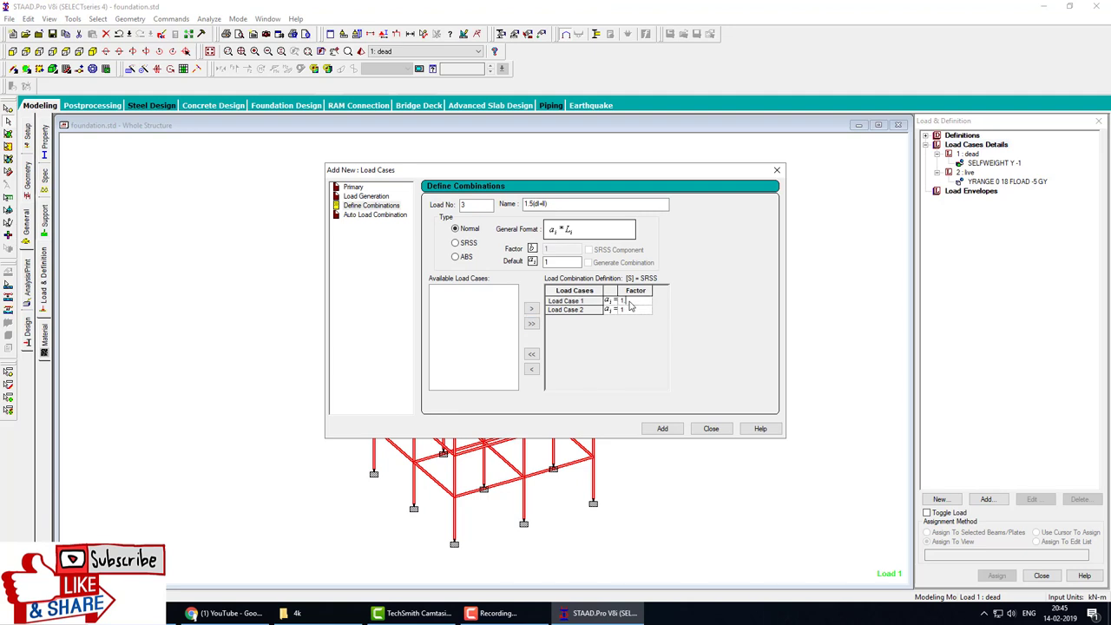
{"action": "left_click", "coordinate": [629, 311]}
{"action": "type", "text": "1.5"}
{"action": "left_click", "coordinate": [660, 428]}
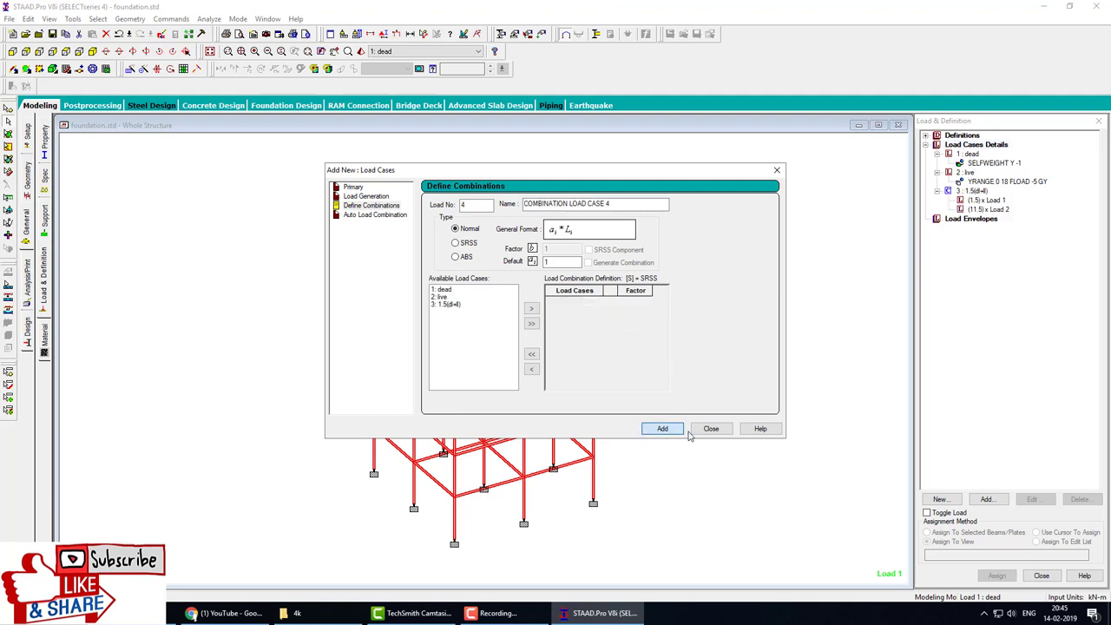
{"action": "left_click", "coordinate": [716, 428]}
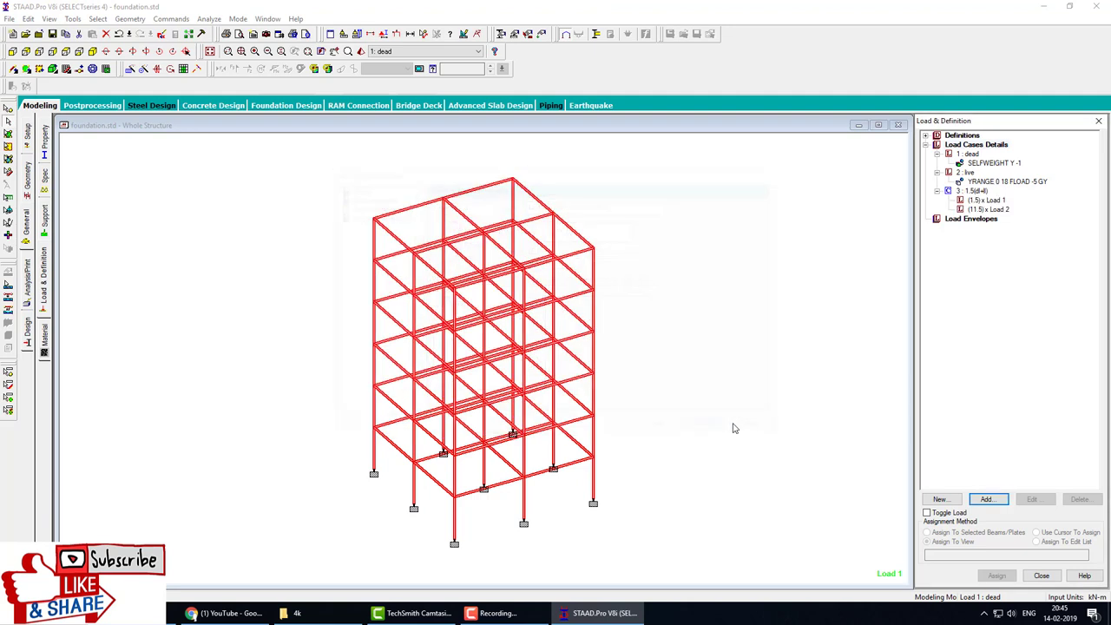
Add a Perform Analysis command with the print option All.
{"action": "left_click", "coordinate": [28, 286]}
{"action": "left_click", "coordinate": [521, 430]}
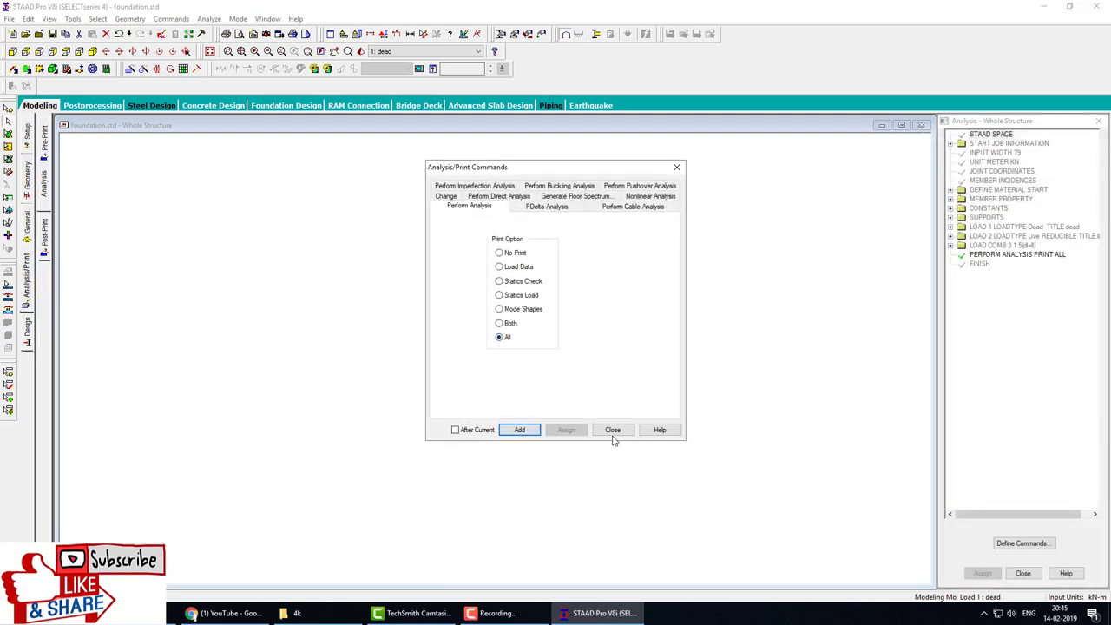
{"action": "left_click", "coordinate": [612, 430]}
Run the analysis of the structure and close its progress report.
{"action": "left_click", "coordinate": [209, 19]}
{"action": "left_click", "coordinate": [228, 31]}
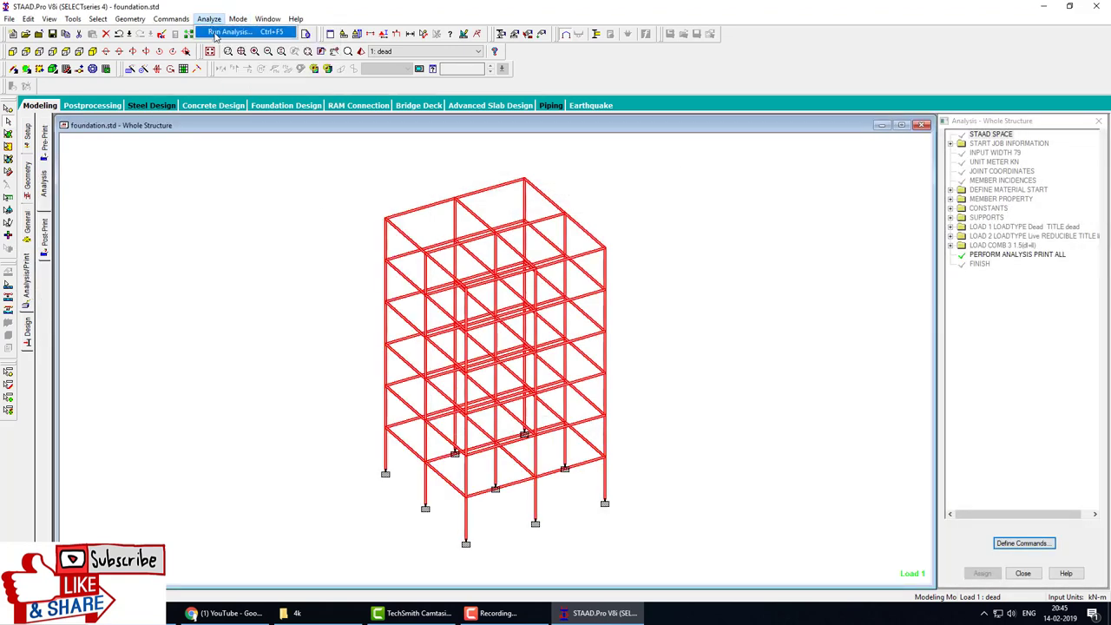
{"action": "left_click", "coordinate": [487, 326]}
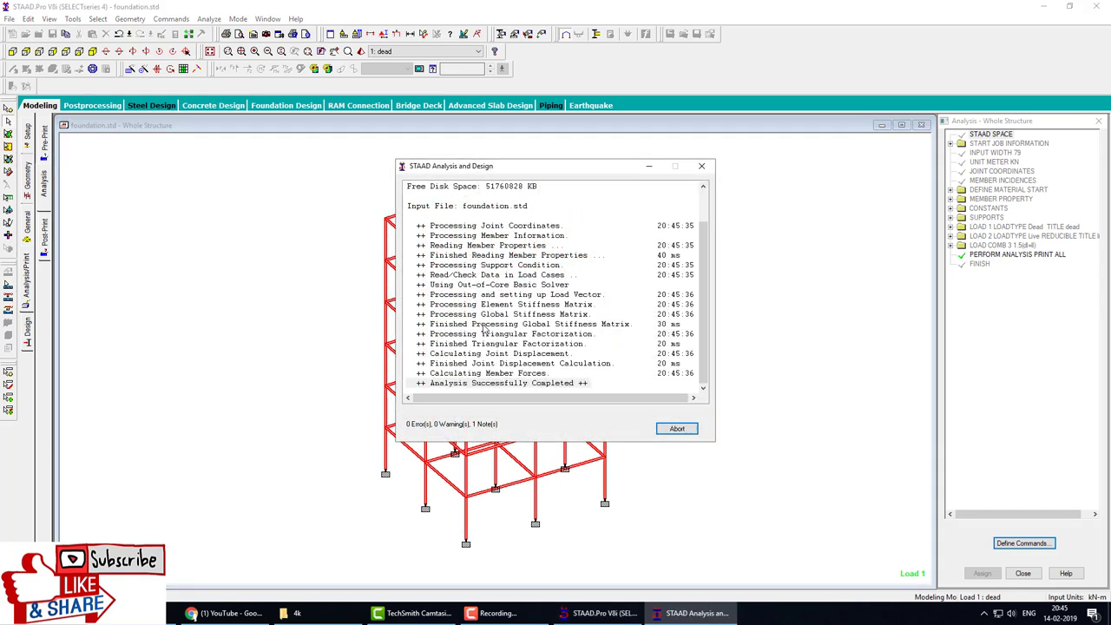
{"action": "left_click", "coordinate": [687, 431]}
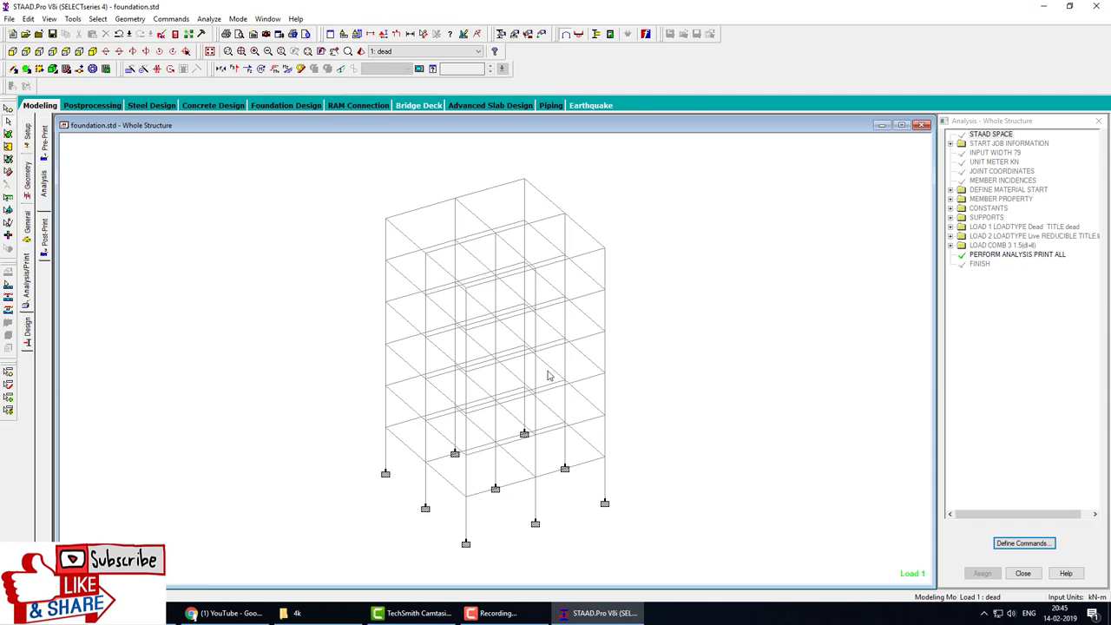
{"action": "middle_click_drag", "start_coordinate": [548, 375], "coordinate": [470, 320]}
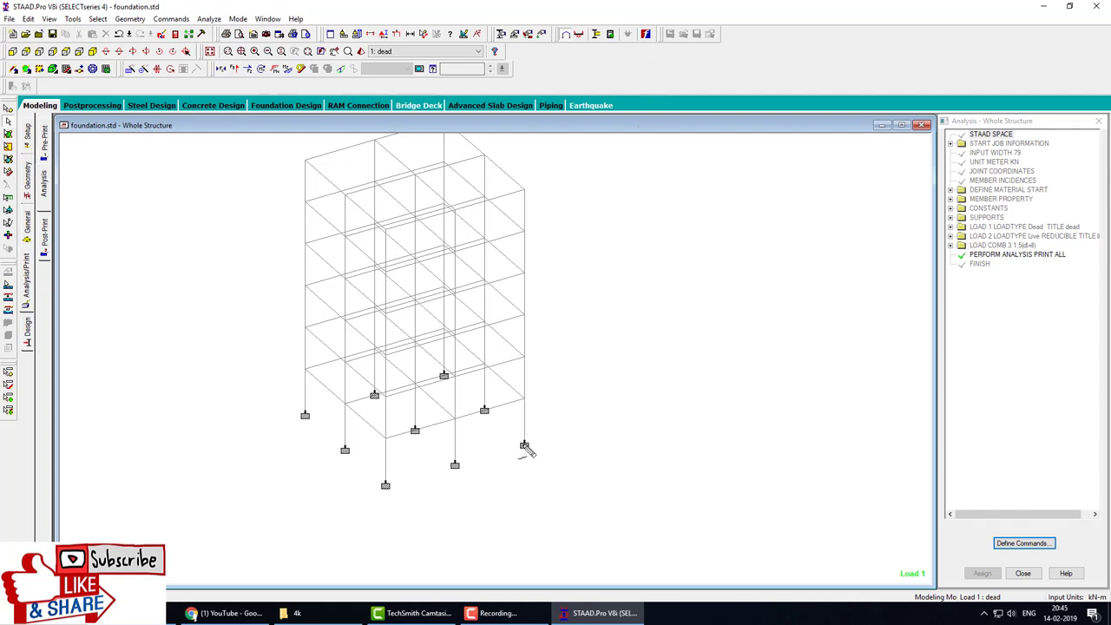
{"action": "mouse_move", "coordinate": [514, 460]}
{"action": "left_mouse_down"}
{"action": "mouse_move", "coordinate": [524, 440]}
{"action": "mouse_move", "coordinate": [541, 452]}
{"action": "left_mouse_up"}
{"action": "mouse_move", "coordinate": [523, 497]}
{"action": "left_mouse_down"}
{"action": "mouse_move", "coordinate": [533, 471]}
{"action": "mouse_move", "coordinate": [549, 482]}
{"action": "mouse_move", "coordinate": [558, 436]}
{"action": "mouse_move", "coordinate": [546, 447]}
{"action": "mouse_move", "coordinate": [551, 460]}
{"action": "mouse_move", "coordinate": [569, 423]}
{"action": "left_mouse_up"}
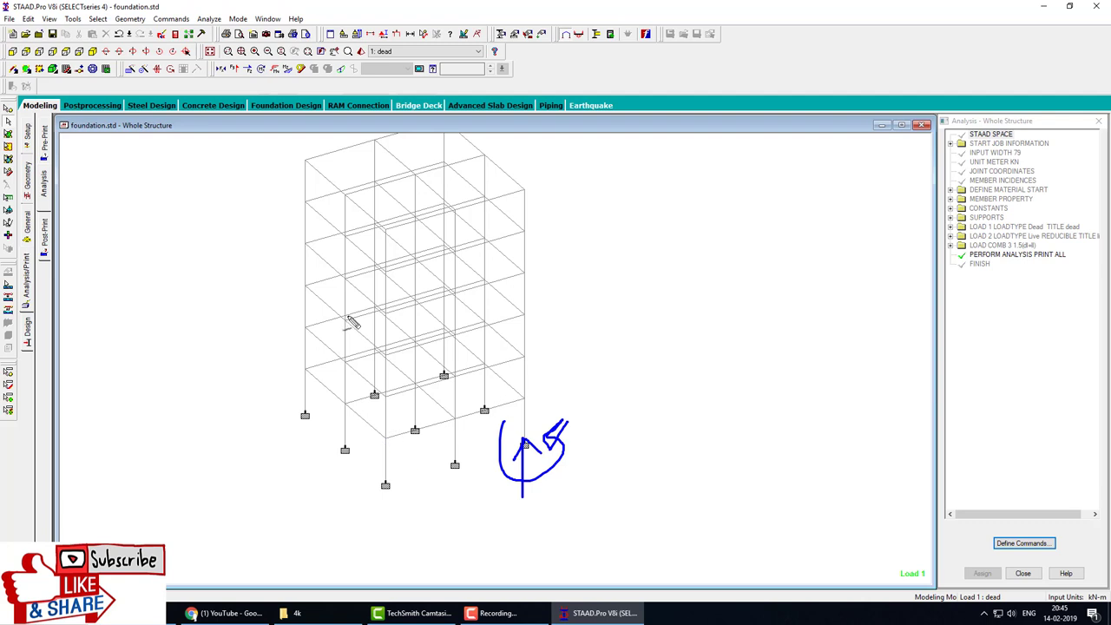
{"action": "key", "text": "Escape"}
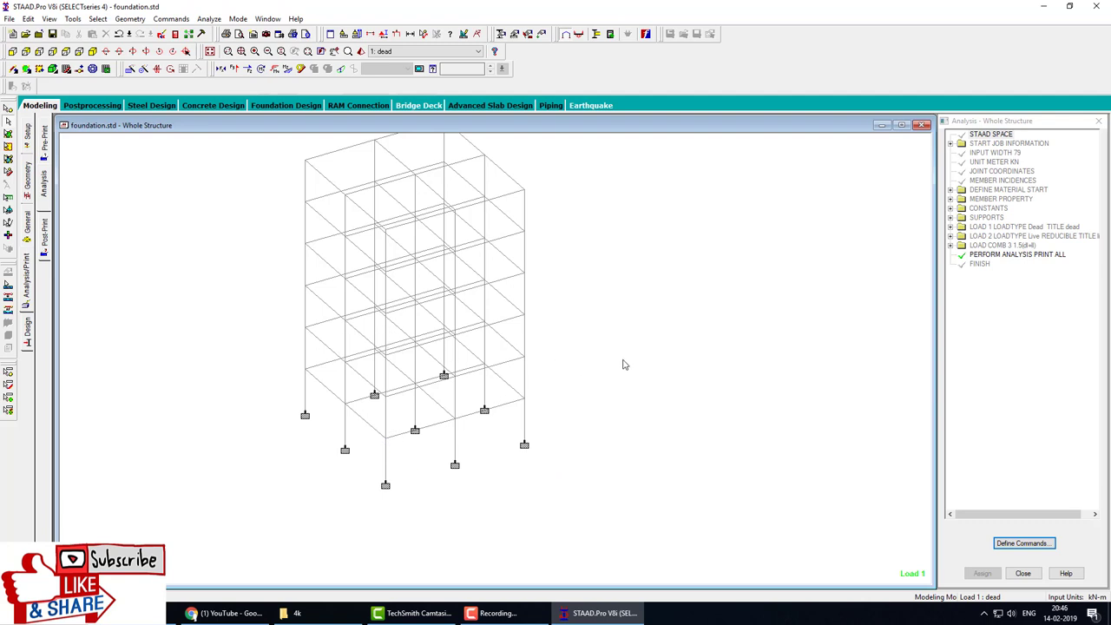
{"action": "middle_click_drag", "start_coordinate": [577, 286], "coordinate": [584, 311]}
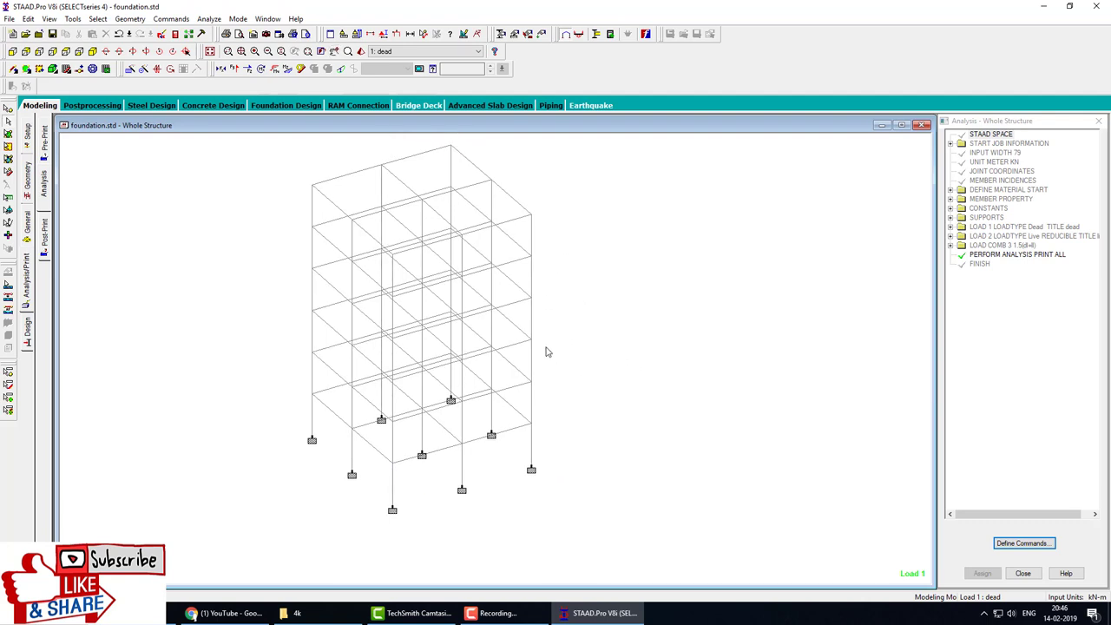
{"action": "scroll", "coordinate": [546, 353], "scroll_direction": "down", "scroll_amount": 2}
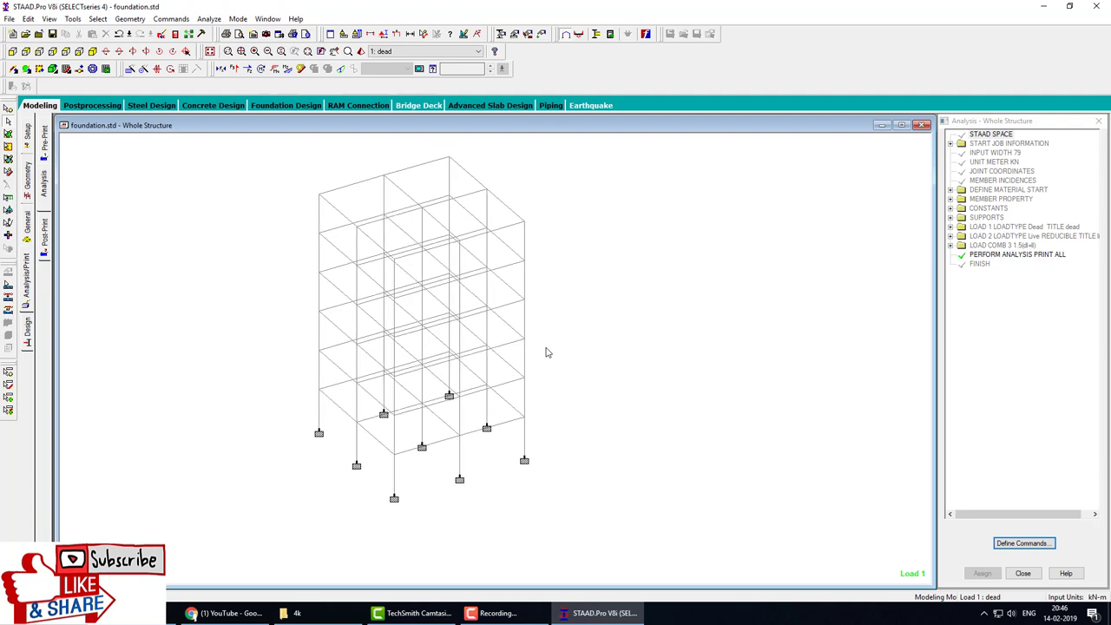
Include only load case 3, 1.5(dl+ll), for foundation design with all supports and transfer the model to STAAD.foundation.
{"action": "left_click", "coordinate": [646, 36]}
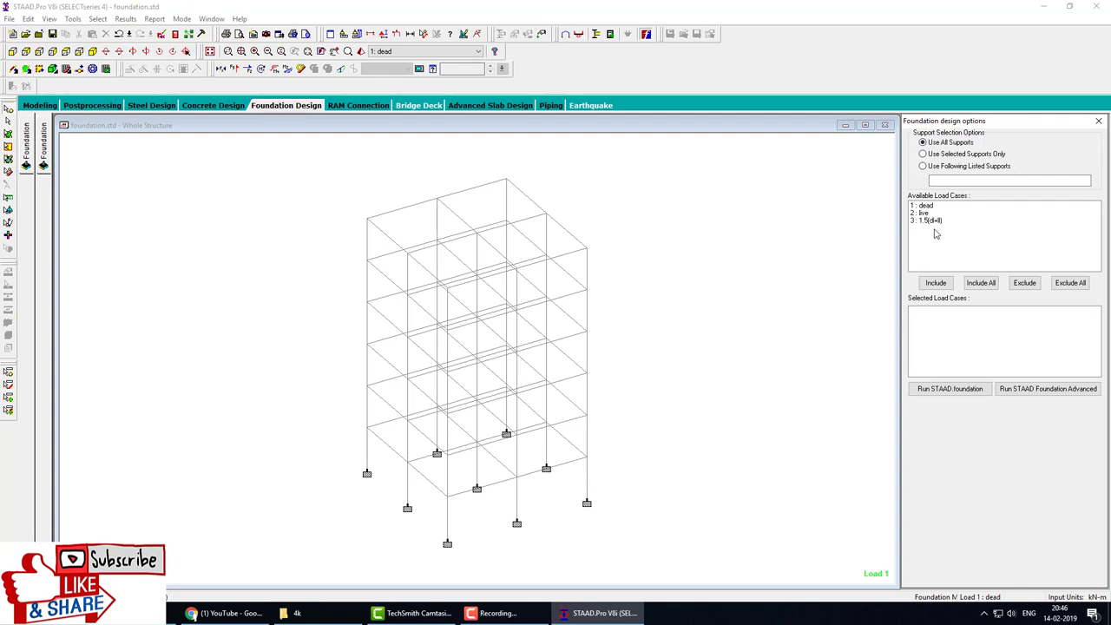
{"action": "left_click", "coordinate": [938, 222]}
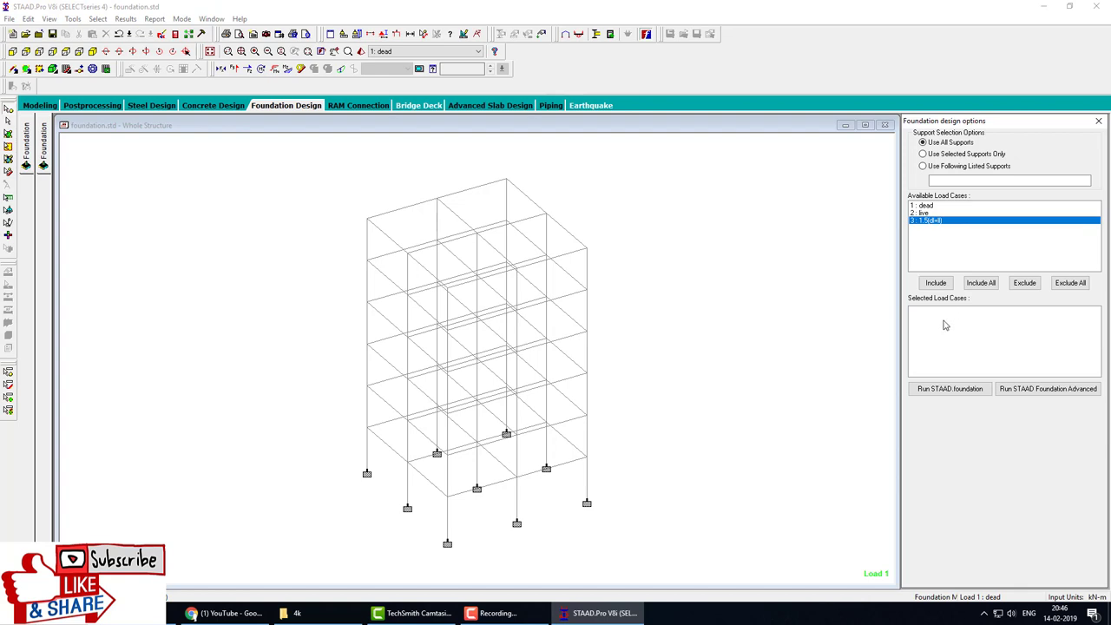
{"action": "left_click", "coordinate": [946, 284]}
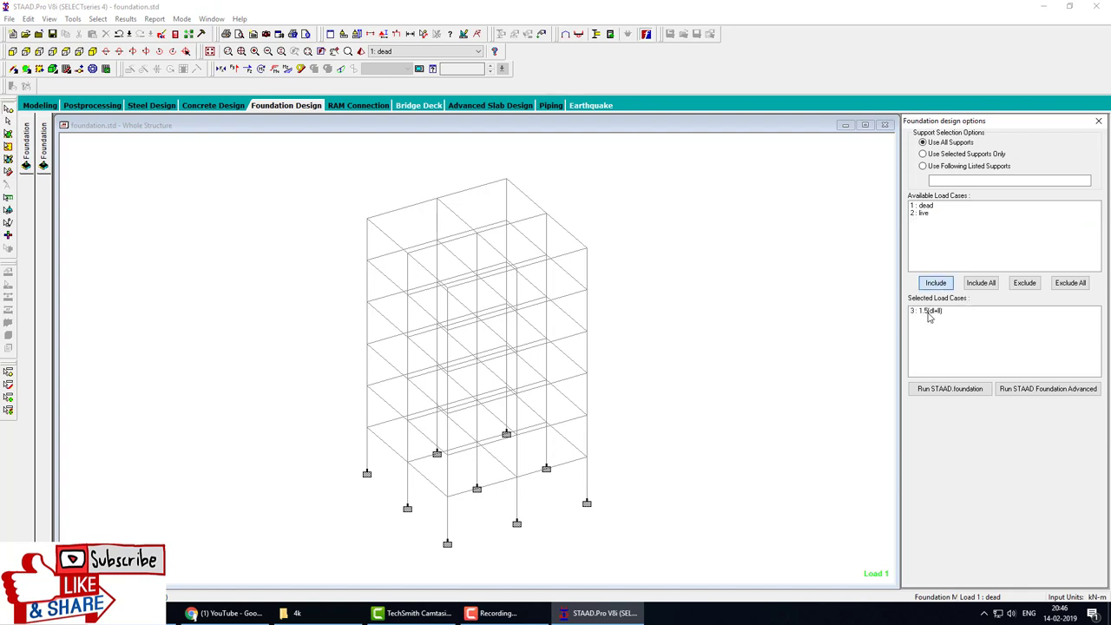
{"action": "left_click", "coordinate": [954, 392]}
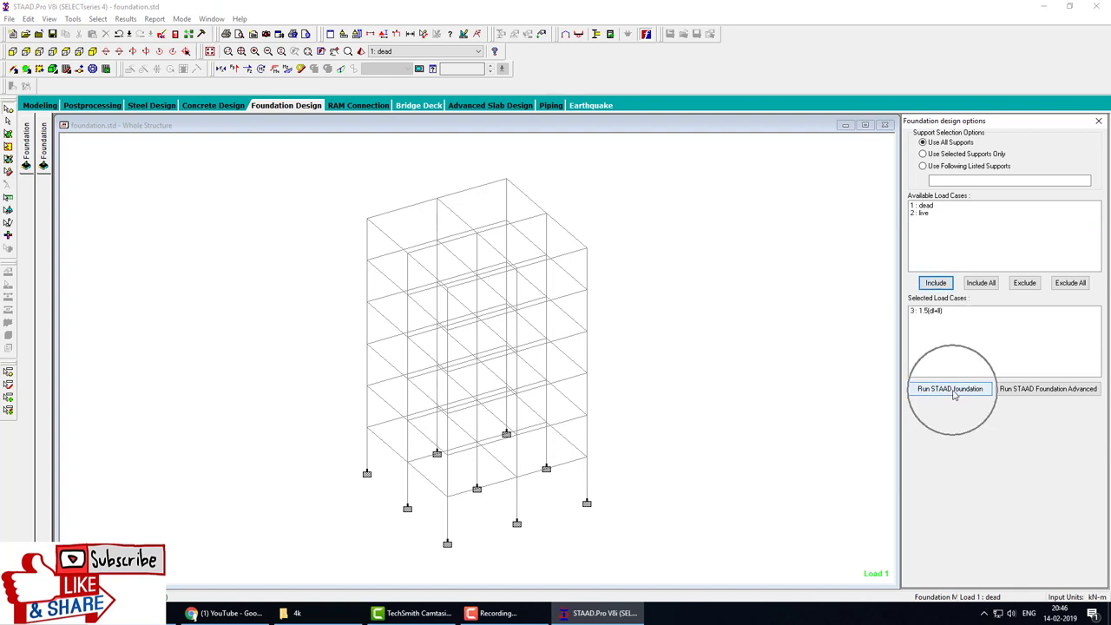
{"action": "left_click", "coordinate": [1051, 390]}
{"action": "key", "text": "Return"}
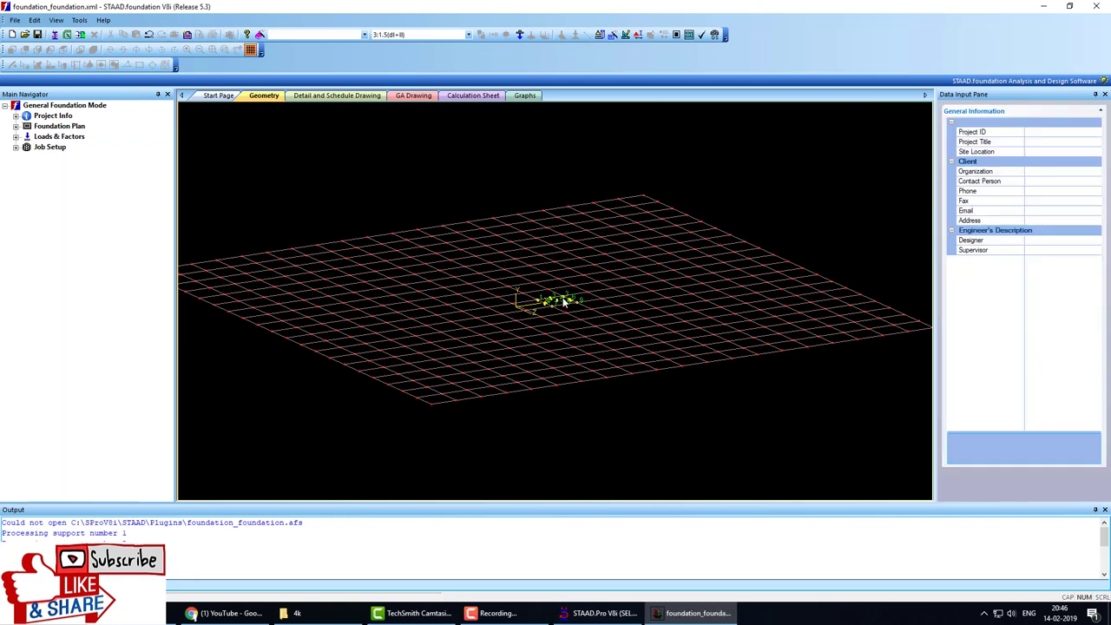
{"action": "scroll", "coordinate": [574, 306], "scroll_direction": "up", "scroll_amount": 5}
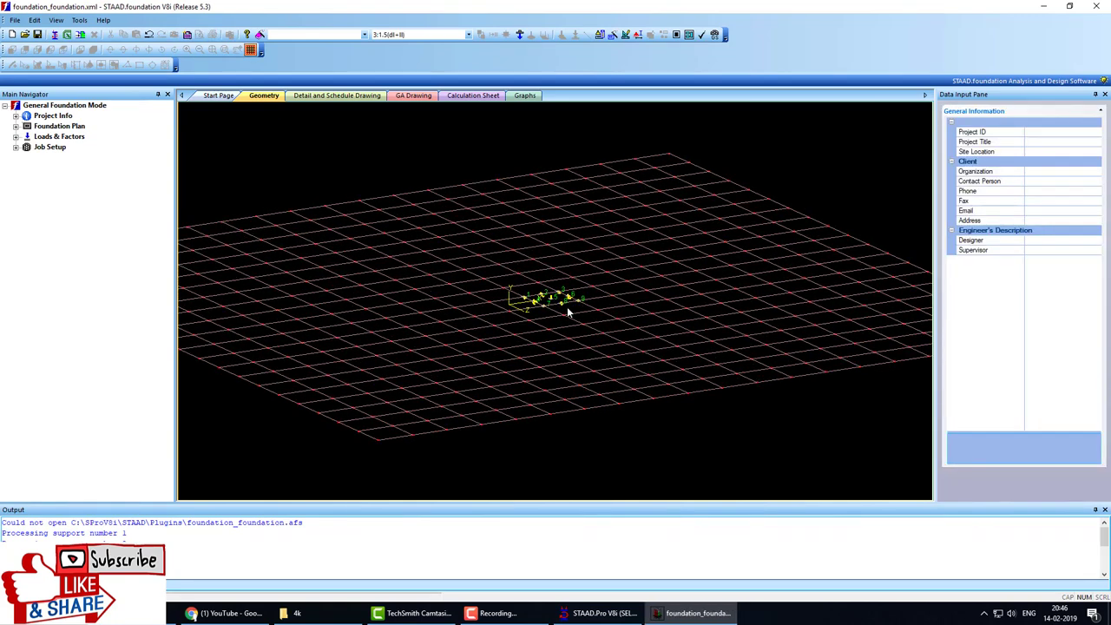
{"action": "scroll", "coordinate": [587, 299], "scroll_direction": "up", "scroll_amount": 3}
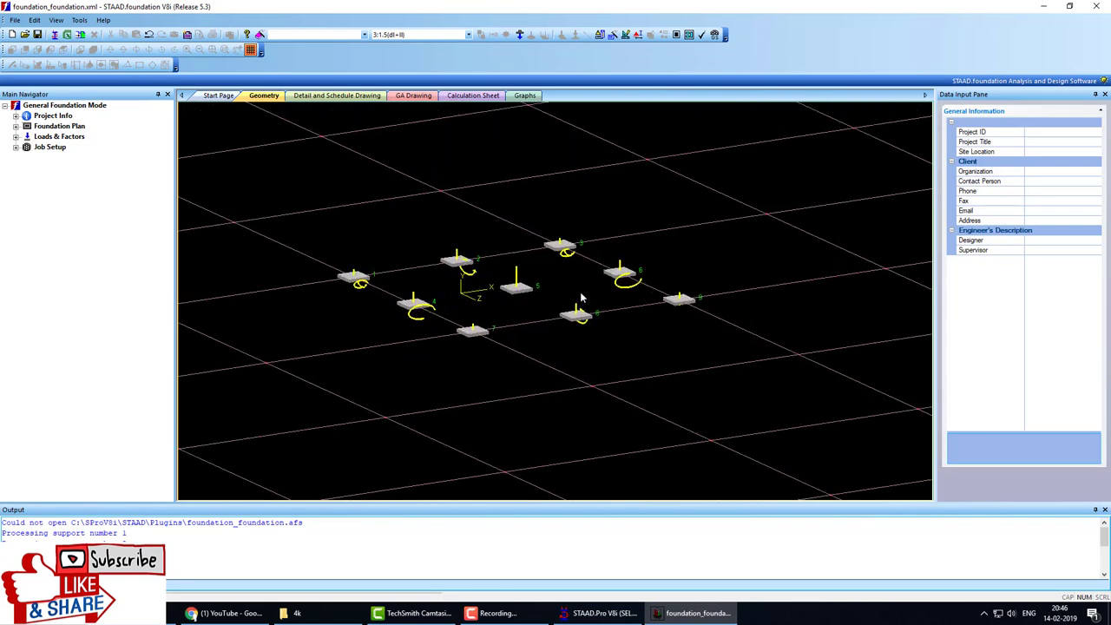
{"action": "scroll", "coordinate": [491, 321], "scroll_direction": "up", "scroll_amount": 1}
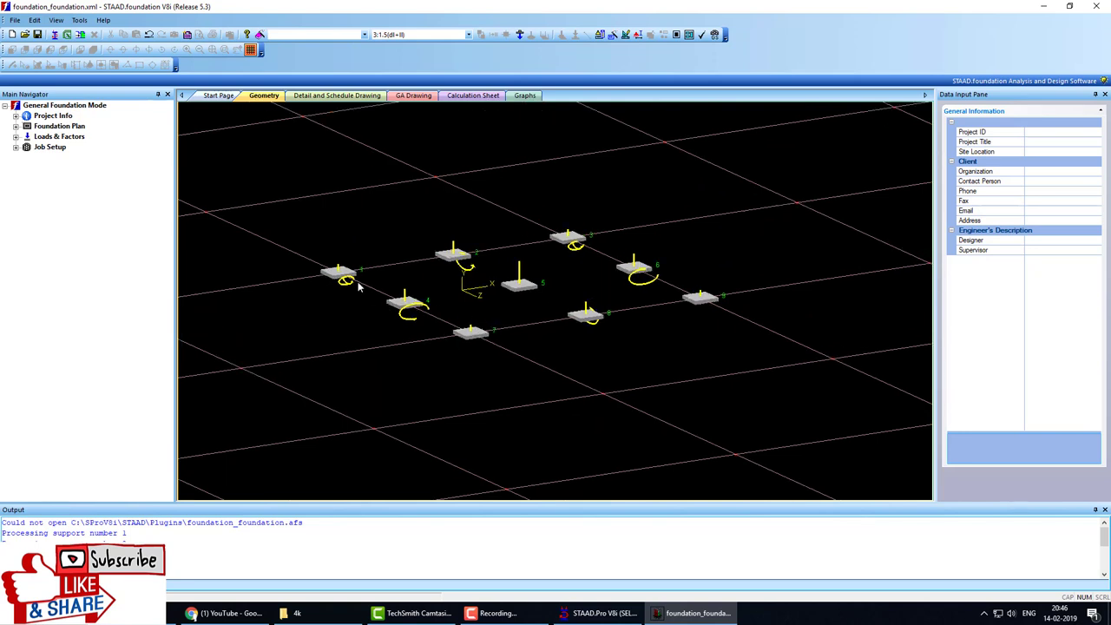
{"action": "mouse_move", "coordinate": [356, 253]}
{"action": "left_mouse_down"}
{"action": "mouse_move", "coordinate": [317, 297]}
{"action": "mouse_move", "coordinate": [372, 271]}
{"action": "left_mouse_up"}
{"action": "mouse_move", "coordinate": [454, 224]}
{"action": "left_mouse_down"}
{"action": "mouse_move", "coordinate": [447, 233]}
{"action": "mouse_move", "coordinate": [467, 228]}
{"action": "left_mouse_up"}
{"action": "left_click_drag", "start_coordinate": [595, 207], "coordinate": [601, 245]}
{"action": "left_click_drag", "start_coordinate": [516, 268], "coordinate": [559, 292]}
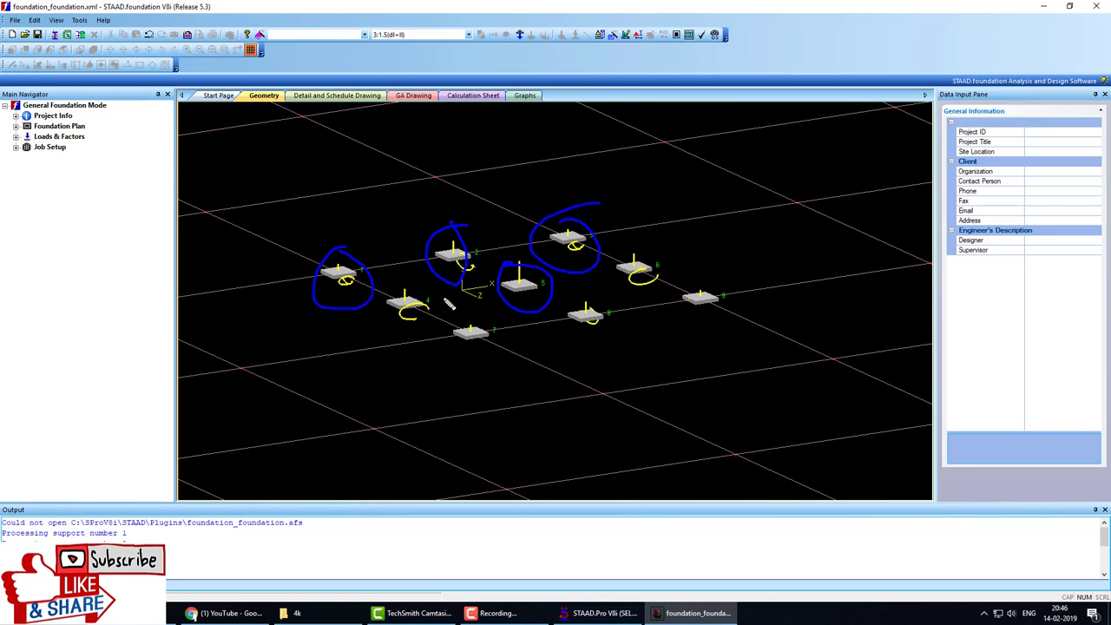
{"action": "left_click_drag", "start_coordinate": [403, 290], "coordinate": [426, 295]}
{"action": "left_click_drag", "start_coordinate": [622, 254], "coordinate": [649, 250]}
{"action": "left_click_drag", "start_coordinate": [476, 311], "coordinate": [505, 313]}
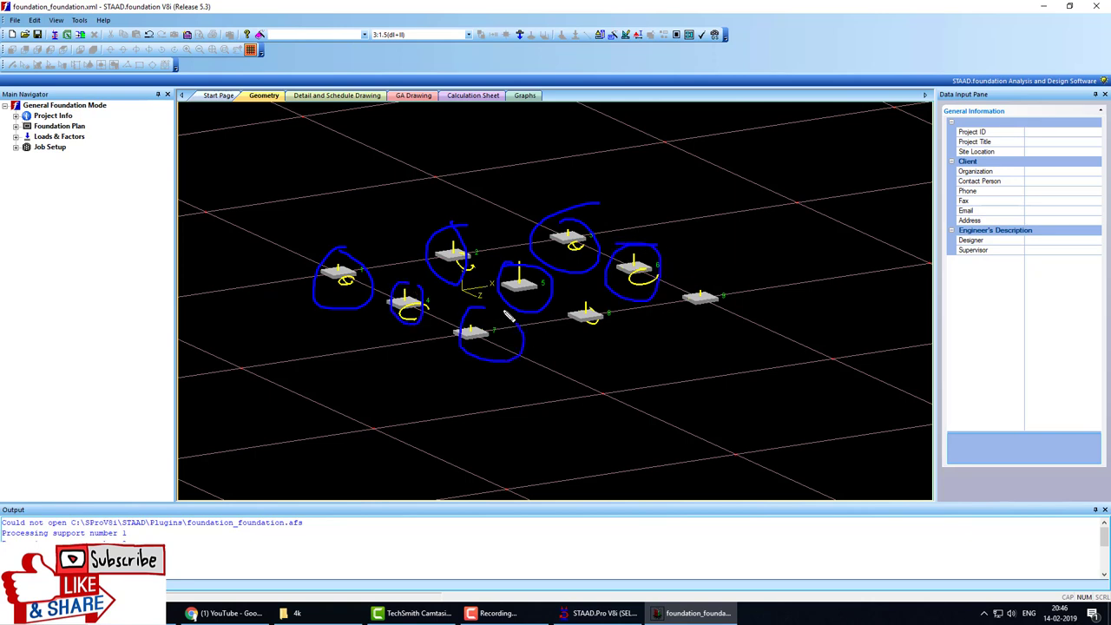
{"action": "mouse_move", "coordinate": [645, 301]}
{"action": "left_mouse_down"}
{"action": "mouse_move", "coordinate": [590, 315]}
{"action": "mouse_move", "coordinate": [606, 310]}
{"action": "left_mouse_up"}
{"action": "left_click_drag", "start_coordinate": [710, 276], "coordinate": [726, 297]}
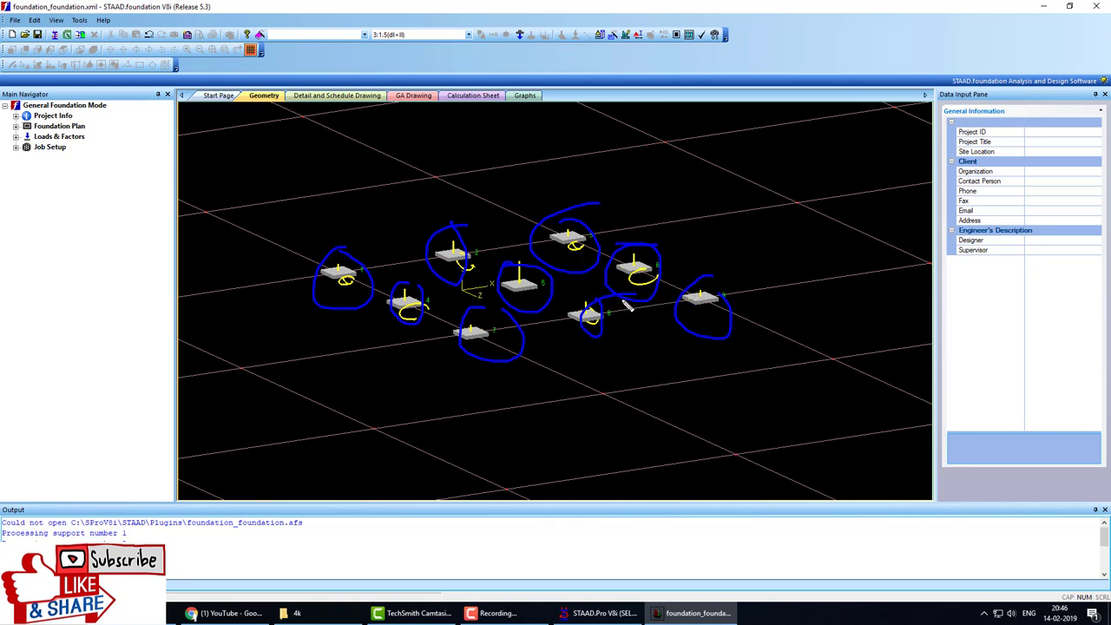
{"action": "key", "text": "Escape"}
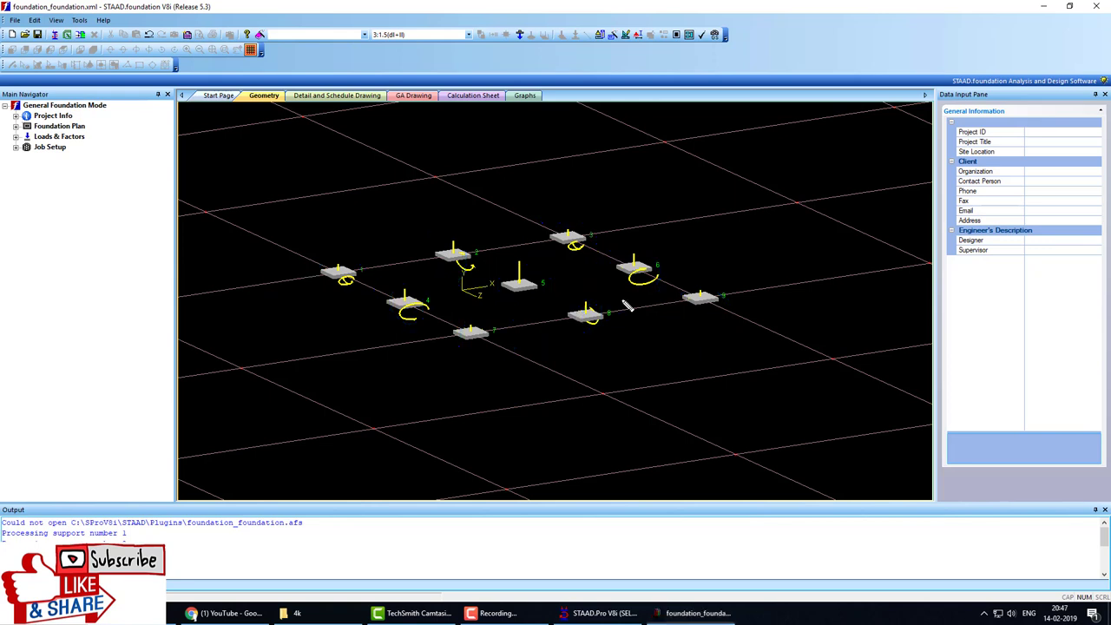
Create a footing job named "isolated" with job type Isolated, Indian design code, all supports and load case 3, 1.5(dl+ll).
{"action": "left_click", "coordinate": [16, 148]}
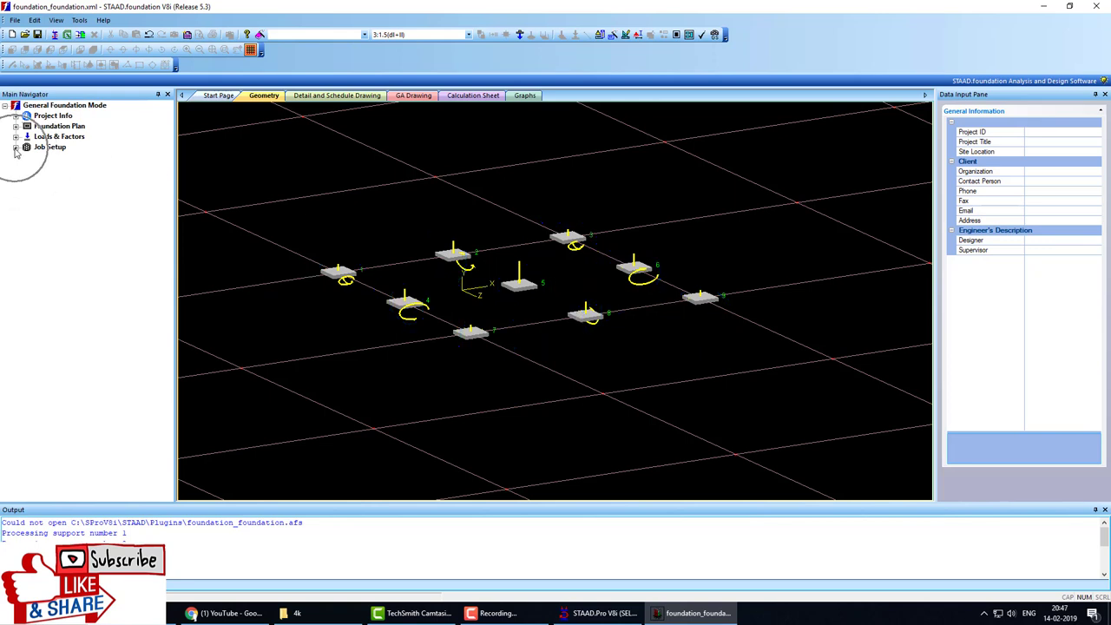
{"action": "left_click", "coordinate": [55, 159]}
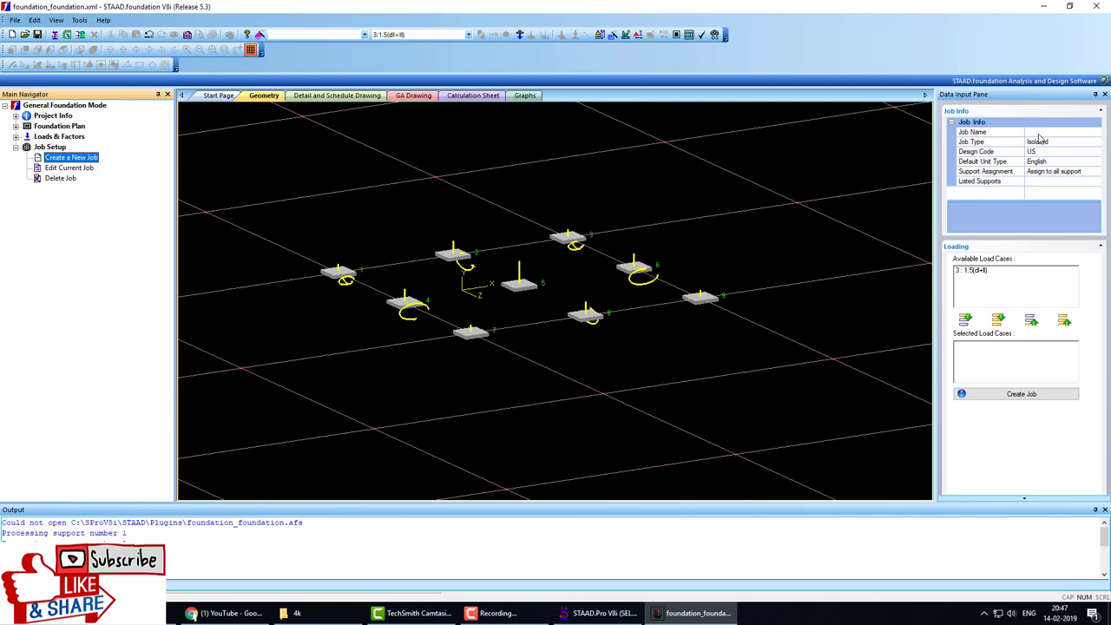
{"action": "left_click", "coordinate": [1040, 133]}
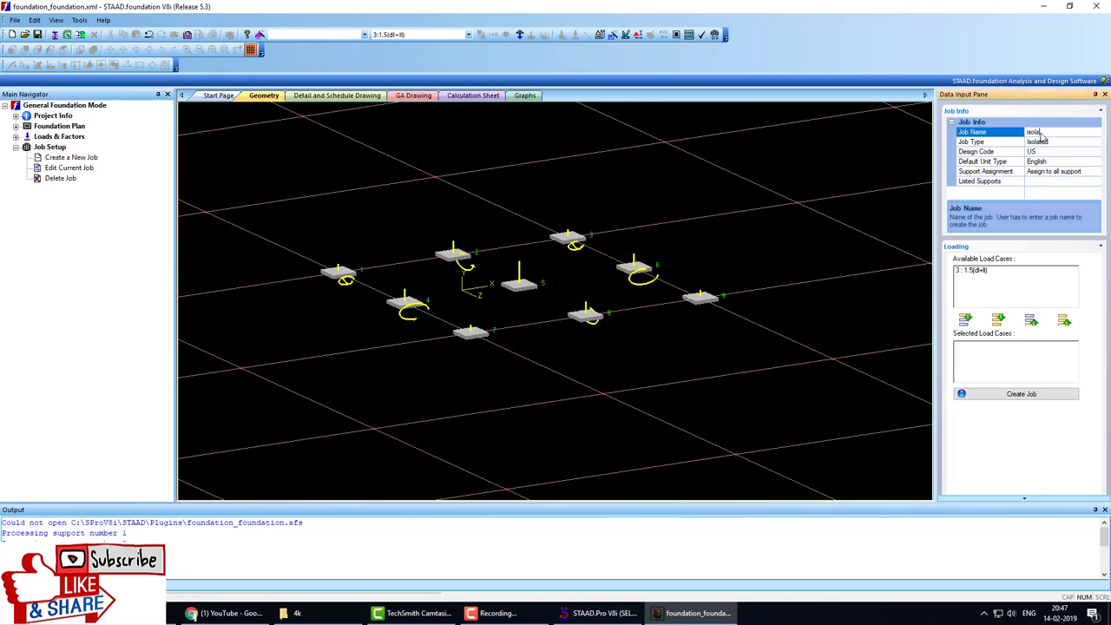
{"action": "left_click", "coordinate": [1083, 151]}
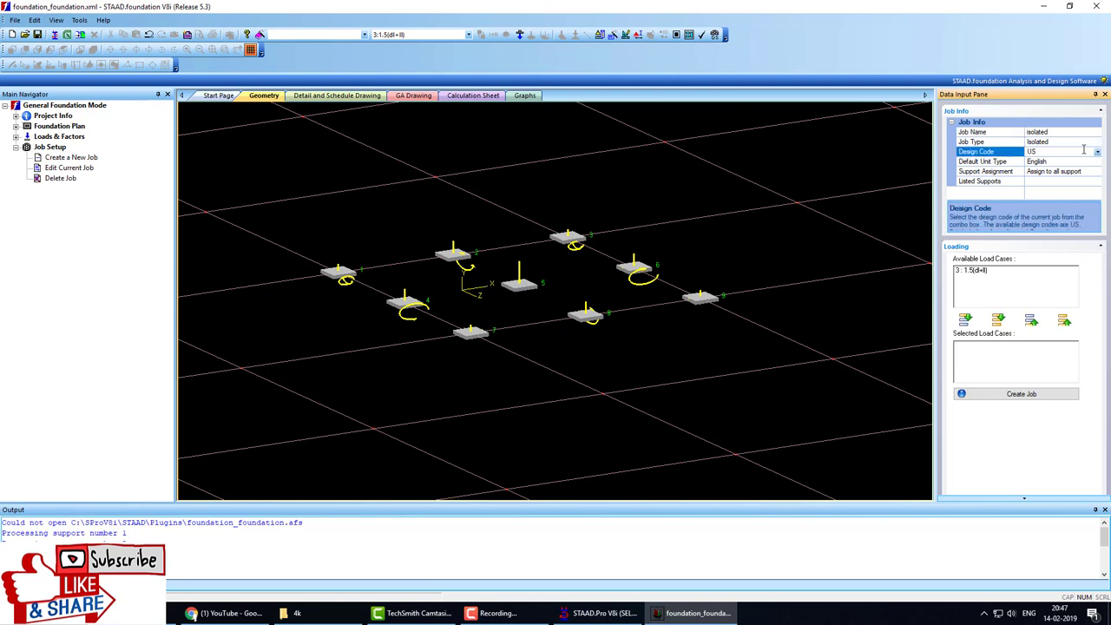
{"action": "left_click", "coordinate": [1097, 154]}
{"action": "left_click", "coordinate": [1050, 178]}
{"action": "left_click", "coordinate": [982, 271]}
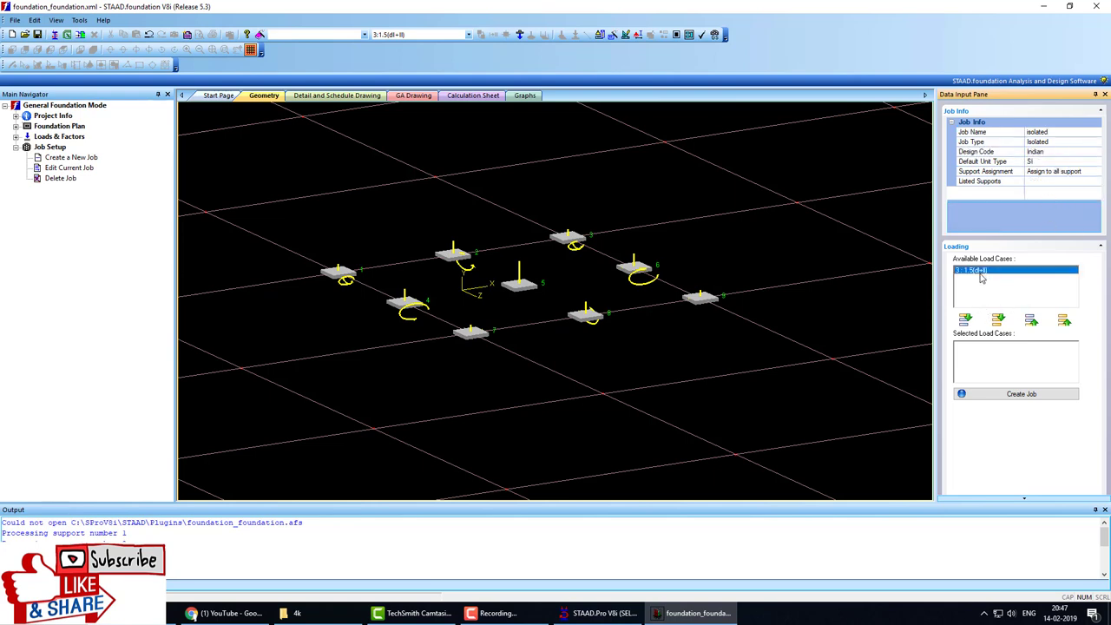
{"action": "left_click", "coordinate": [999, 320]}
{"action": "left_click", "coordinate": [984, 396]}
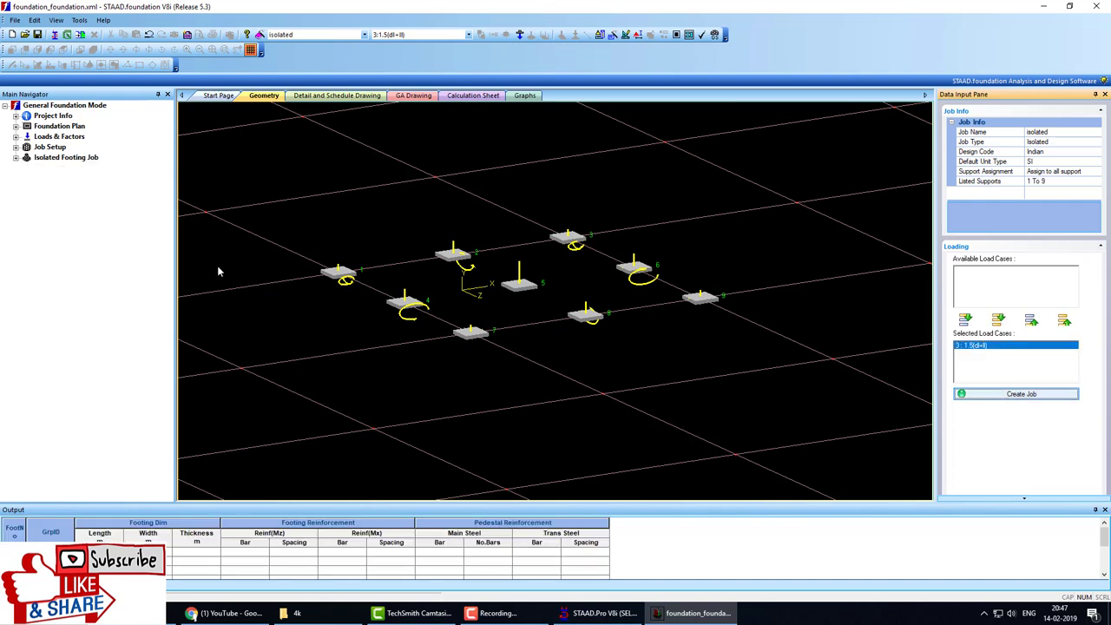
Review the isolated footing job's design parameters for concrete and rebar, cover and soil, footing geometry, and sliding and overturning.
{"action": "left_click", "coordinate": [15, 159]}
{"action": "left_click", "coordinate": [26, 169]}
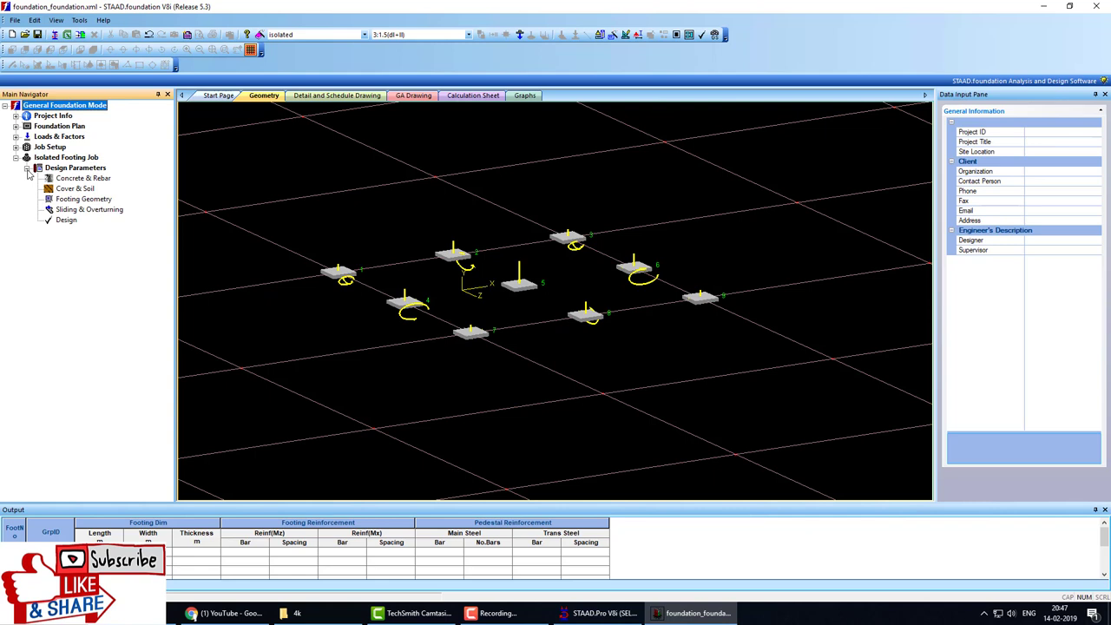
{"action": "left_click", "coordinate": [96, 180]}
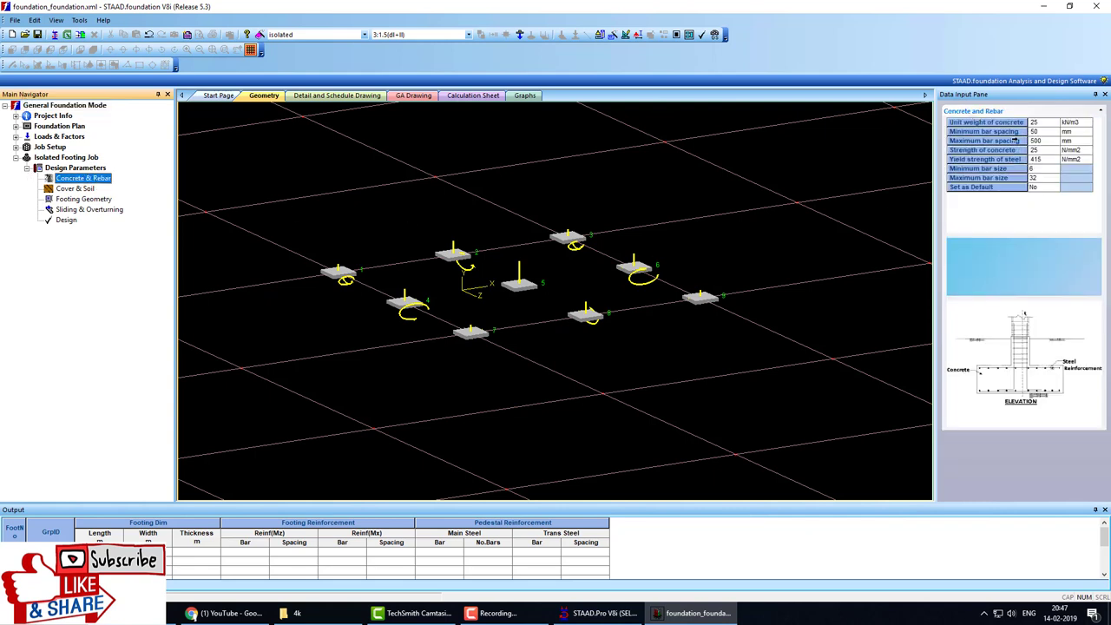
{"action": "mouse_move", "coordinate": [1006, 112]}
{"action": "left_mouse_down"}
{"action": "mouse_move", "coordinate": [934, 117]}
{"action": "mouse_move", "coordinate": [933, 204]}
{"action": "mouse_move", "coordinate": [1005, 199]}
{"action": "mouse_move", "coordinate": [996, 105]}
{"action": "left_mouse_up"}
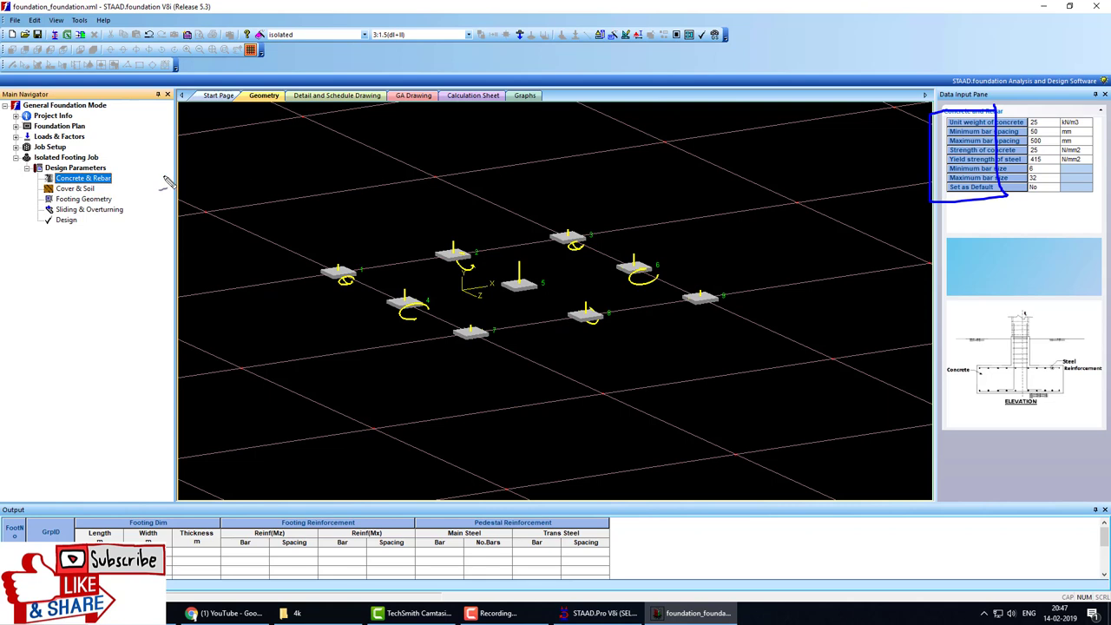
{"action": "key", "text": "Escape"}
{"action": "left_click", "coordinate": [86, 190]}
{"action": "left_click", "coordinate": [87, 201]}
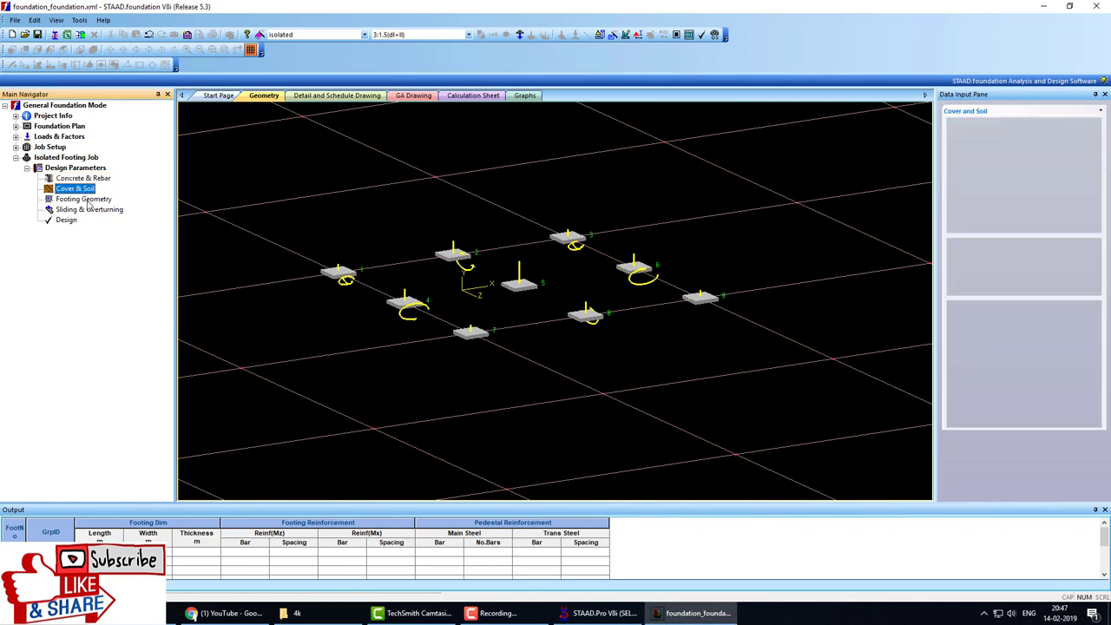
{"action": "left_click", "coordinate": [88, 211]}
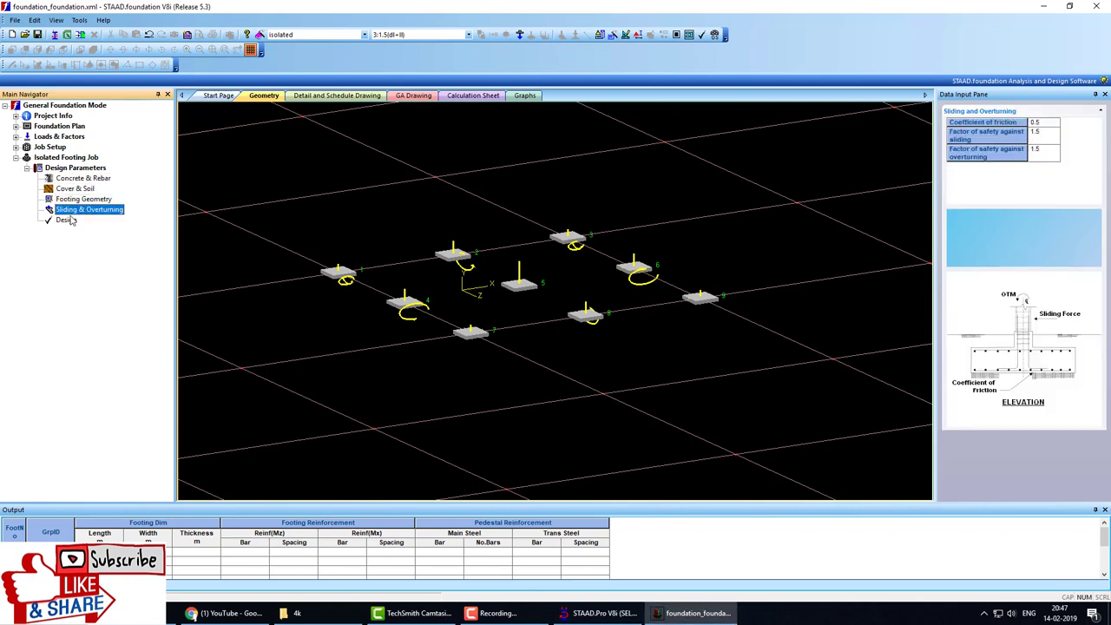
Run the isolated footing design and review the calculation sheet for Isolated Footing 1.
{"action": "left_click", "coordinate": [67, 222]}
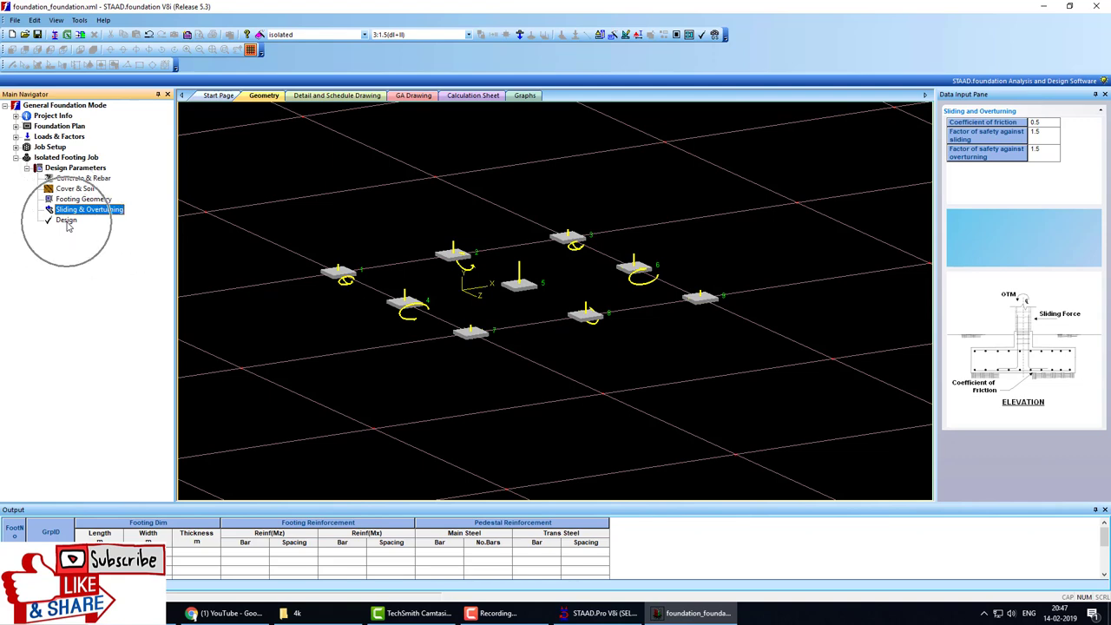
{"action": "left_click", "coordinate": [553, 333]}
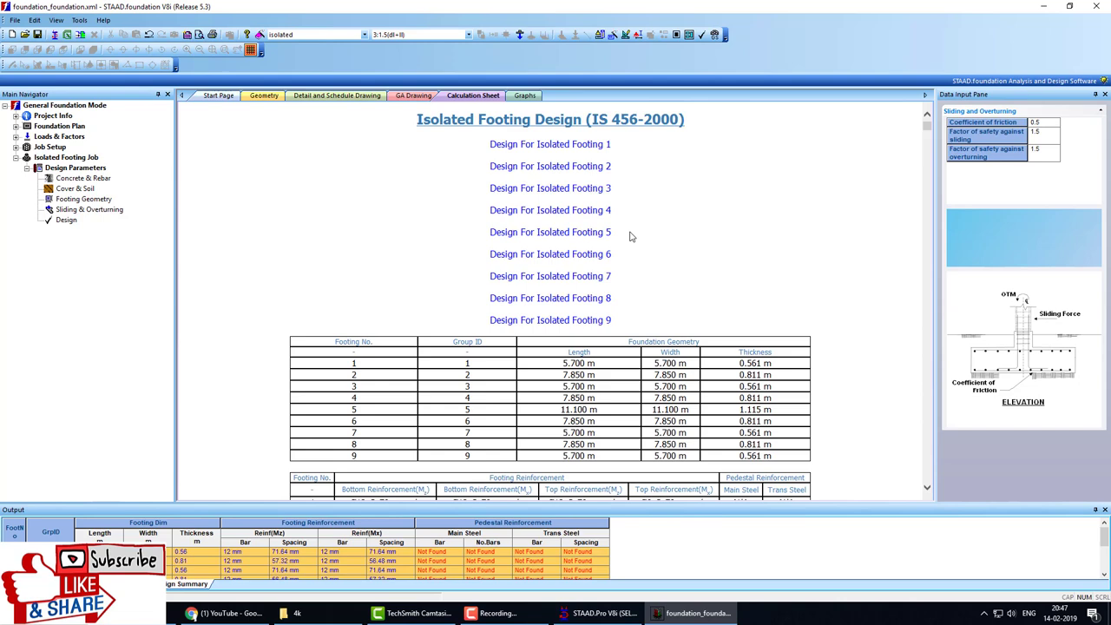
{"action": "left_click", "coordinate": [598, 146]}
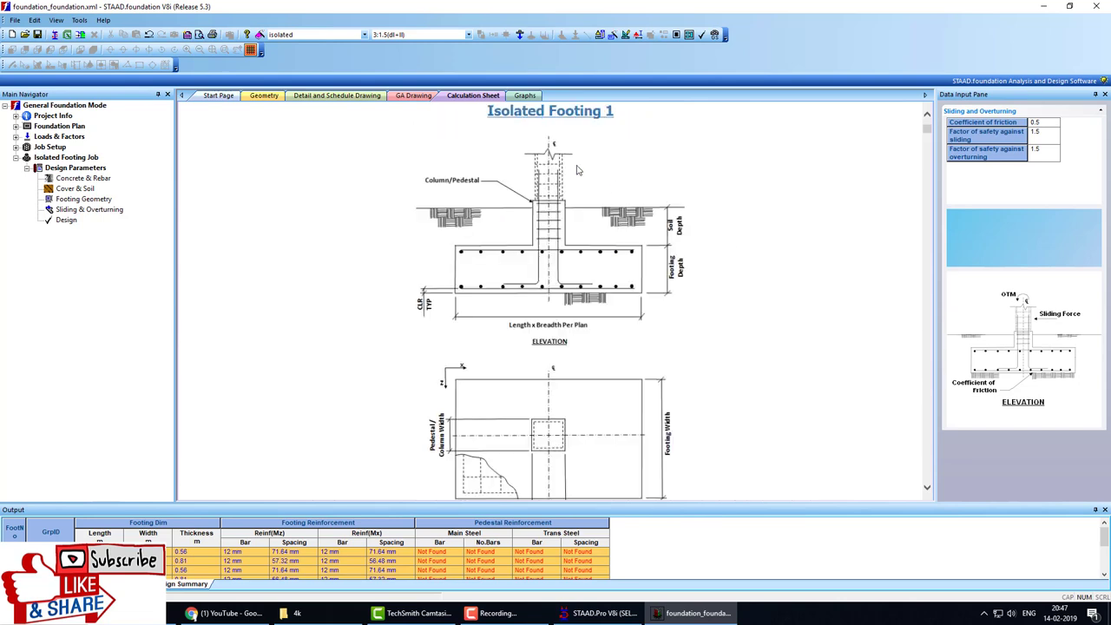
{"action": "scroll", "coordinate": [599, 194], "scroll_direction": "down", "scroll_amount": 10}
{"action": "scroll", "coordinate": [601, 196], "scroll_direction": "down", "scroll_amount": 5}
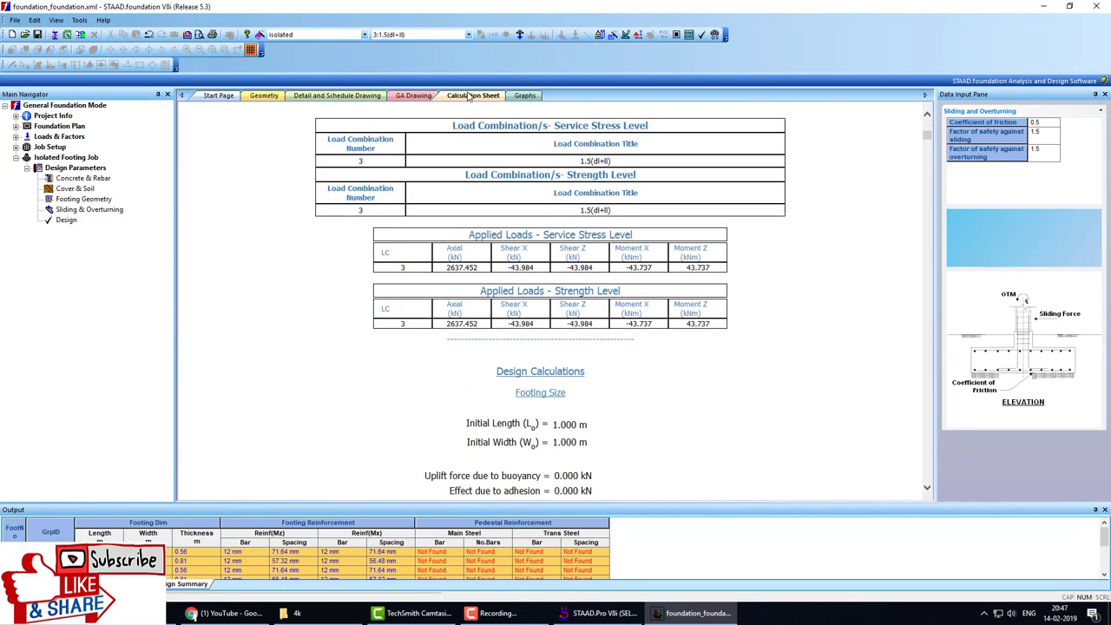
View the general arrangement drawing and go through the detail drawings by choosing footing numbers 4, 7 and 1.
{"action": "left_click", "coordinate": [413, 96]}
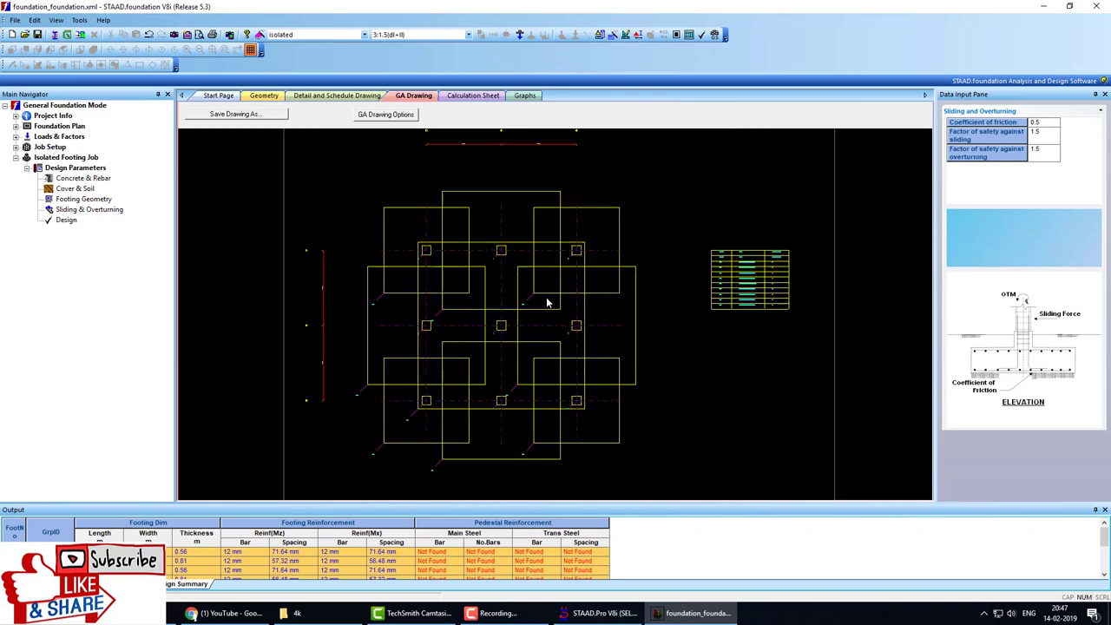
{"action": "scroll", "coordinate": [552, 304], "scroll_direction": "down", "scroll_amount": 3}
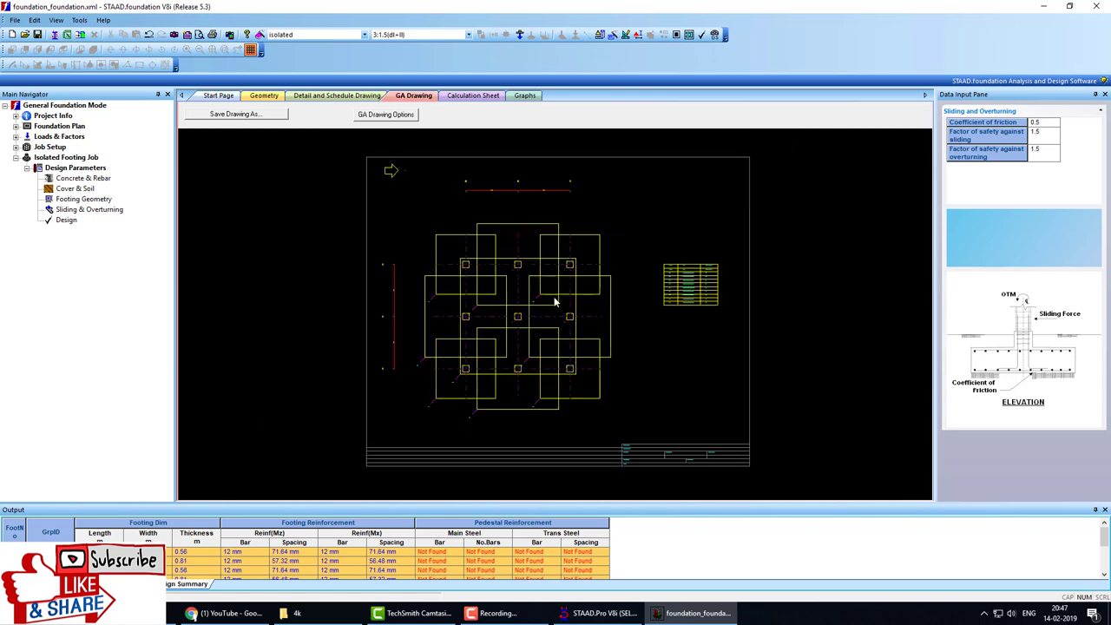
{"action": "left_click", "coordinate": [330, 97]}
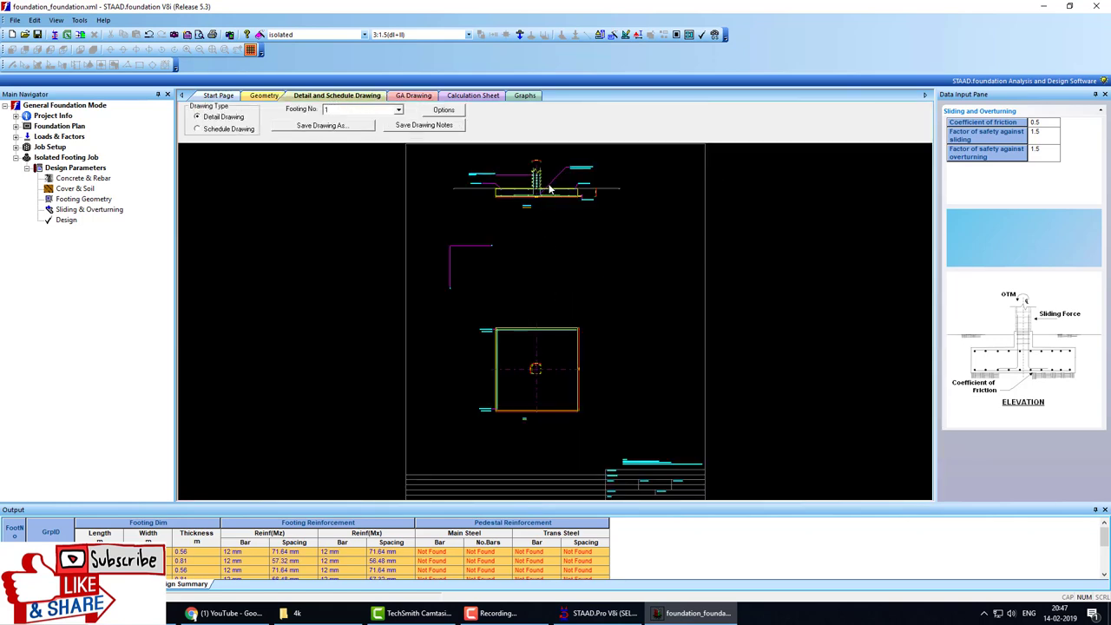
{"action": "left_click", "coordinate": [360, 110]}
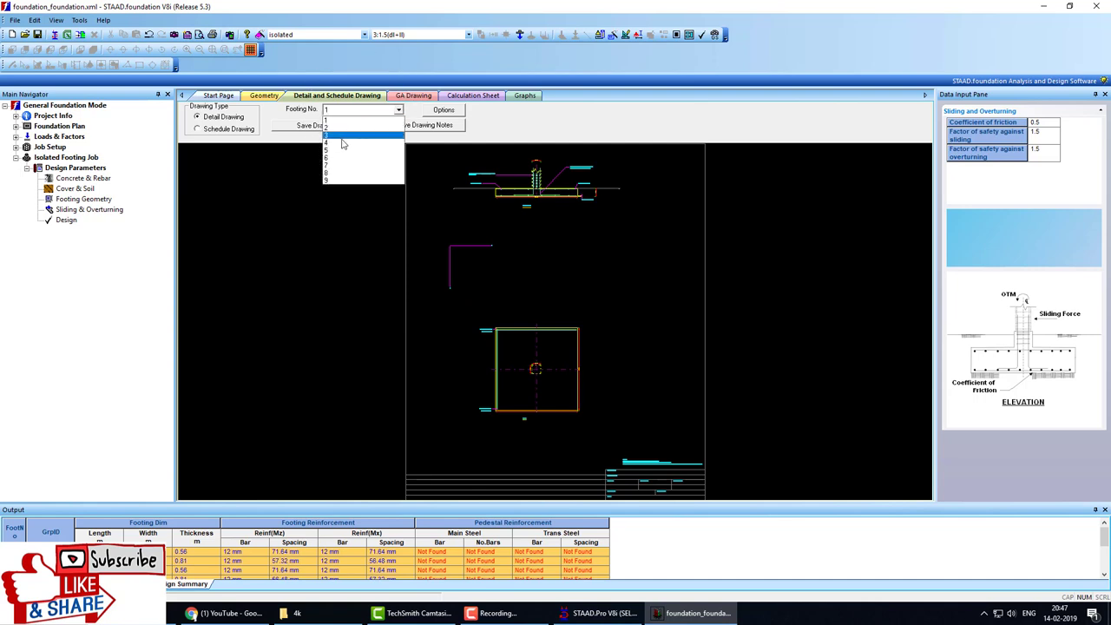
{"action": "left_click", "coordinate": [382, 142]}
{"action": "left_click", "coordinate": [382, 111]}
{"action": "left_click", "coordinate": [364, 166]}
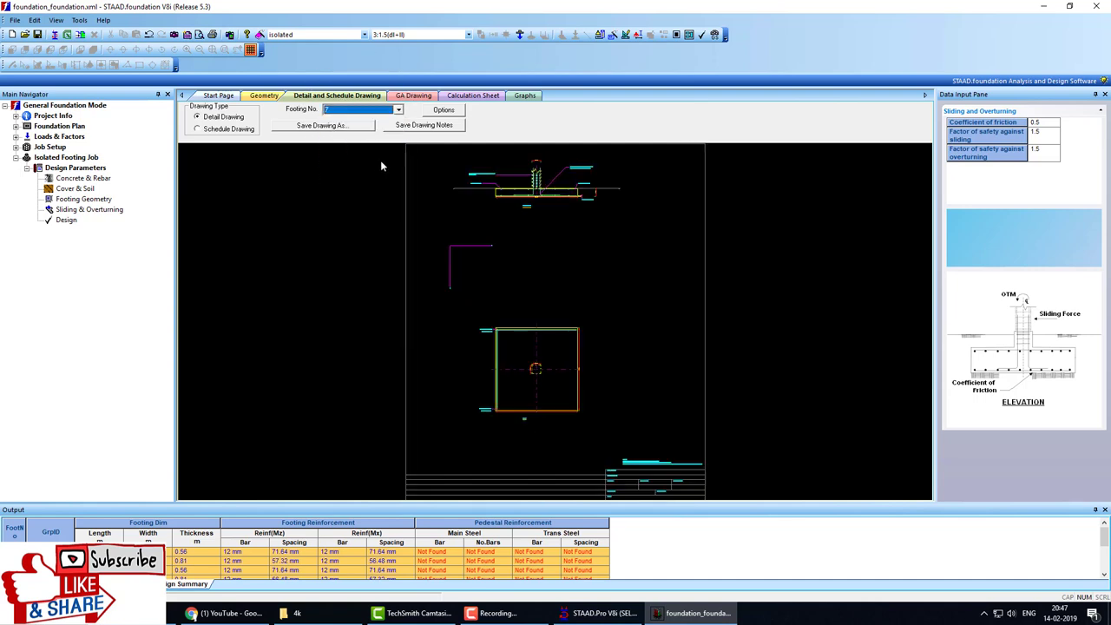
{"action": "left_click", "coordinate": [382, 110]}
{"action": "left_click", "coordinate": [356, 119]}
Examine how the footing outlines lie around their columns and relative to neighbouring footings in the general arrangement drawing.
{"action": "left_click", "coordinate": [266, 96]}
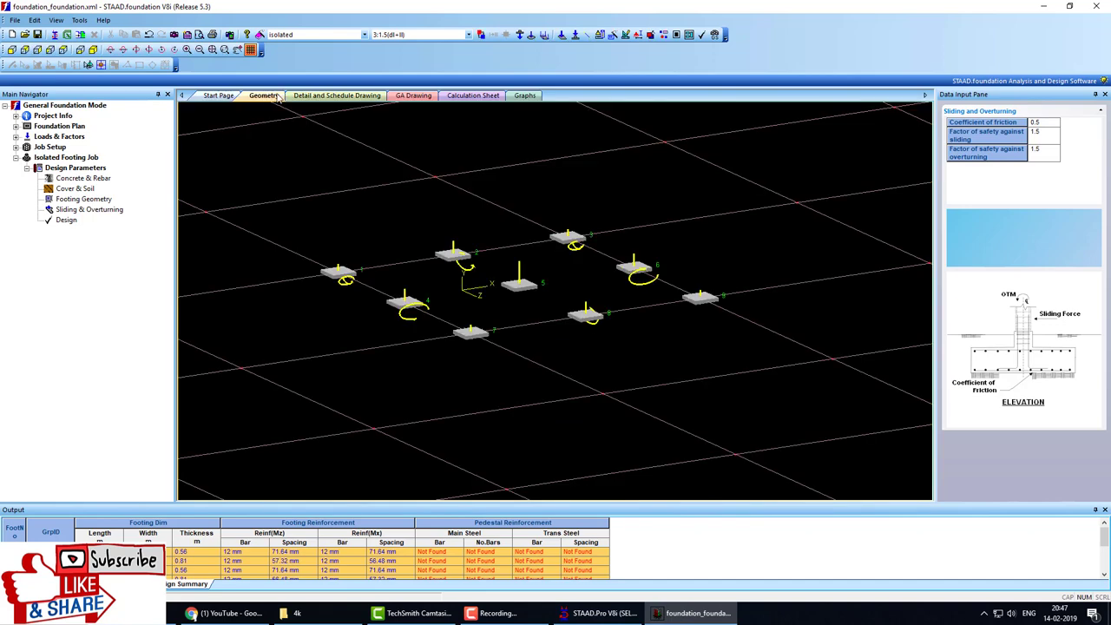
{"action": "left_click", "coordinate": [413, 96]}
{"action": "scroll", "coordinate": [518, 269], "scroll_direction": "down", "scroll_amount": 1}
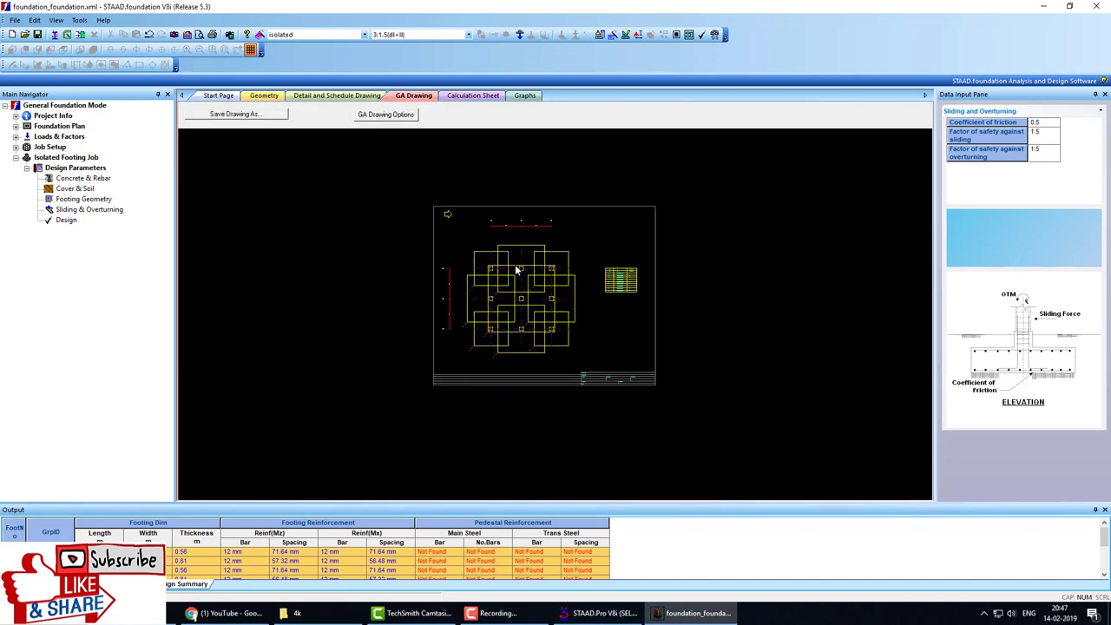
{"action": "scroll", "coordinate": [516, 269], "scroll_direction": "up", "scroll_amount": 4}
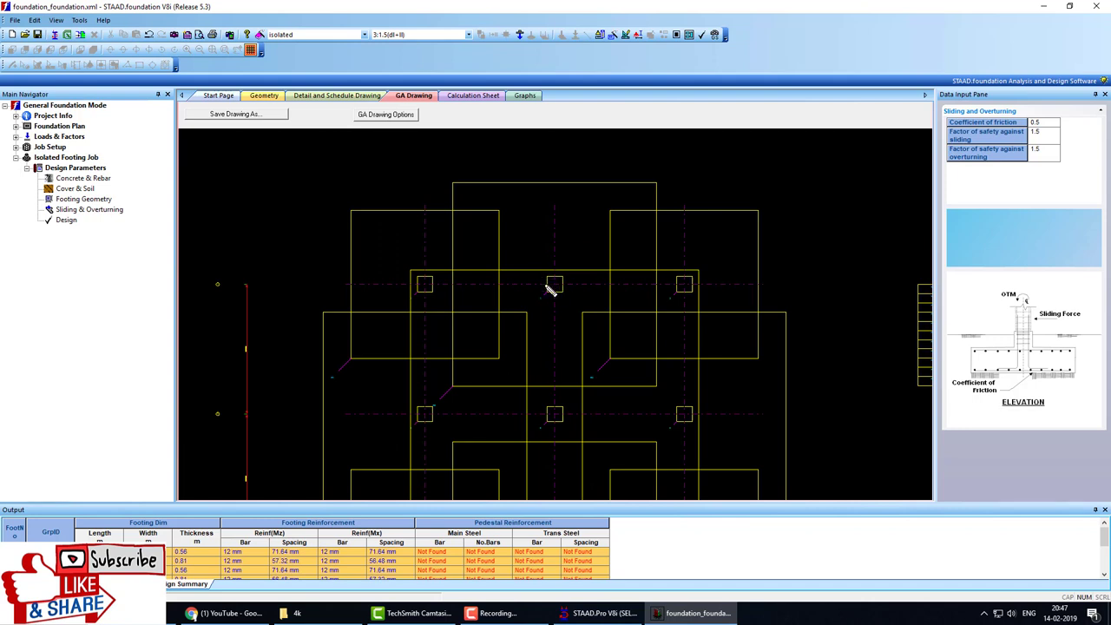
{"action": "left_click", "coordinate": [561, 283]}
{"action": "mouse_move", "coordinate": [453, 184]}
{"action": "left_mouse_down"}
{"action": "mouse_move", "coordinate": [450, 385]}
{"action": "mouse_move", "coordinate": [618, 396]}
{"action": "mouse_move", "coordinate": [663, 387]}
{"action": "mouse_move", "coordinate": [656, 184]}
{"action": "mouse_move", "coordinate": [458, 183]}
{"action": "left_mouse_up"}
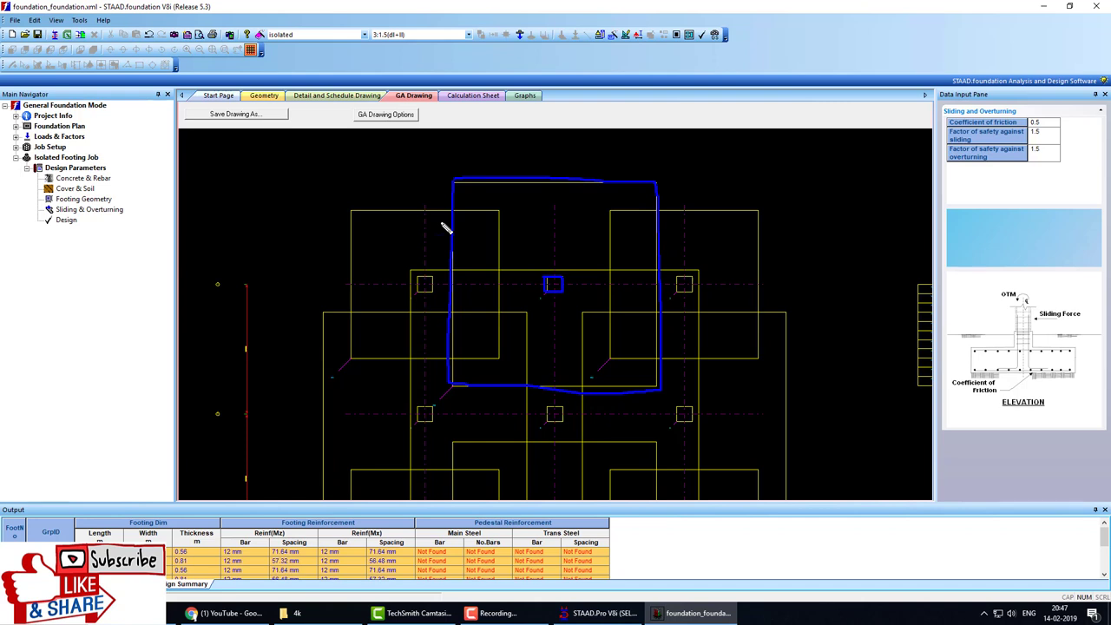
{"action": "mouse_move", "coordinate": [419, 277]}
{"action": "left_mouse_down"}
{"action": "mouse_move", "coordinate": [428, 294]}
{"action": "mouse_move", "coordinate": [440, 279]}
{"action": "mouse_move", "coordinate": [419, 276]}
{"action": "left_mouse_up"}
{"action": "mouse_move", "coordinate": [352, 211]}
{"action": "left_mouse_down"}
{"action": "mouse_move", "coordinate": [363, 305]}
{"action": "mouse_move", "coordinate": [349, 365]}
{"action": "mouse_move", "coordinate": [499, 362]}
{"action": "mouse_move", "coordinate": [502, 217]}
{"action": "mouse_move", "coordinate": [356, 215]}
{"action": "left_mouse_up"}
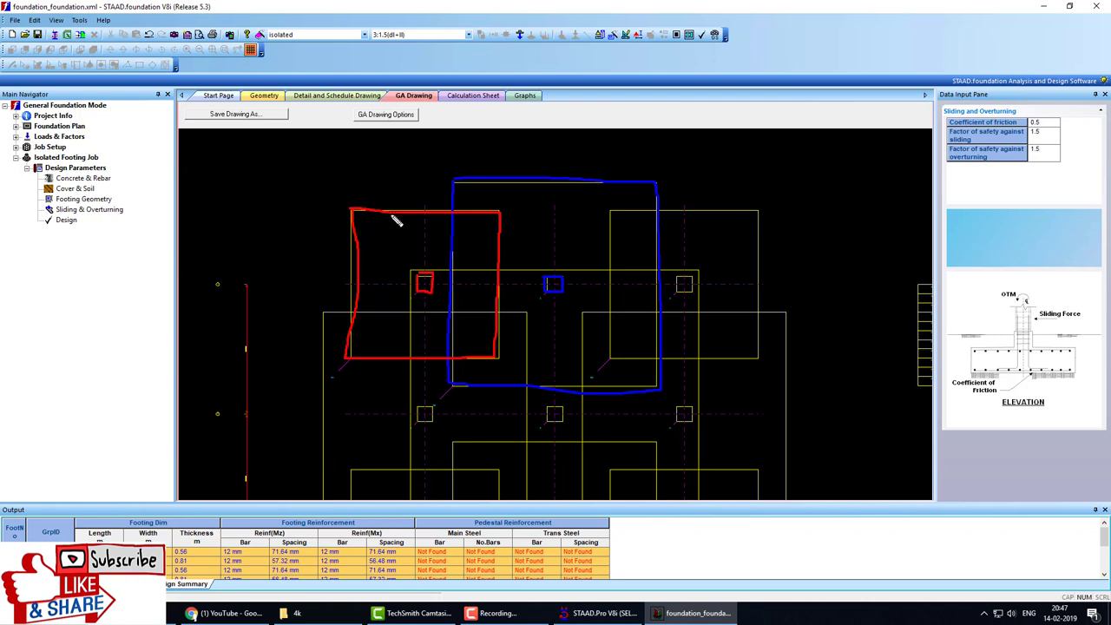
{"action": "left_click_drag", "start_coordinate": [369, 220], "coordinate": [425, 190]}
{"action": "left_click_drag", "start_coordinate": [566, 287], "coordinate": [592, 277]}
{"action": "mouse_move", "coordinate": [553, 193]}
{"action": "left_mouse_down"}
{"action": "mouse_move", "coordinate": [557, 203]}
{"action": "mouse_move", "coordinate": [601, 180]}
{"action": "left_mouse_up"}
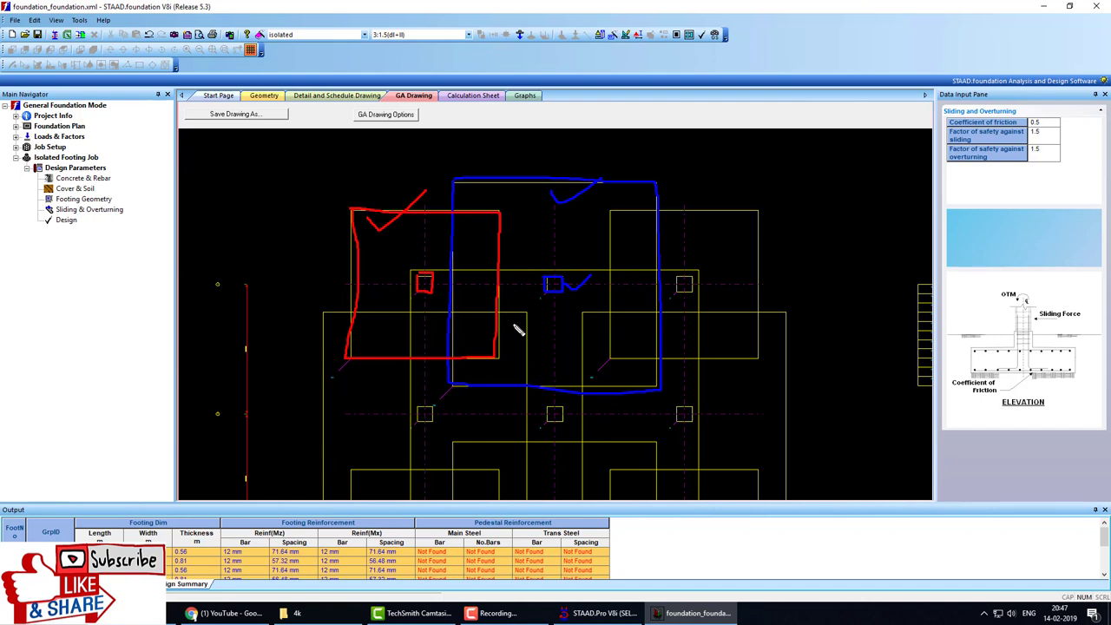
{"action": "key", "text": "Escape"}
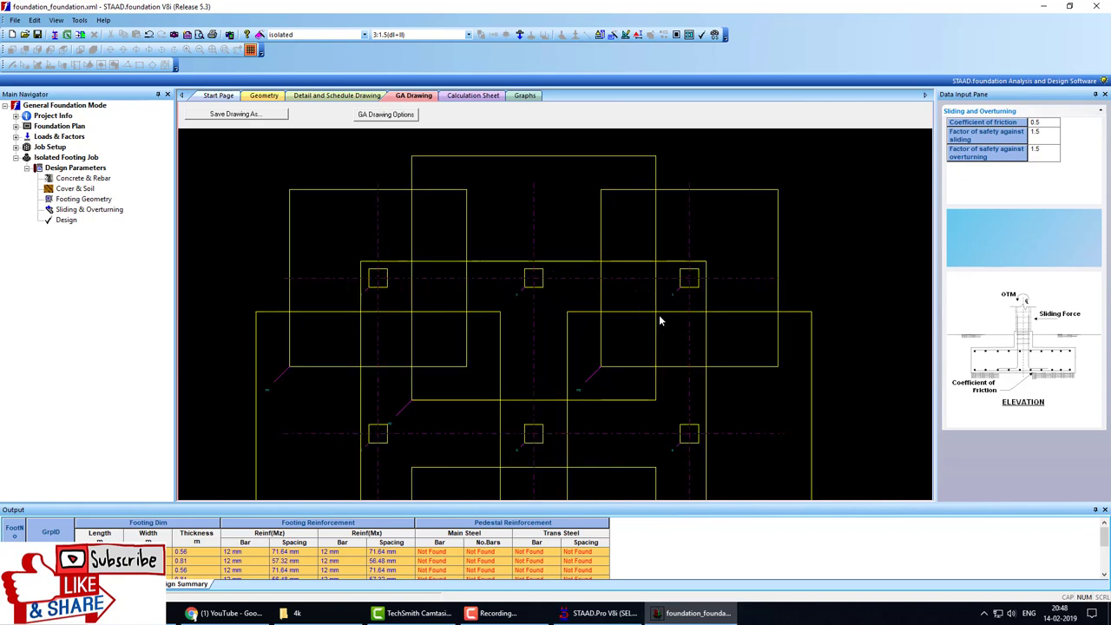
{"action": "scroll", "coordinate": [620, 339], "scroll_direction": "down", "scroll_amount": 3}
{"action": "middle_click_drag", "start_coordinate": [635, 368], "coordinate": [603, 318]}
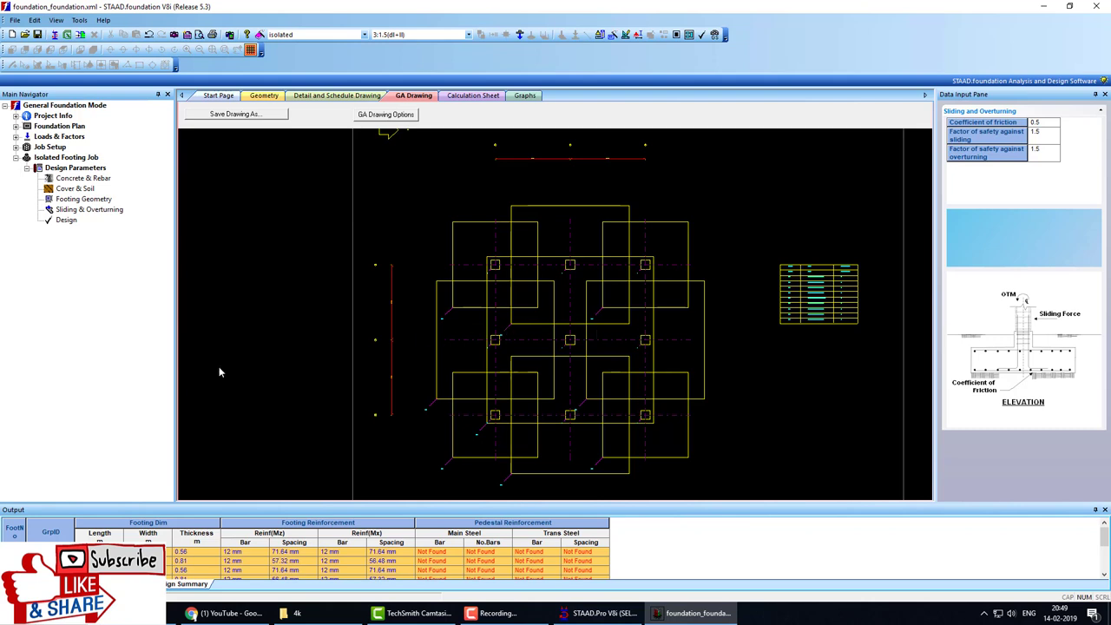
Close STAAD.foundation without saving its changes and open the load definitions of the frame model in STAAD.Pro.
{"action": "left_click", "coordinate": [1096, 8]}
{"action": "left_click", "coordinate": [585, 330]}
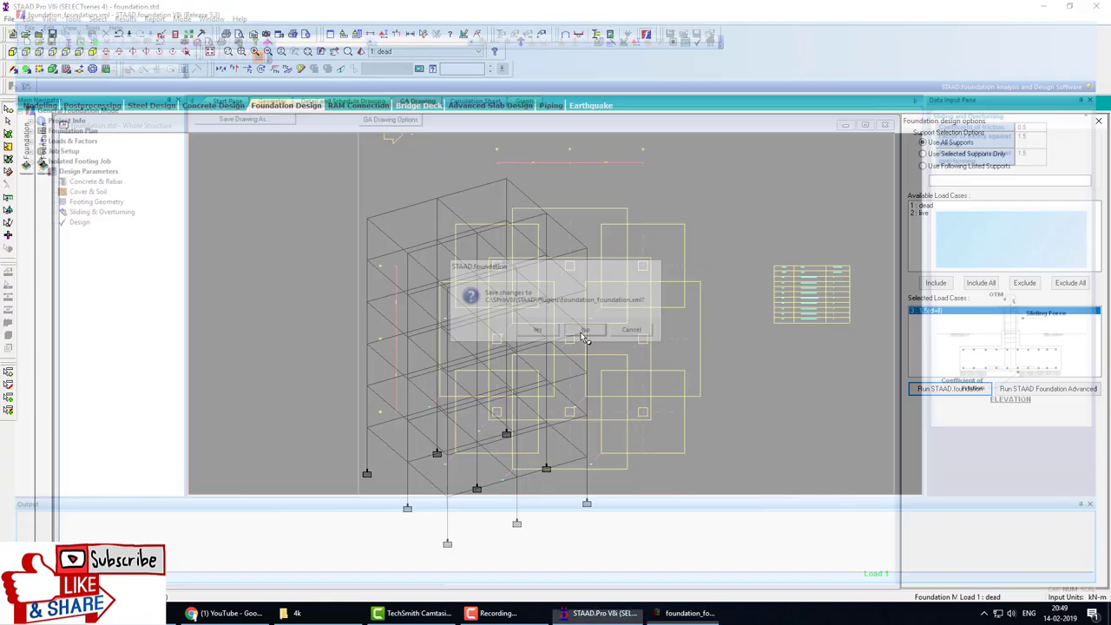
{"action": "left_click", "coordinate": [36, 105]}
{"action": "left_click", "coordinate": [27, 228]}
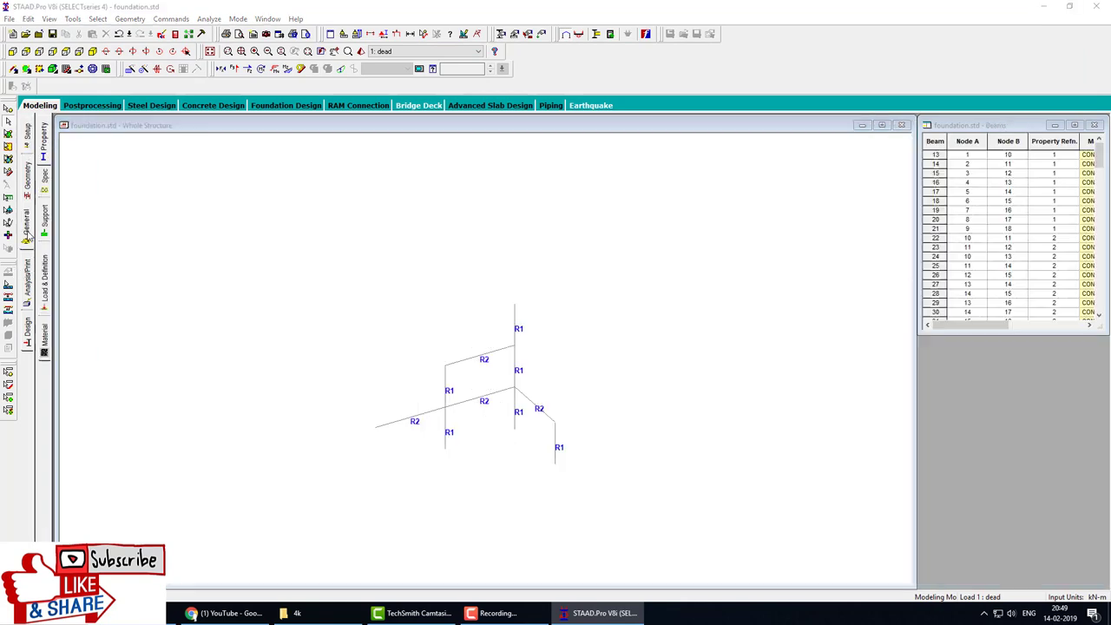
{"action": "left_click", "coordinate": [45, 275]}
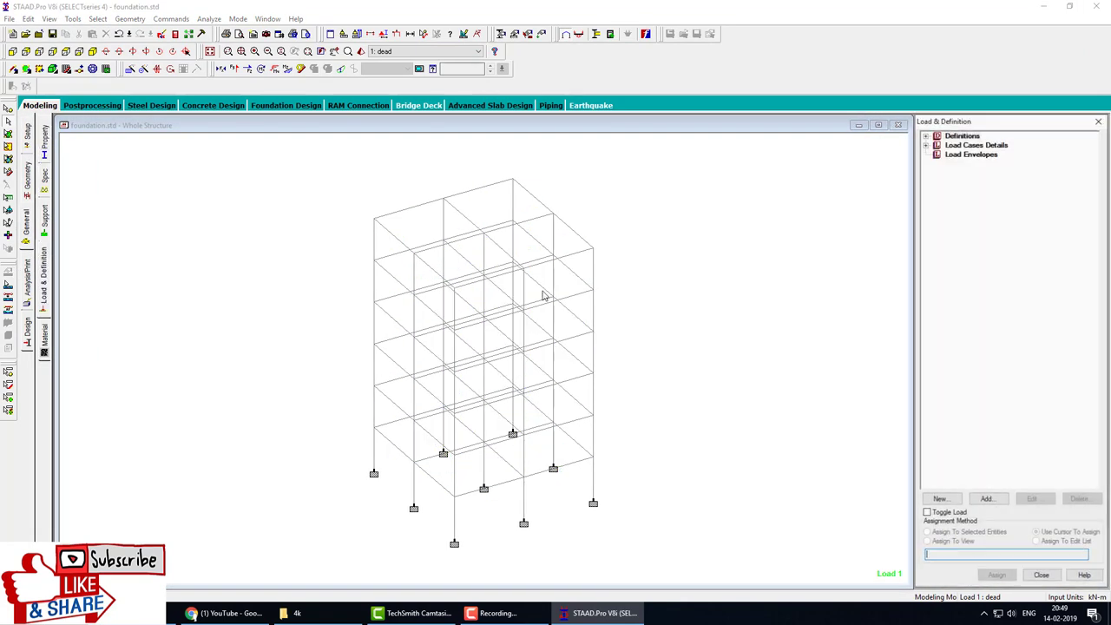
Set the live case's floor load pressure to -0.5 kN/m2 for the 0 to 18 m Y range and delete the old result files.
{"action": "left_click", "coordinate": [926, 145]}
{"action": "left_click", "coordinate": [937, 163]}
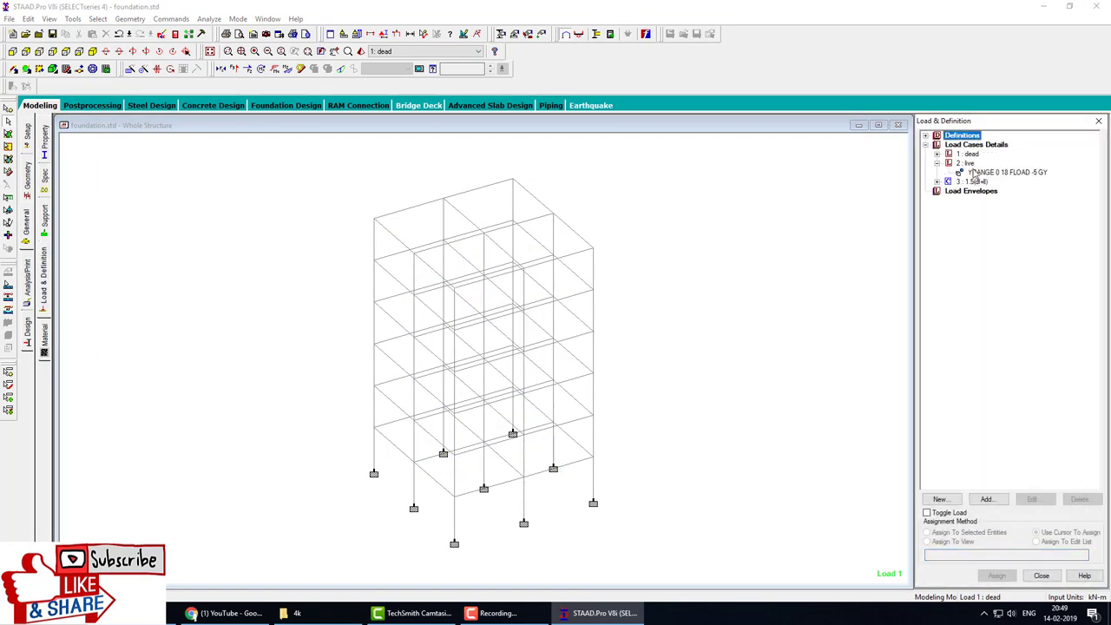
{"action": "double_click", "coordinate": [1007, 172]}
{"action": "left_click_drag", "start_coordinate": [488, 266], "coordinate": [461, 267]}
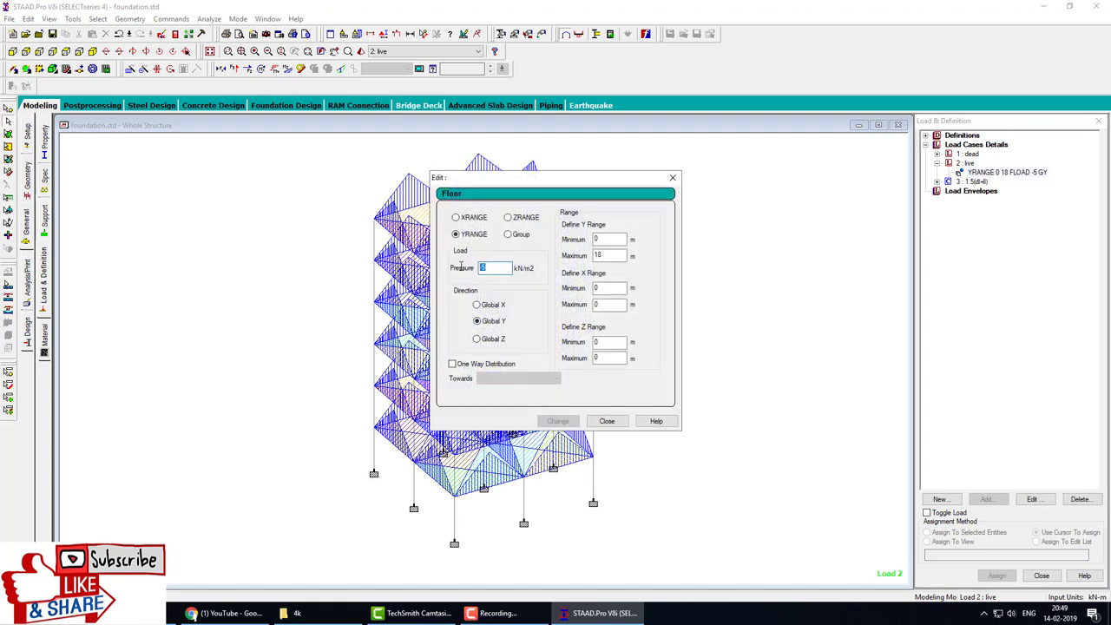
{"action": "type", "text": "-0.5"}
{"action": "left_click", "coordinate": [559, 421]}
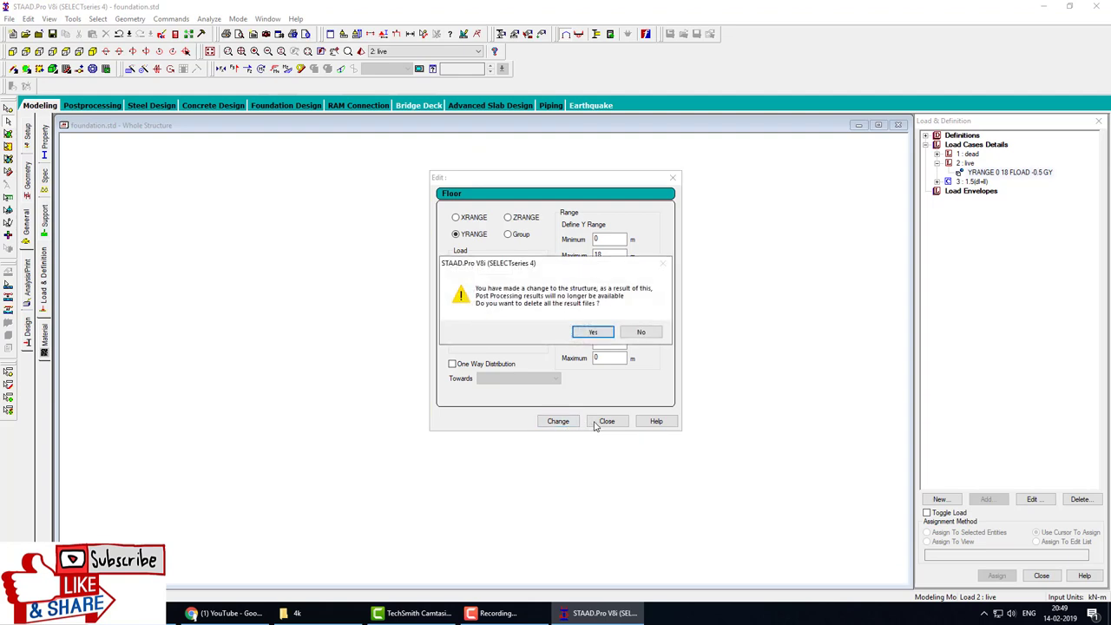
{"action": "key", "text": "Return"}
{"action": "left_click", "coordinate": [617, 422]}
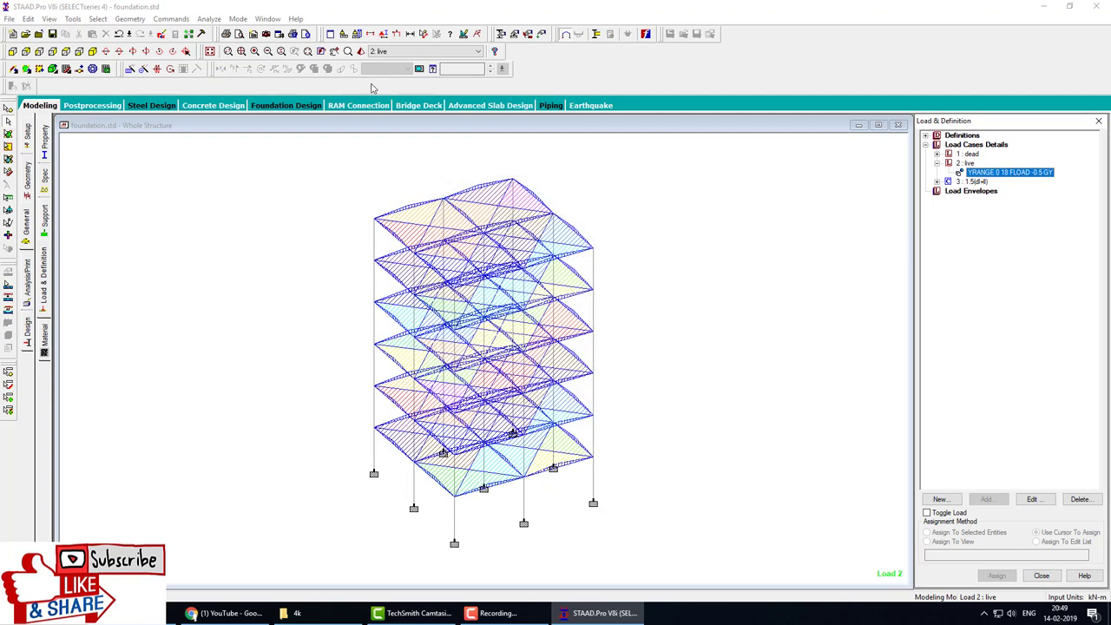
Save the modified structure and rerun its analysis with the reduced live load.
{"action": "left_click", "coordinate": [209, 19]}
{"action": "left_click", "coordinate": [219, 32]}
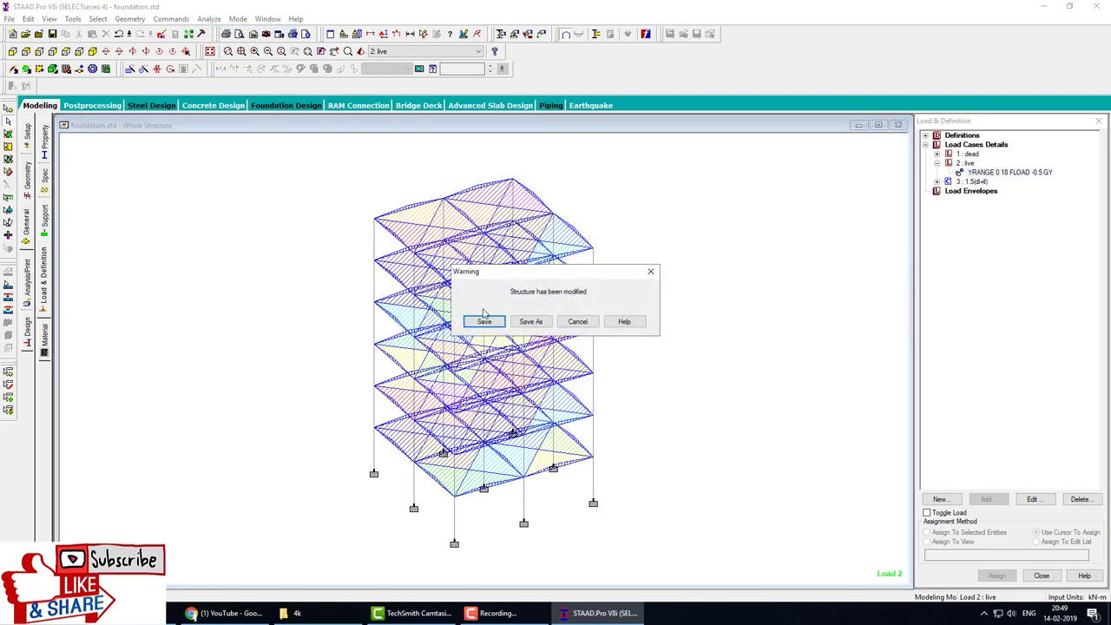
{"action": "left_click", "coordinate": [485, 323]}
{"action": "left_click", "coordinate": [676, 429]}
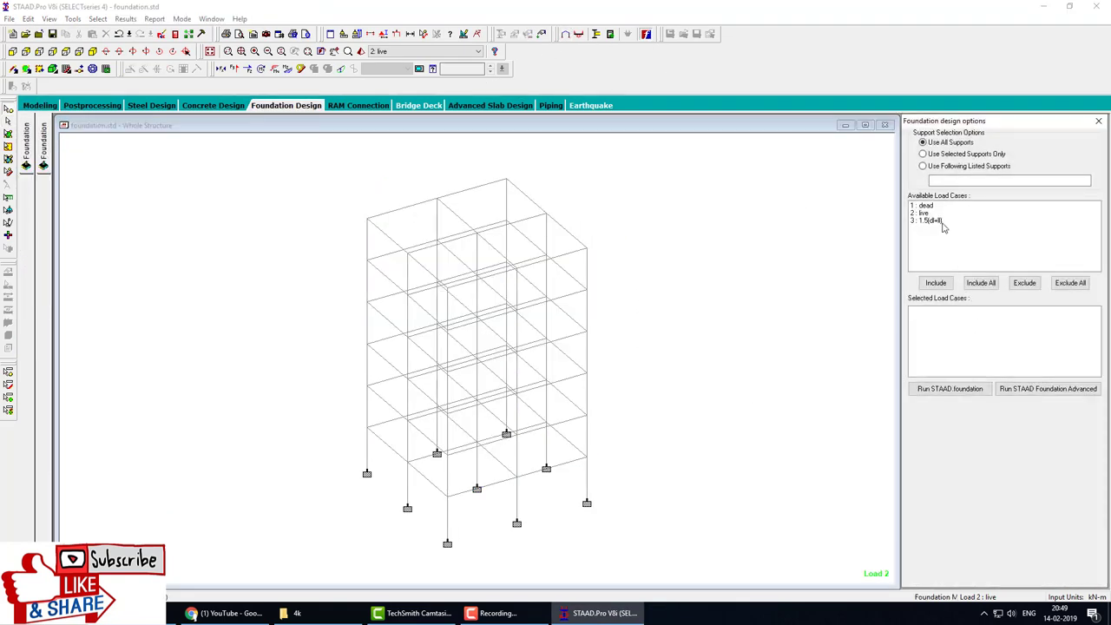
Include the 1.5(dl+ll) load case for all supports in the foundation design options and launch STAAD.foundation.
{"action": "left_click", "coordinate": [932, 222]}
{"action": "left_click", "coordinate": [938, 284]}
{"action": "left_click", "coordinate": [955, 390]}
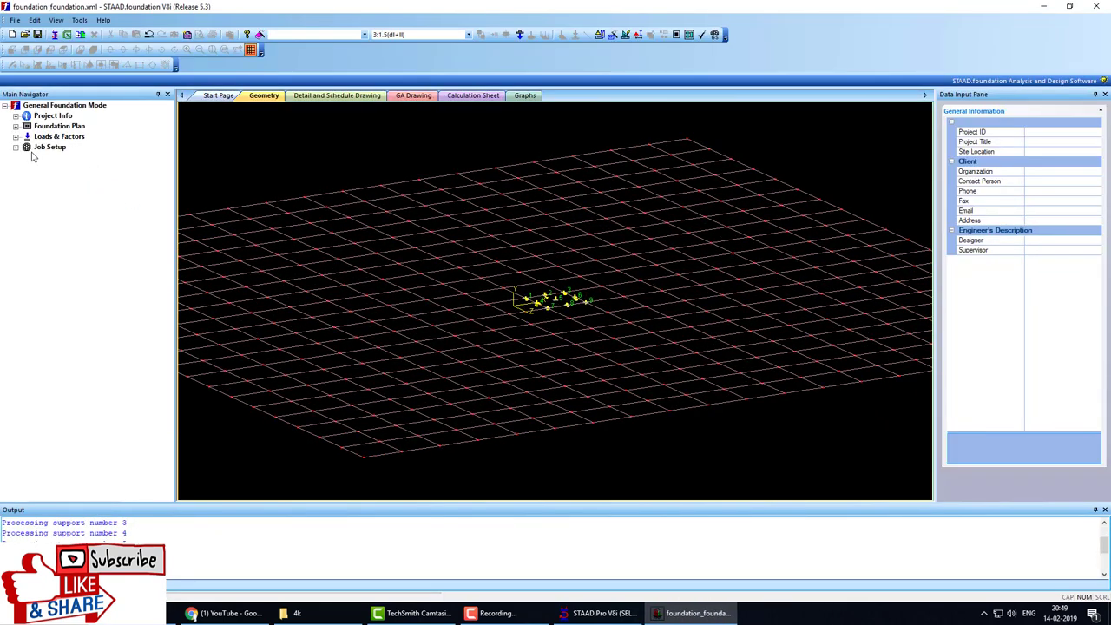
Create an isolated footing job named isolated for all supports, with the Indian design code and the 1.5(dl+ll) load case.
{"action": "left_click", "coordinate": [16, 148]}
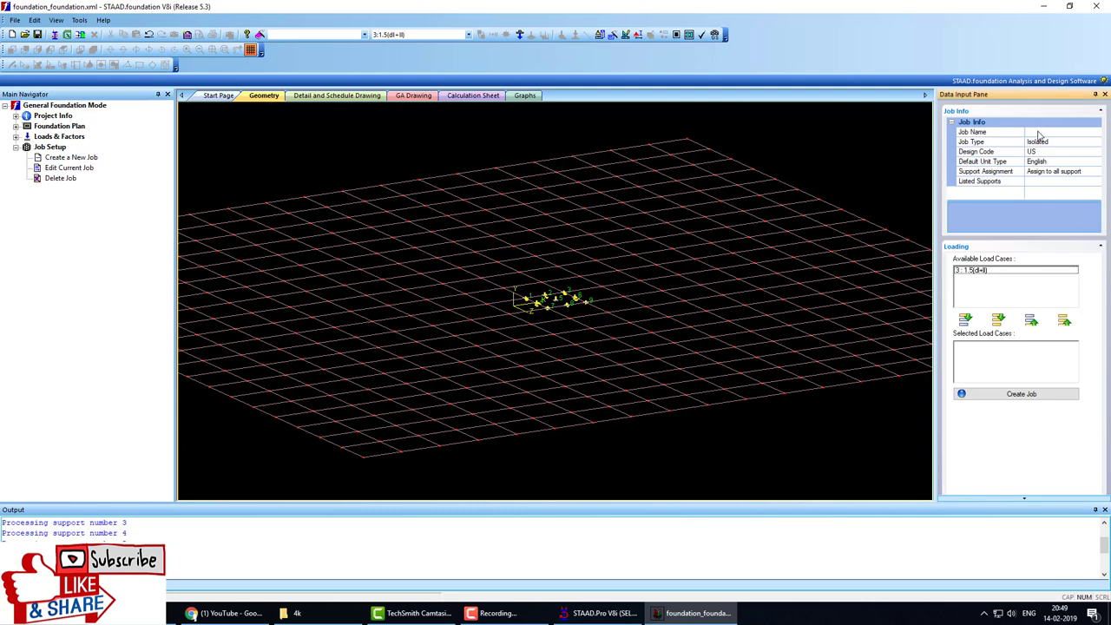
{"action": "left_click", "coordinate": [1039, 133]}
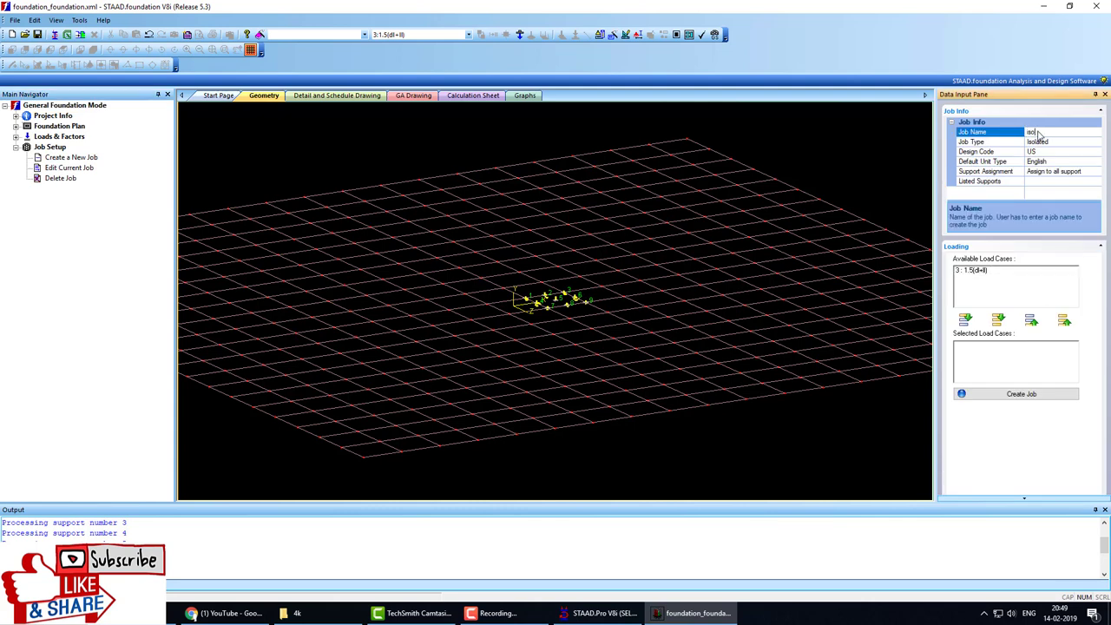
{"action": "type", "text": "isolated"}
{"action": "left_click", "coordinate": [1058, 151]}
{"action": "left_click", "coordinate": [1096, 153]}
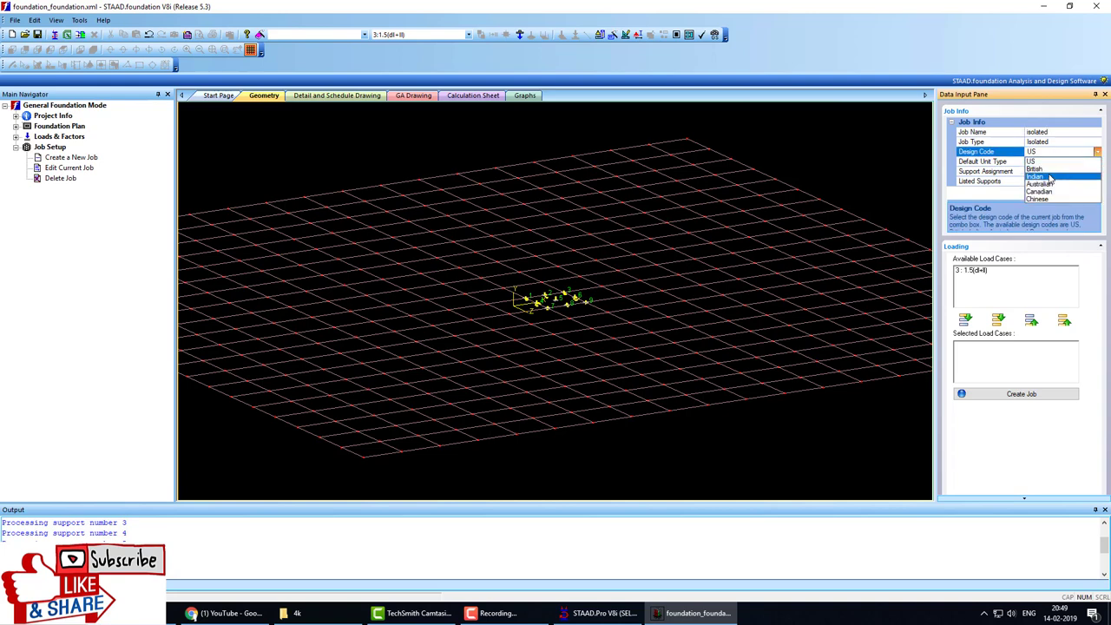
{"action": "left_click", "coordinate": [1046, 180]}
{"action": "left_click", "coordinate": [999, 320]}
{"action": "left_click", "coordinate": [998, 395]}
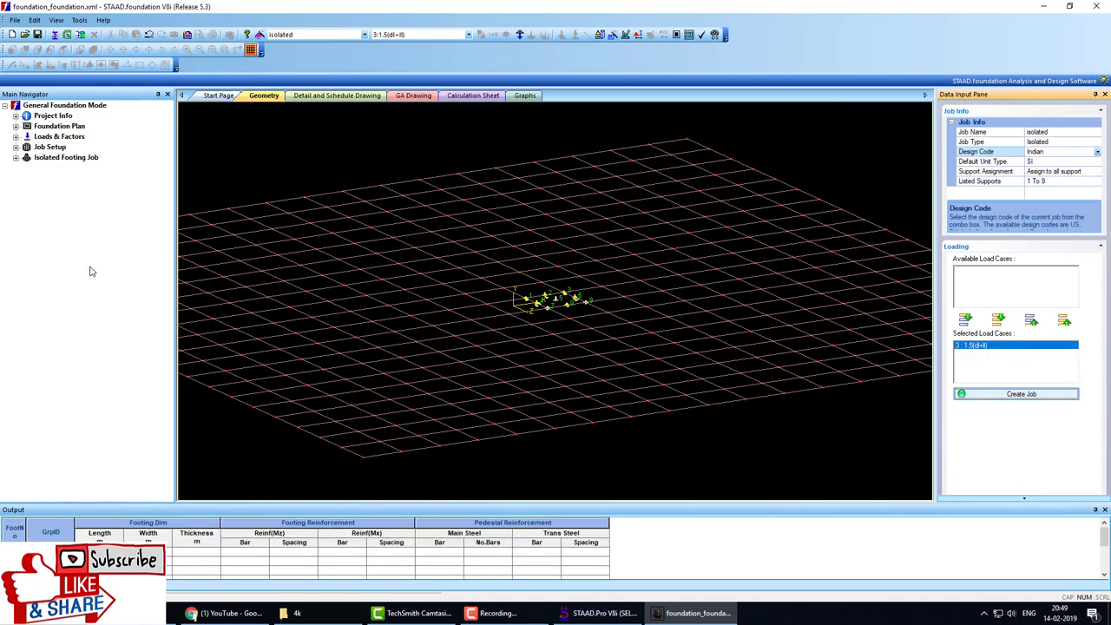
Run the isolated footing design with the existing design parameters.
{"action": "left_click", "coordinate": [16, 158]}
{"action": "left_click", "coordinate": [26, 168]}
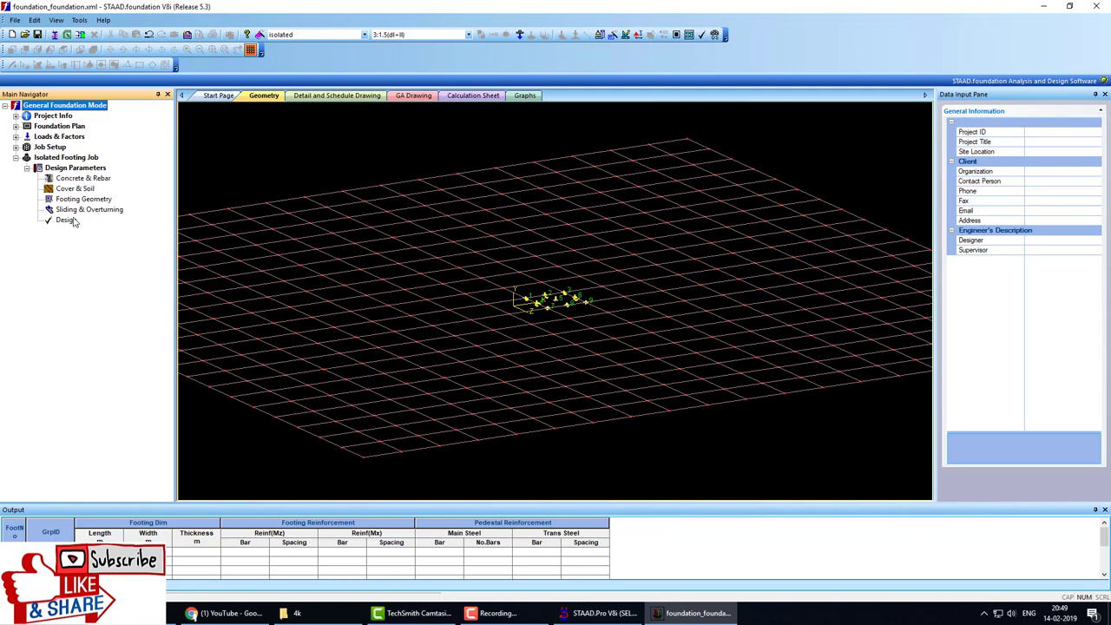
{"action": "left_click", "coordinate": [68, 221]}
{"action": "left_click", "coordinate": [552, 330]}
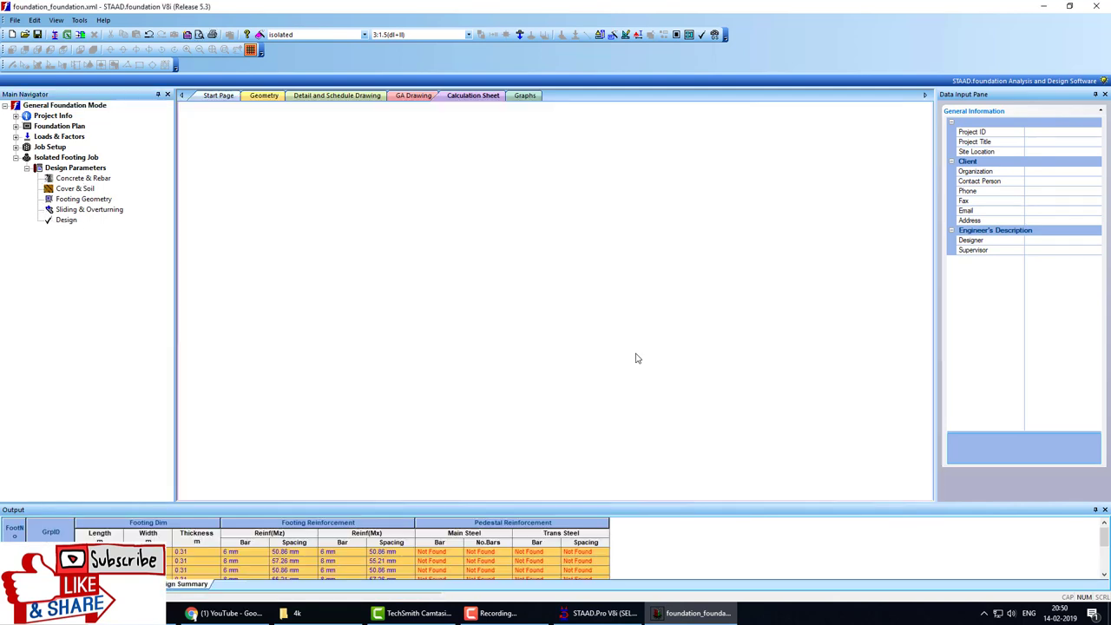
View the general arrangement drawing and examine the footing layout and the footing size schedule.
{"action": "left_click", "coordinate": [410, 95]}
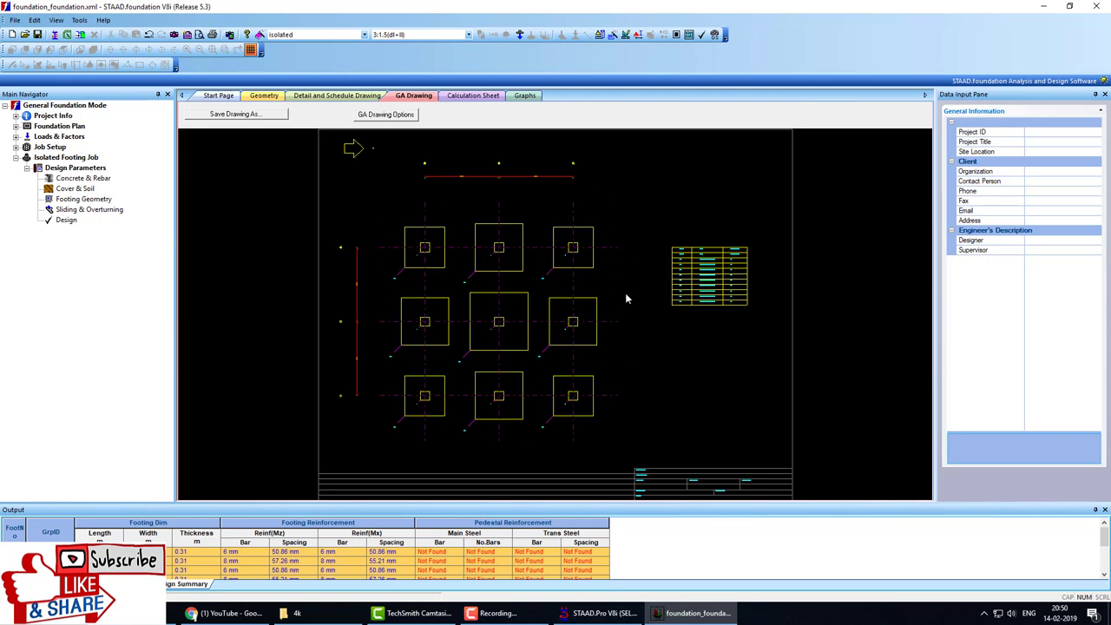
{"action": "scroll", "coordinate": [731, 276], "scroll_direction": "down", "scroll_amount": 2}
{"action": "scroll", "coordinate": [706, 263], "scroll_direction": "up", "scroll_amount": 5}
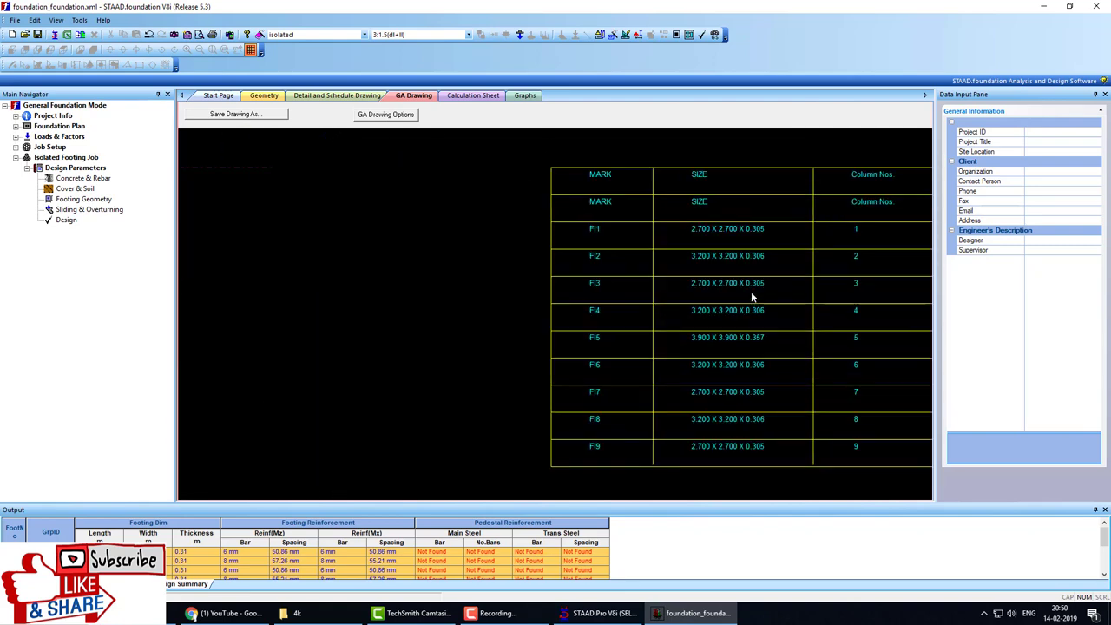
{"action": "scroll", "coordinate": [752, 297], "scroll_direction": "down", "scroll_amount": 3}
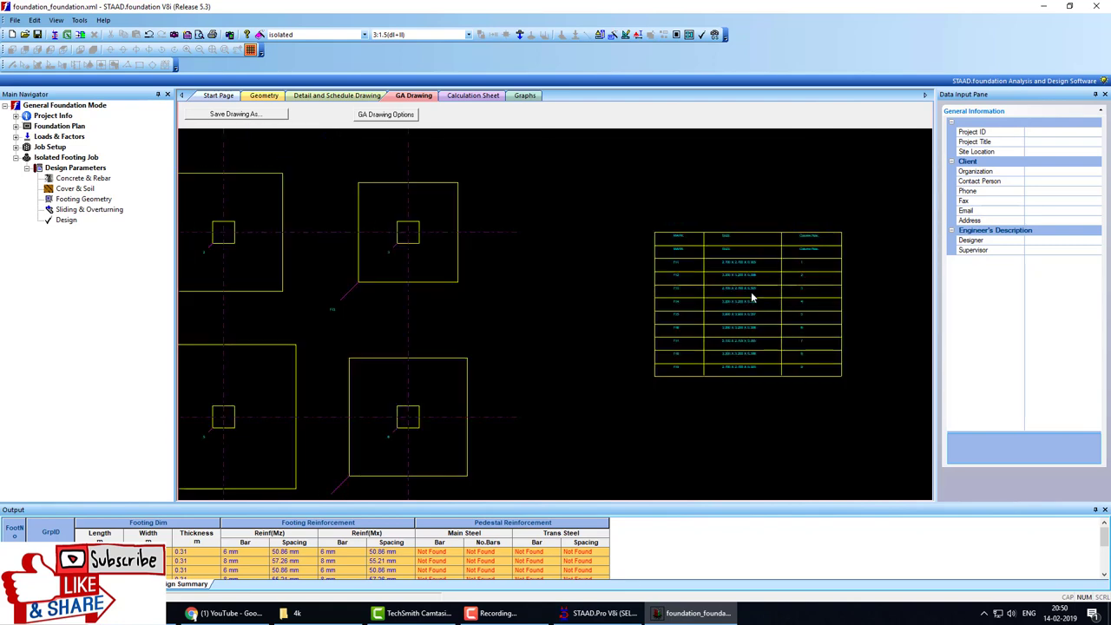